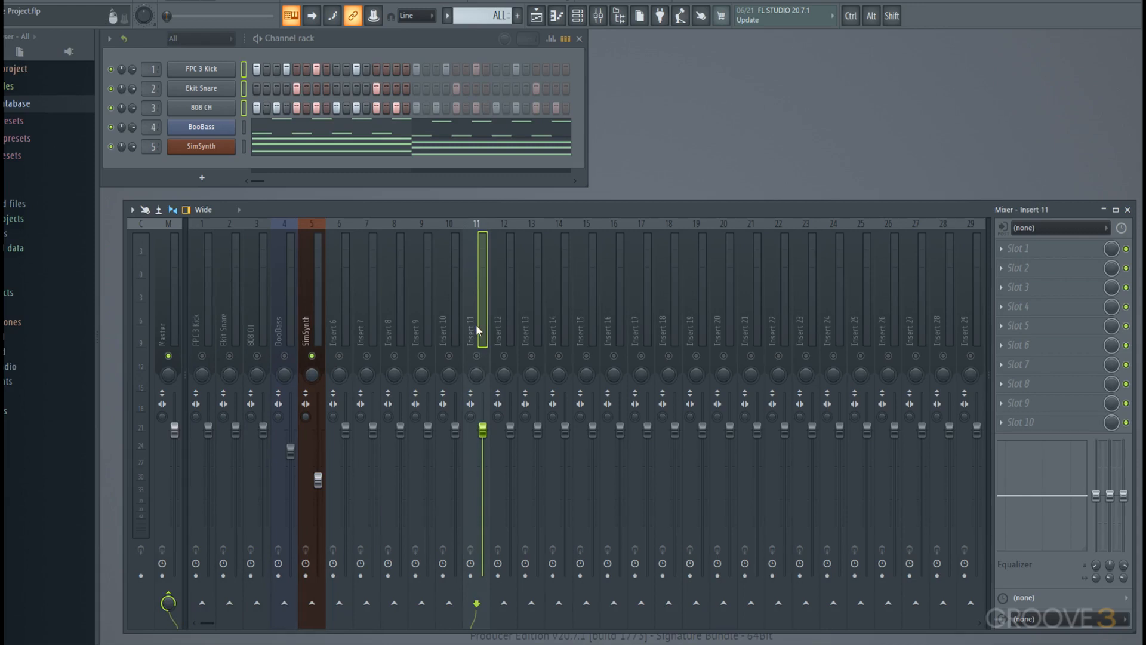
- Route the SimSynth mixer track only to Insert 9, removing its send to the Master
left_click(310, 316)
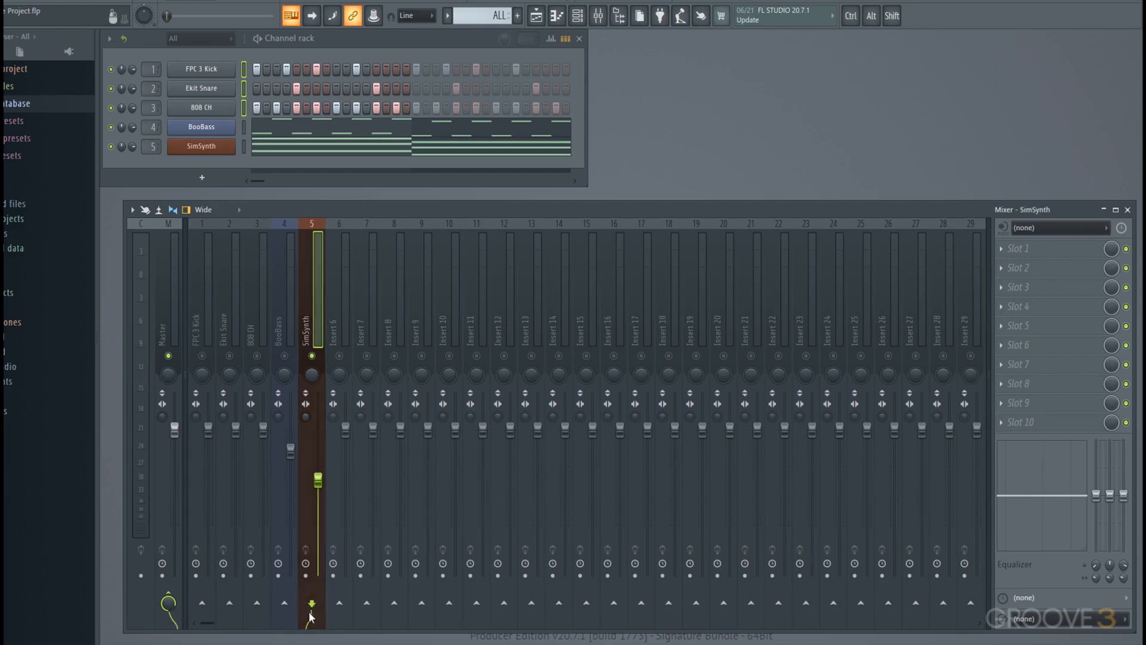
left_click(423, 606)
right_click(427, 596)
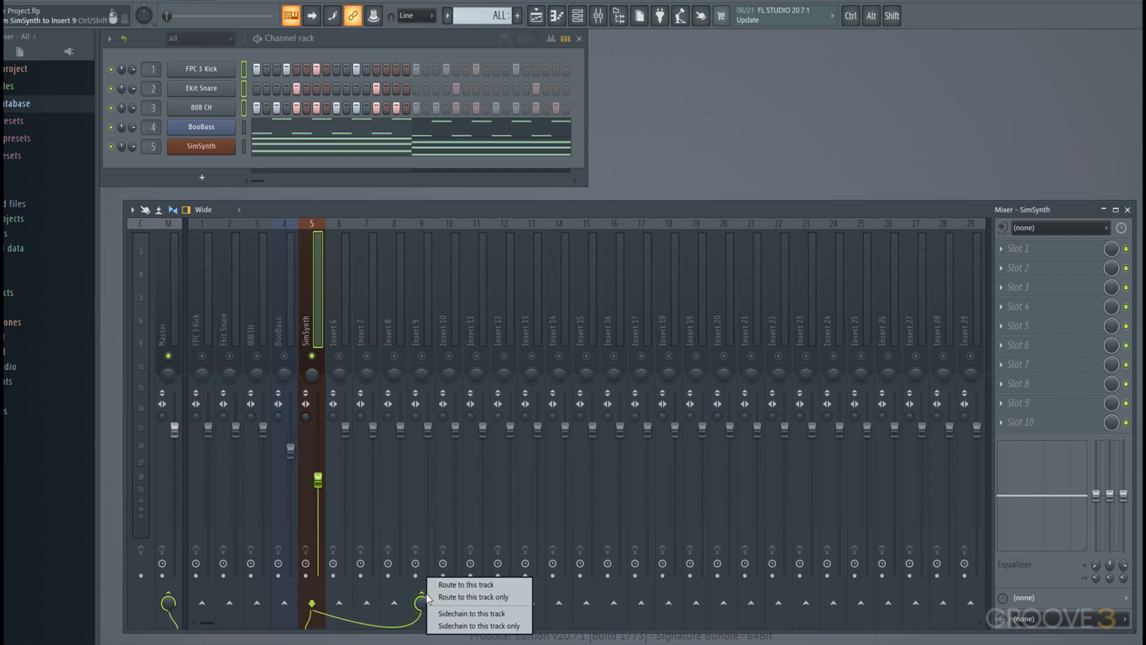
left_click(465, 597)
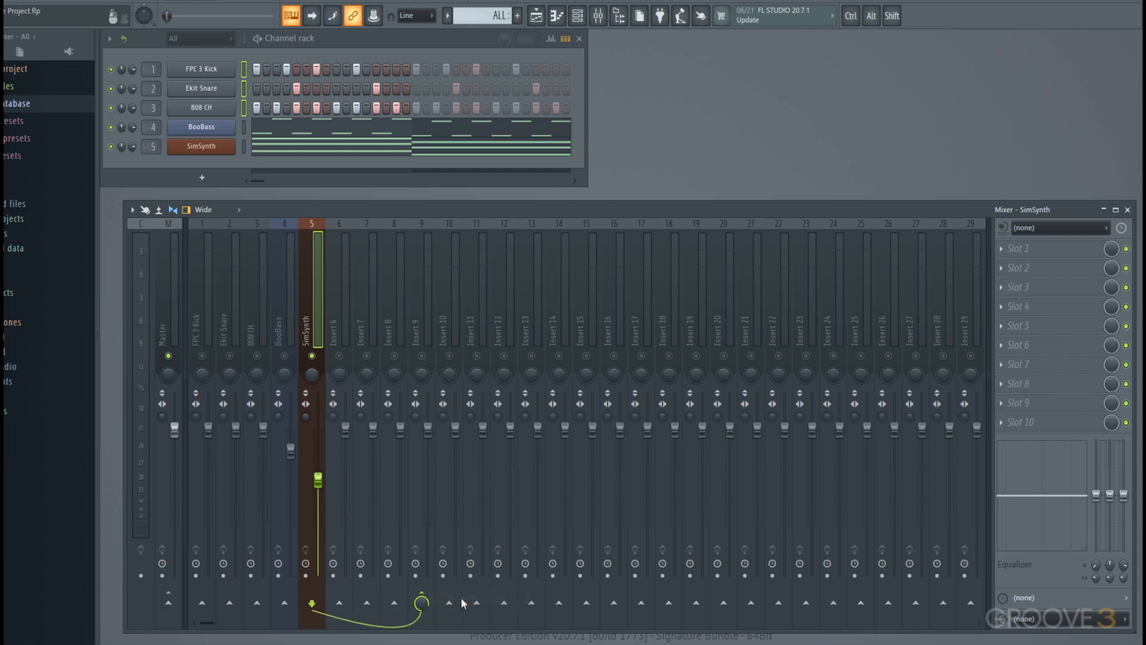
- Try sidechaining SimSynth to Insert 9, and restore the full send level
right_click(429, 597)
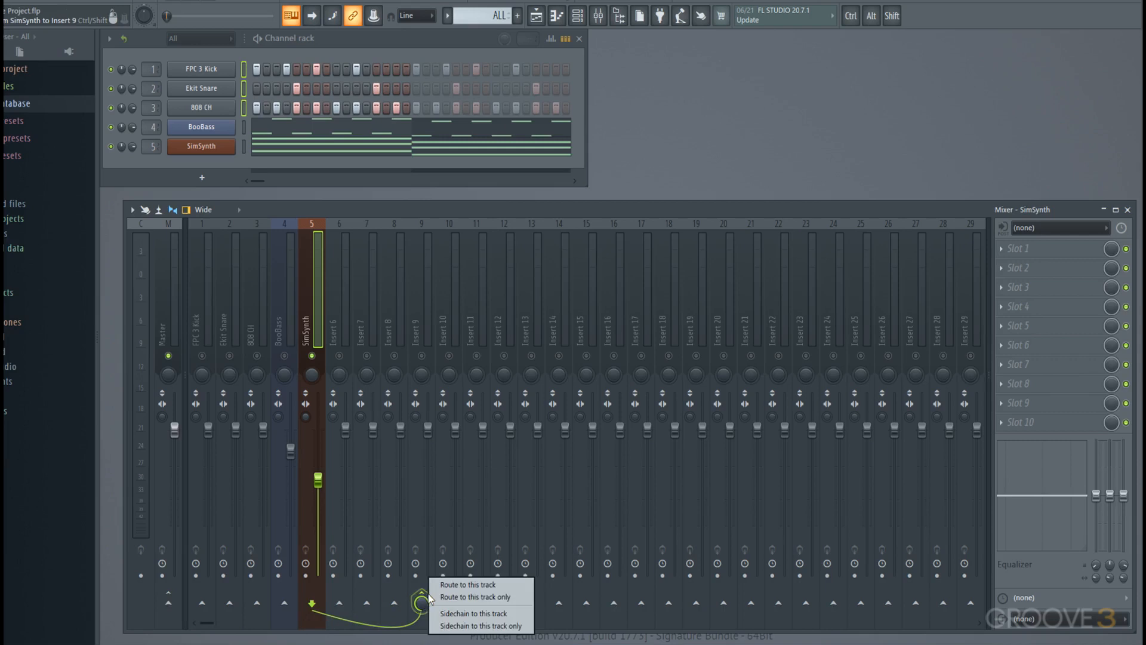
left_click(454, 614)
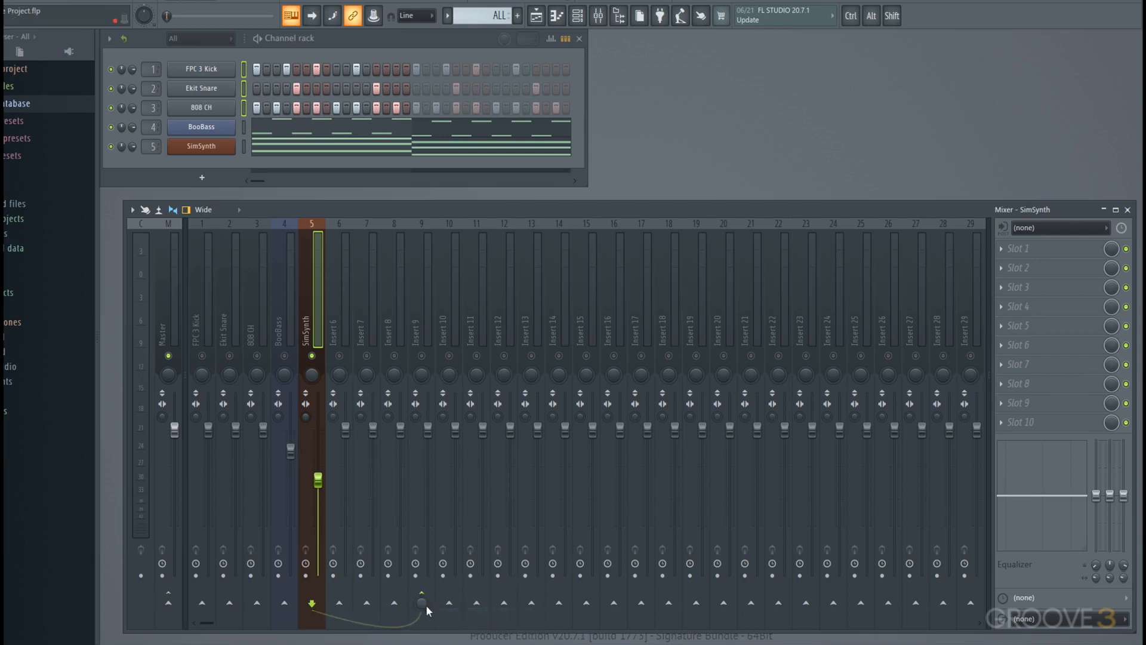
left_click_drag(422, 603, 421, 561)
right_click(422, 593)
left_click(484, 456)
- Play the pattern to check the SimSynth routing, and solo SimSynth together with its destination track Insert 9
key("space")
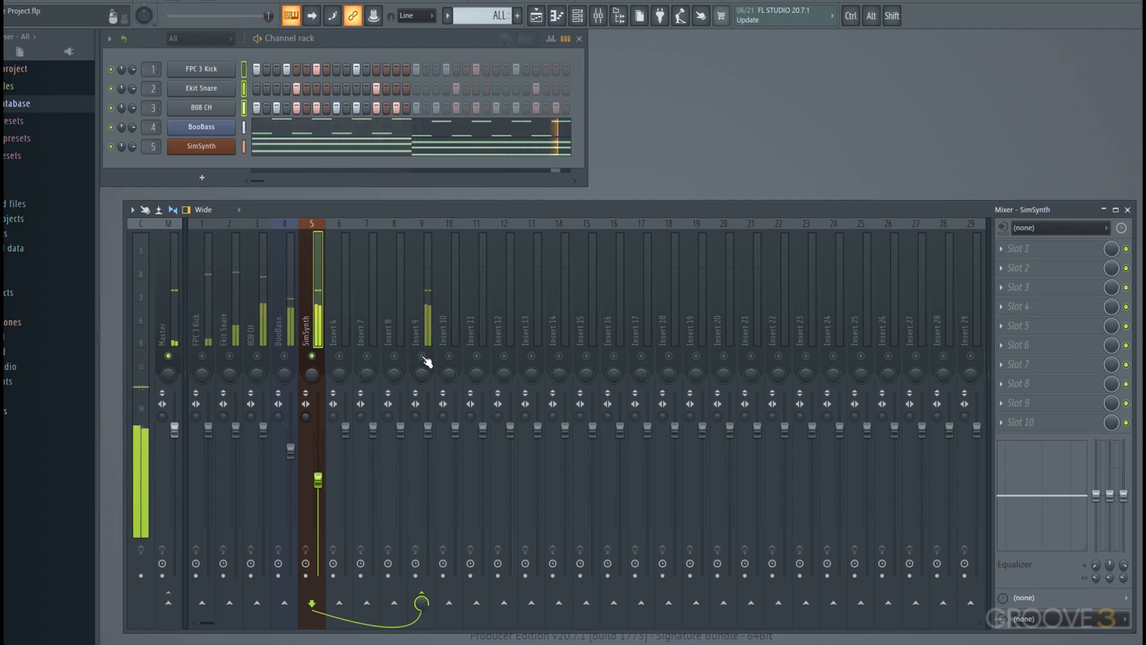
key("space")
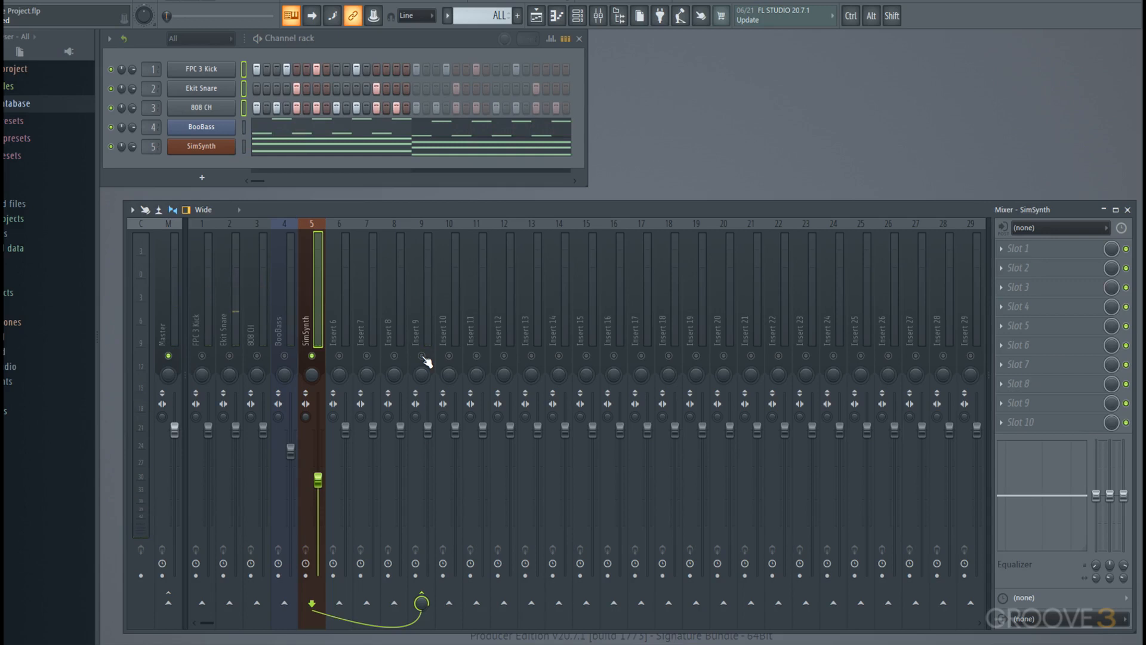
left_click(421, 331)
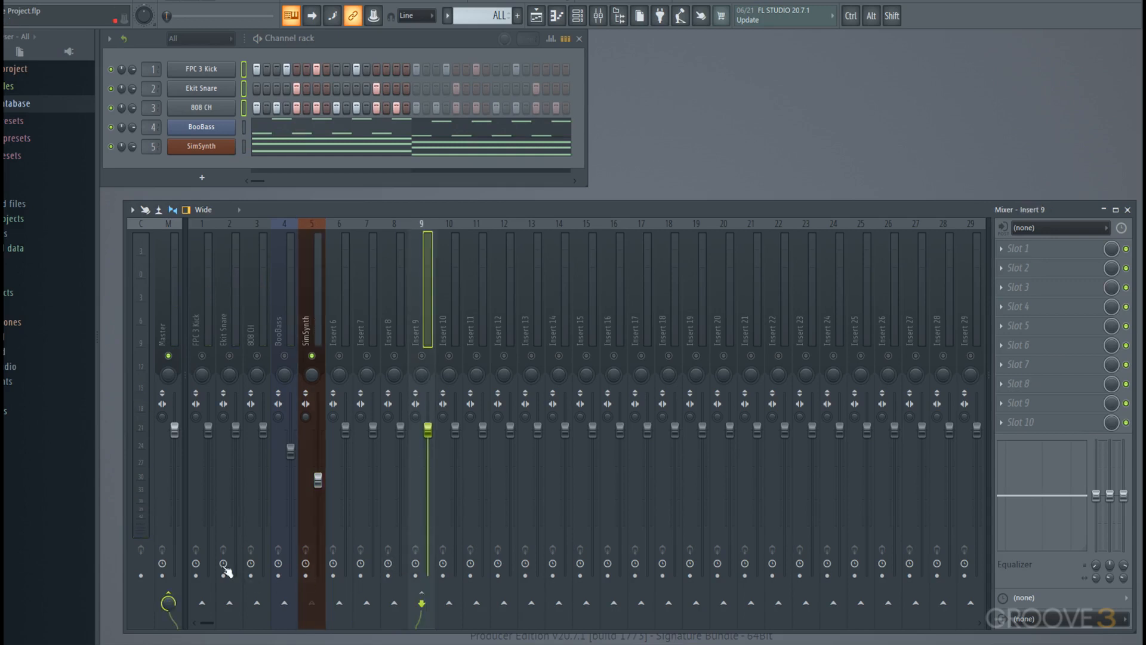
right_click(314, 357, "alt")
left_click(310, 326)
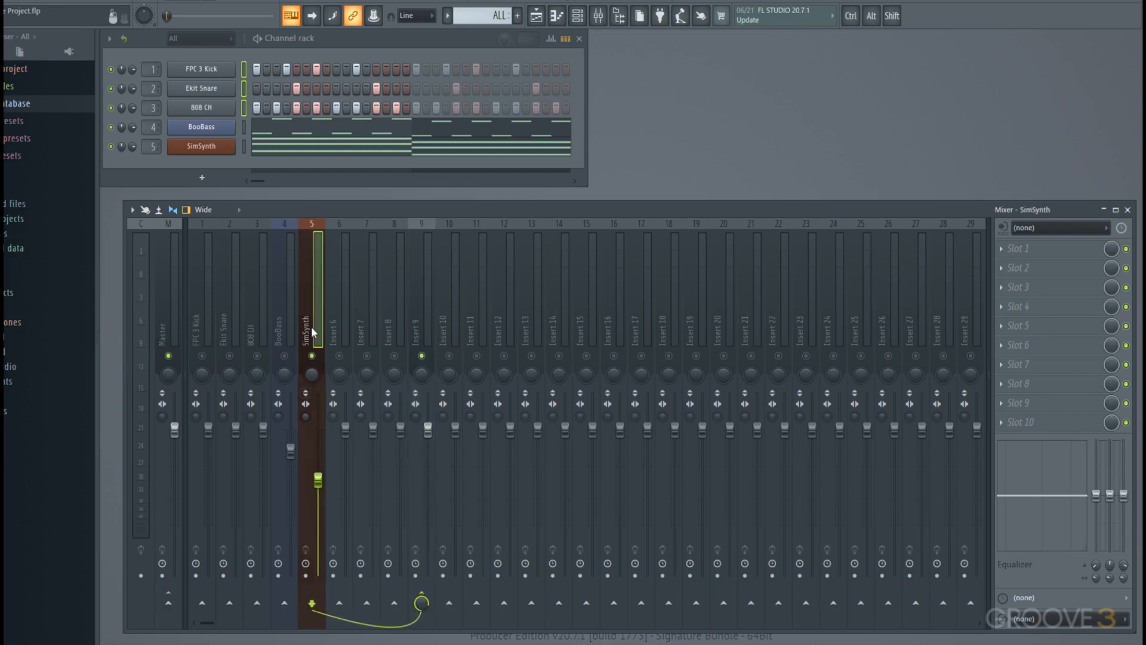
- Rename mixer track Insert 9 as INST
double_click(422, 324)
type("INST")
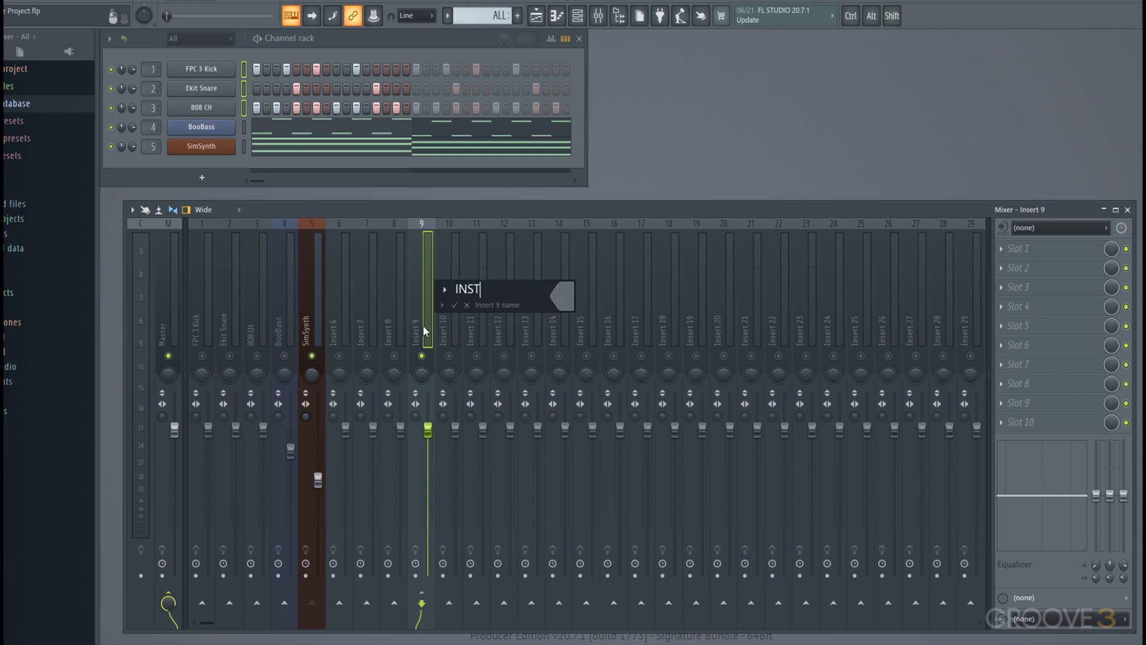
key("Return")
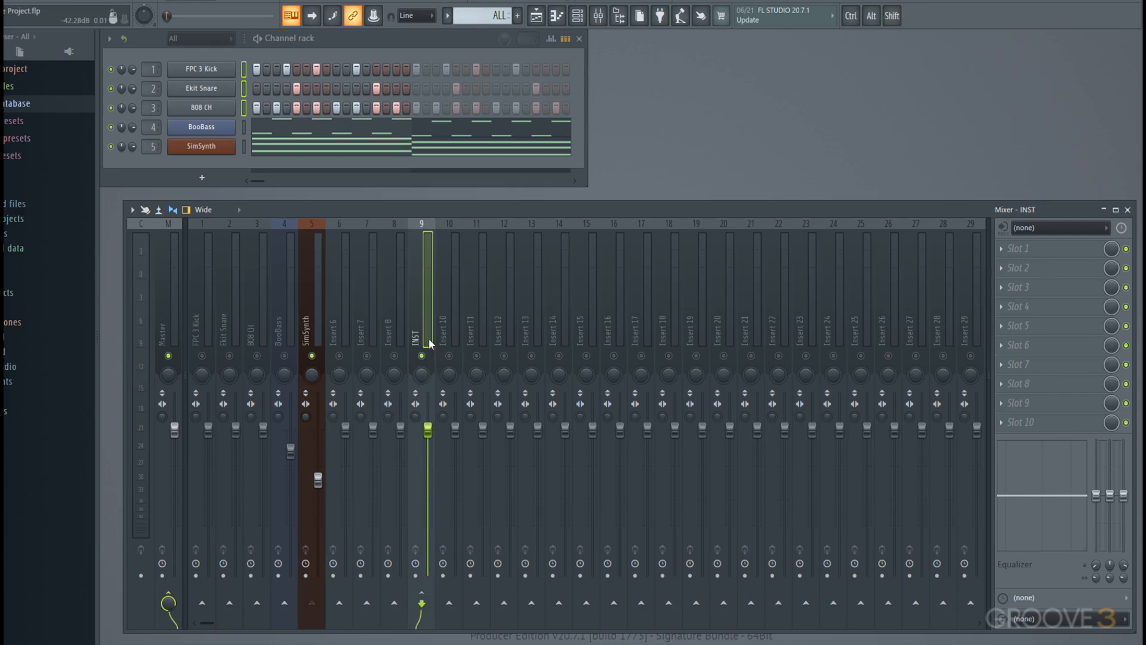
- Route the BooBass track only to INST, and check that SimSynth is also routed there
left_click(282, 330)
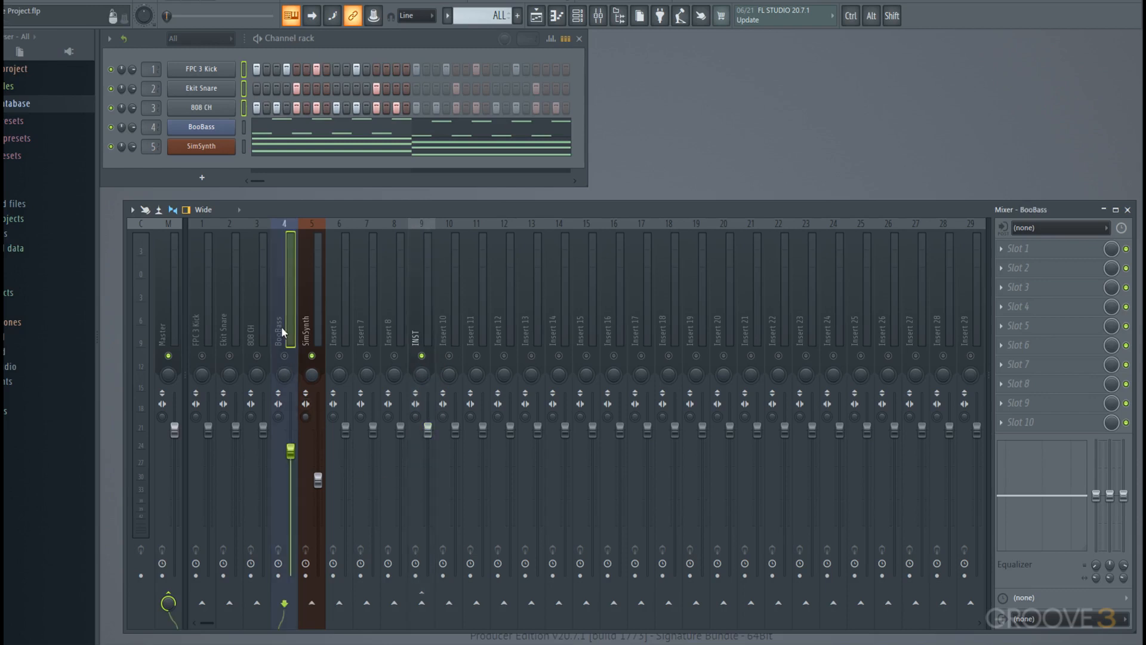
right_click(423, 603)
left_click(469, 597)
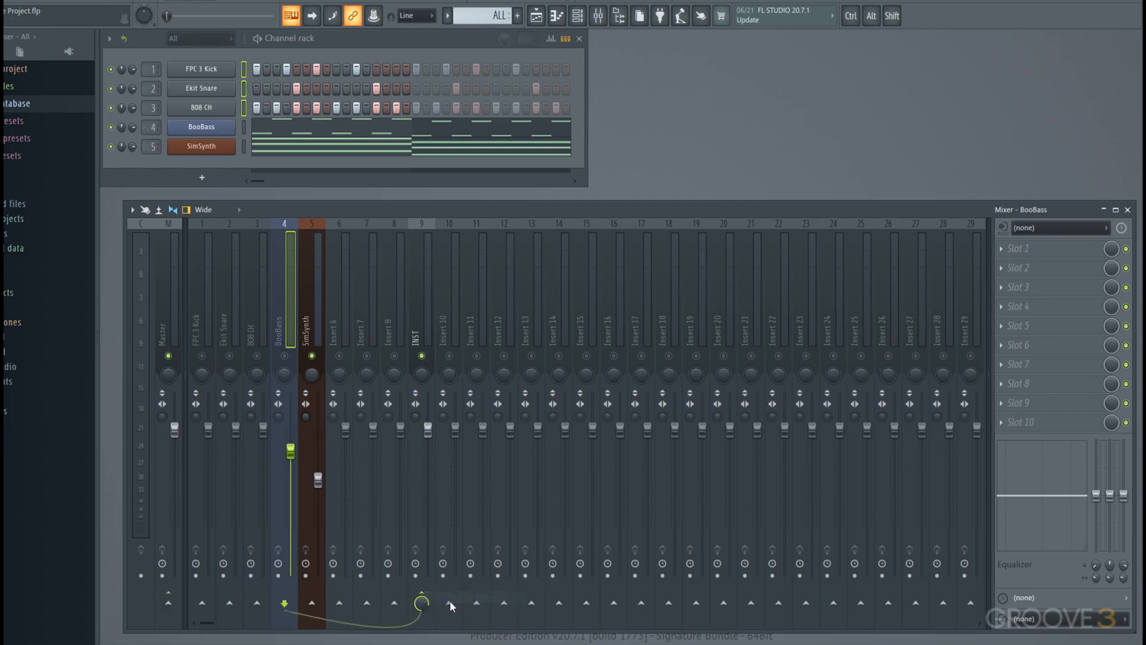
left_click(312, 329)
left_click(295, 328)
left_click(310, 328)
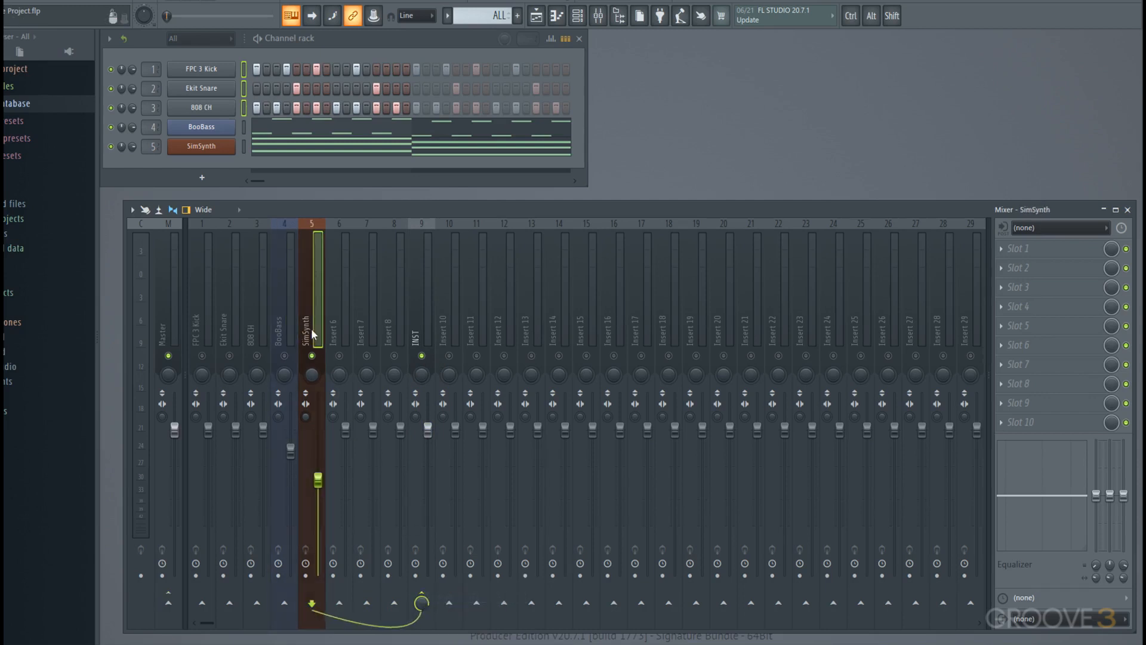
- Unmute the BooBass track and play the pattern to hear both instruments through INST
left_click(285, 355)
key("space")
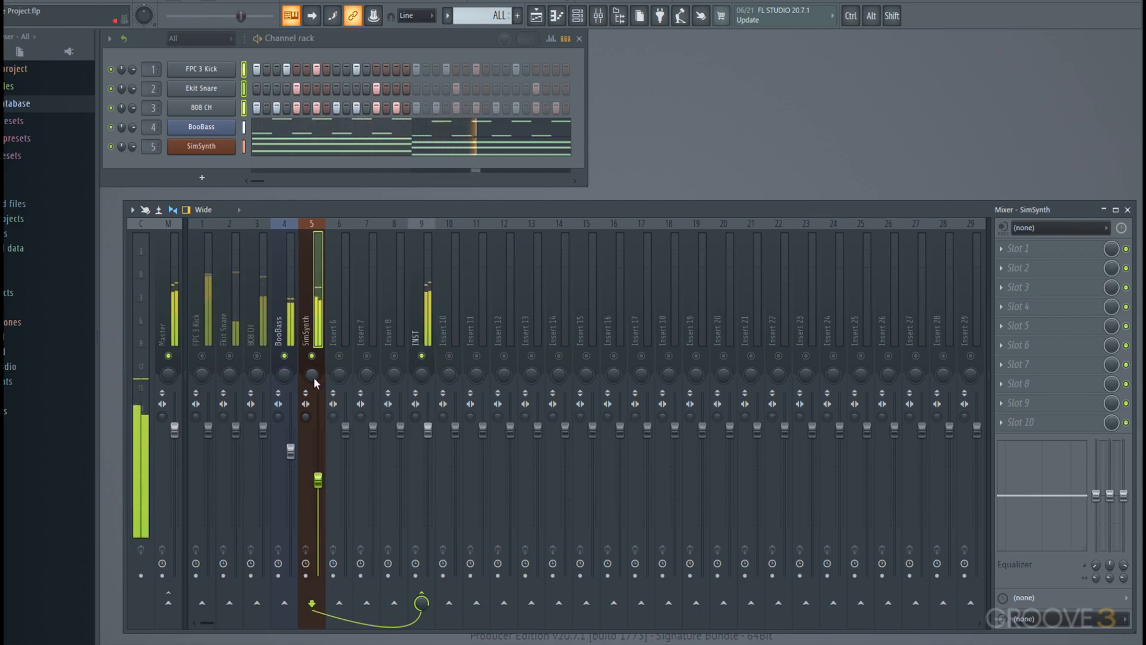
key("space")
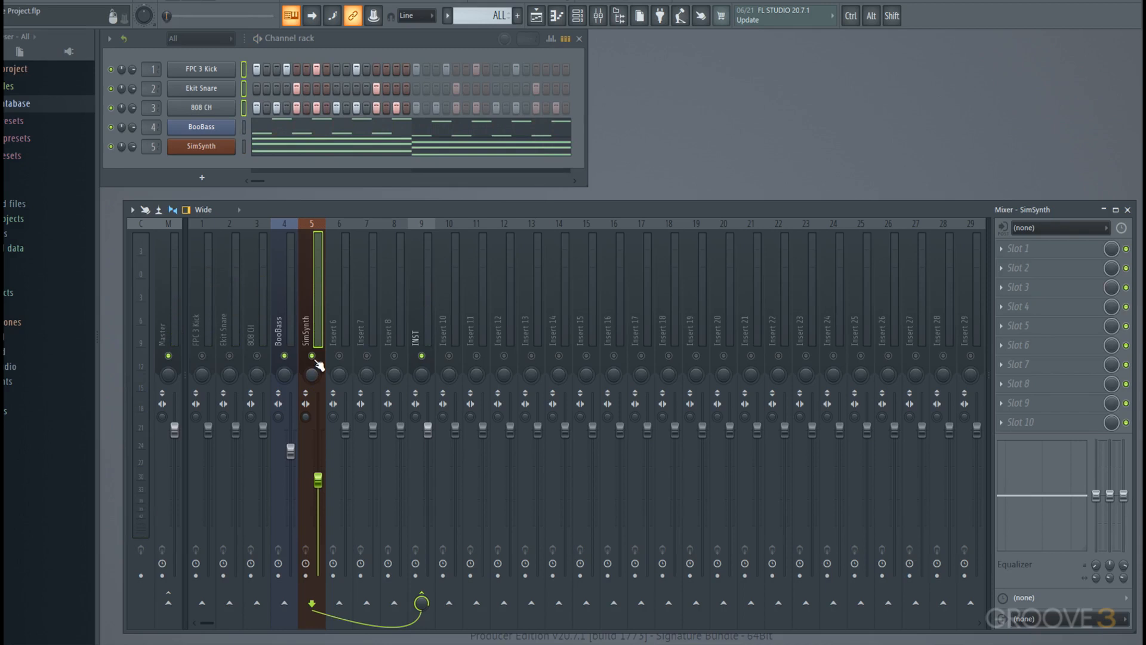
- View the effect plugins available for the first slot of the INST track
left_click(419, 341)
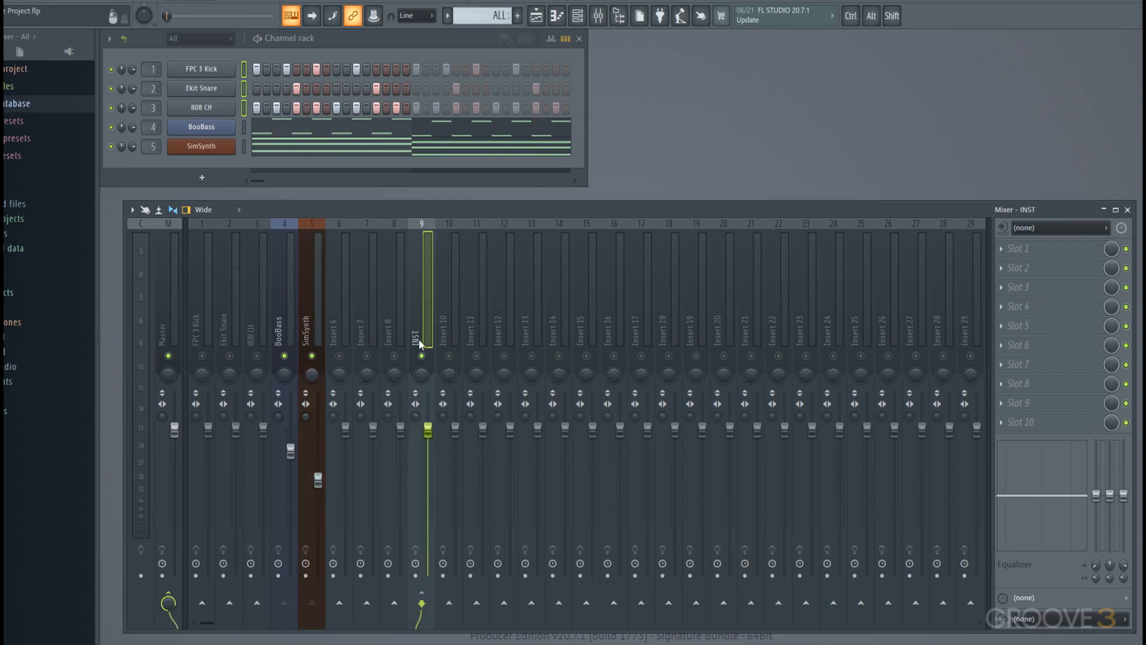
left_click(1028, 253)
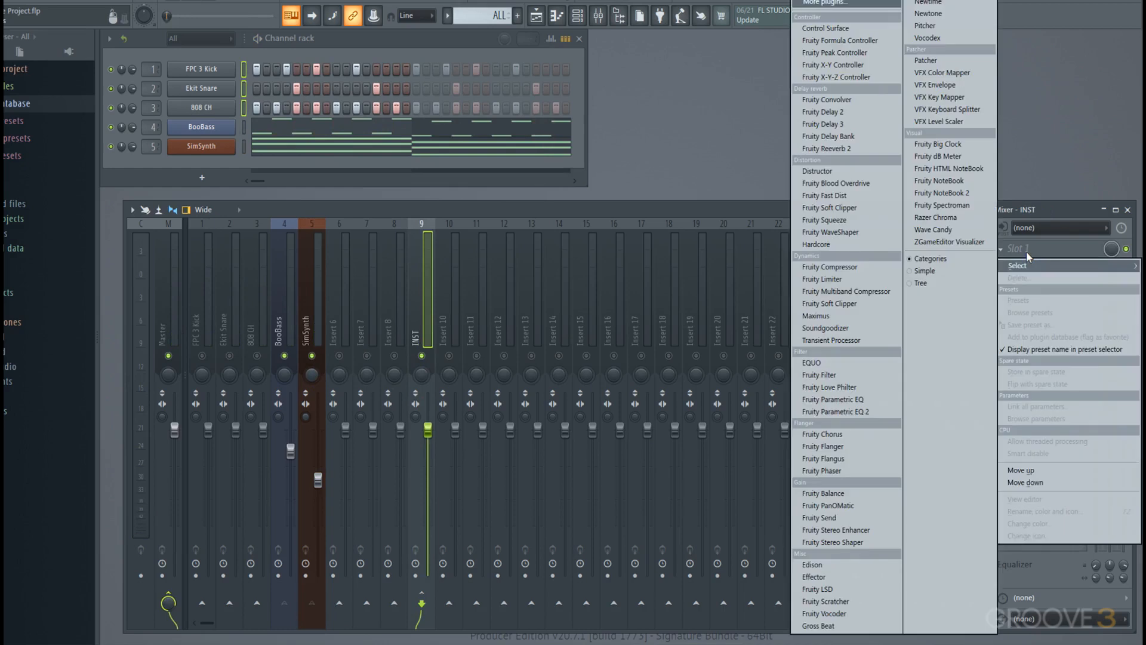
key("Escape")
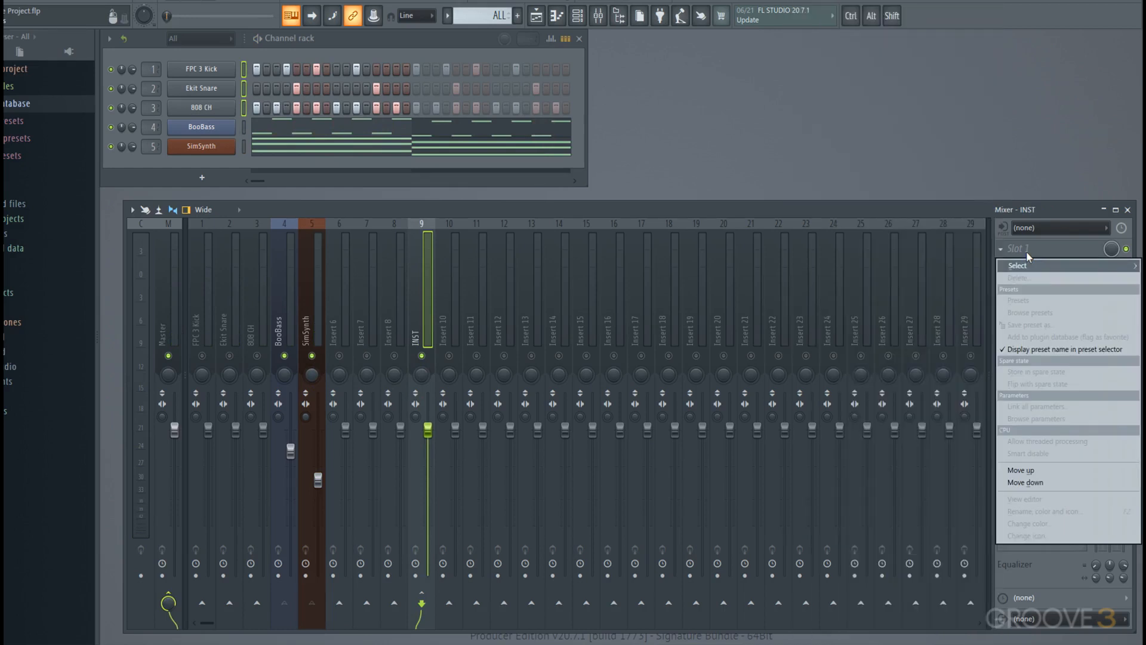
key("Escape")
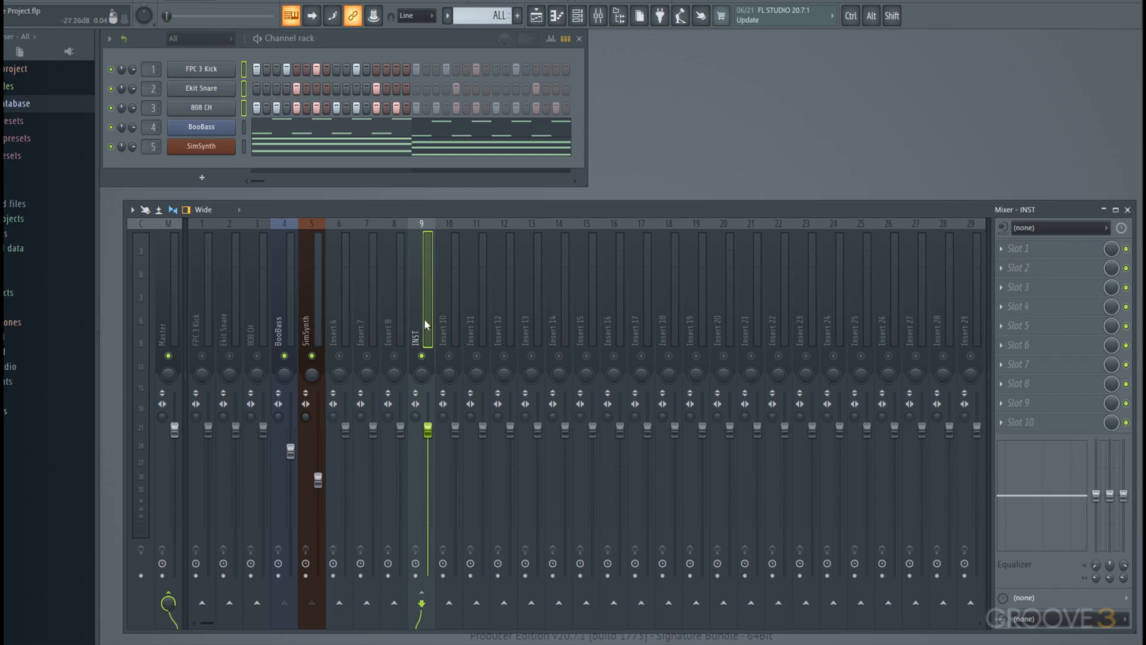
- Move the INST track to mixer position 6, directly beside SimSynth
scroll(425, 320, "up", 2)
scroll(368, 321, "down", 2)
scroll(422, 320, "up", 1)
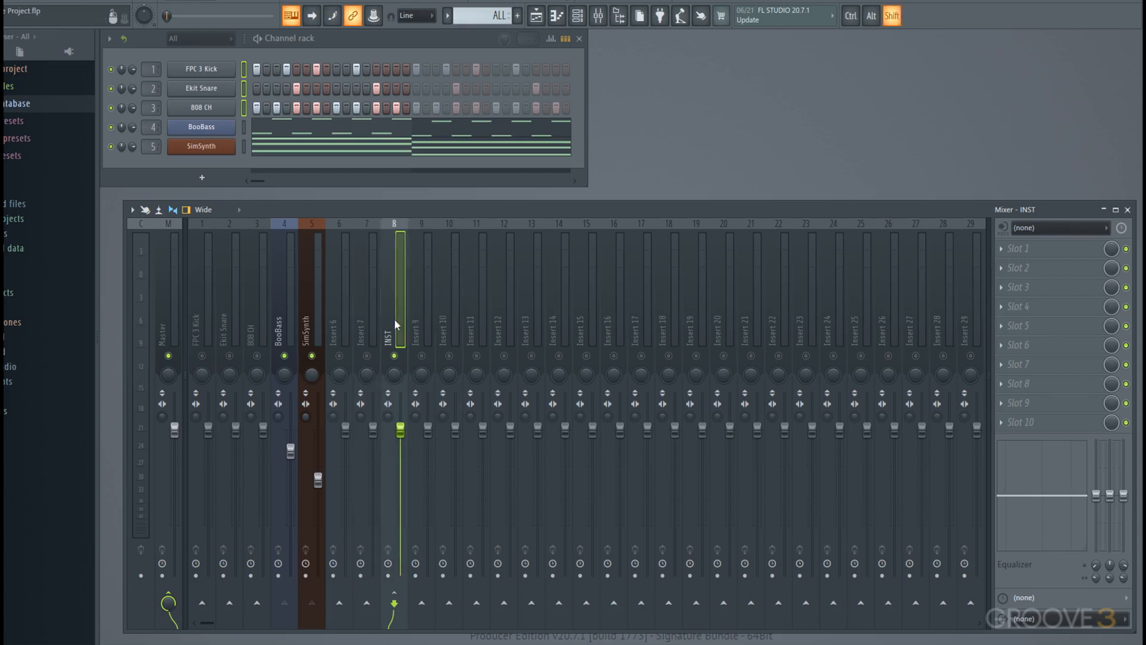
scroll(393, 318, "down", 1)
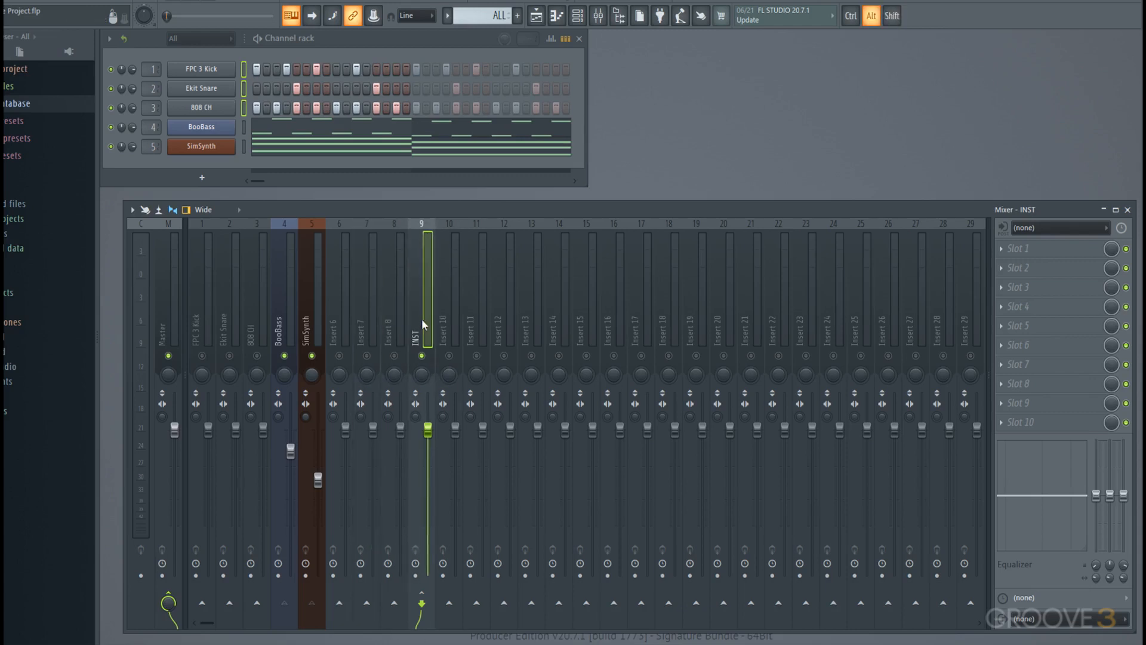
scroll(422, 322, "up", 1)
scroll(422, 323, "down", 1)
scroll(421, 322, "up", 3)
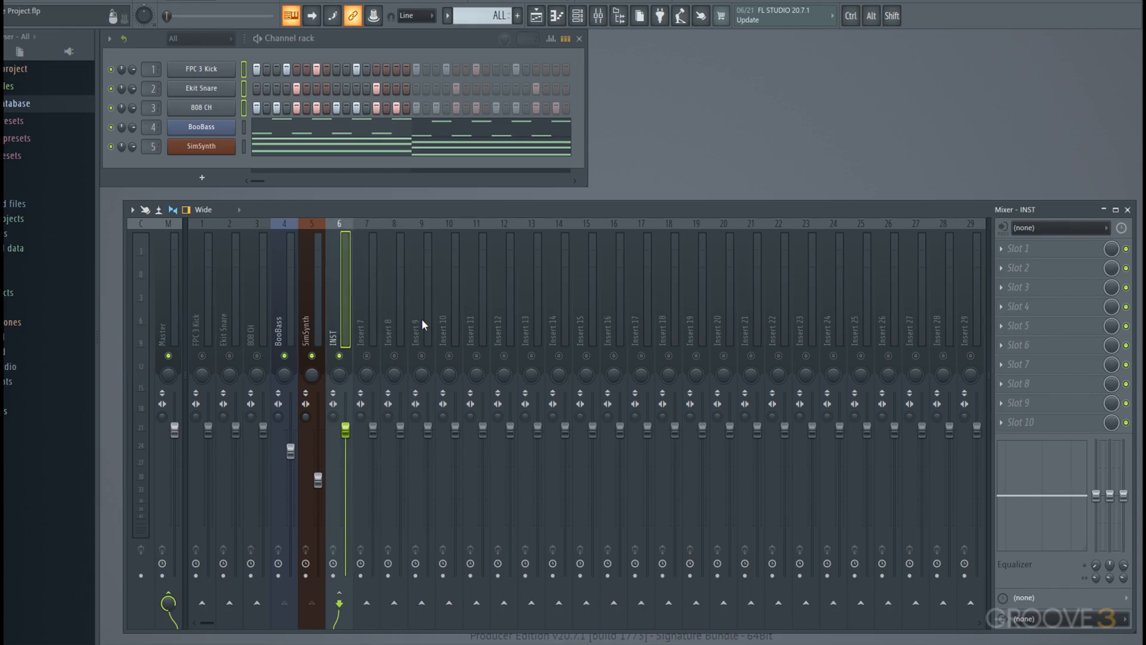
- Select the BooBass and SimSynth tracks together and move them to mixer positions 5 and 6, directly after INST
left_click(316, 317)
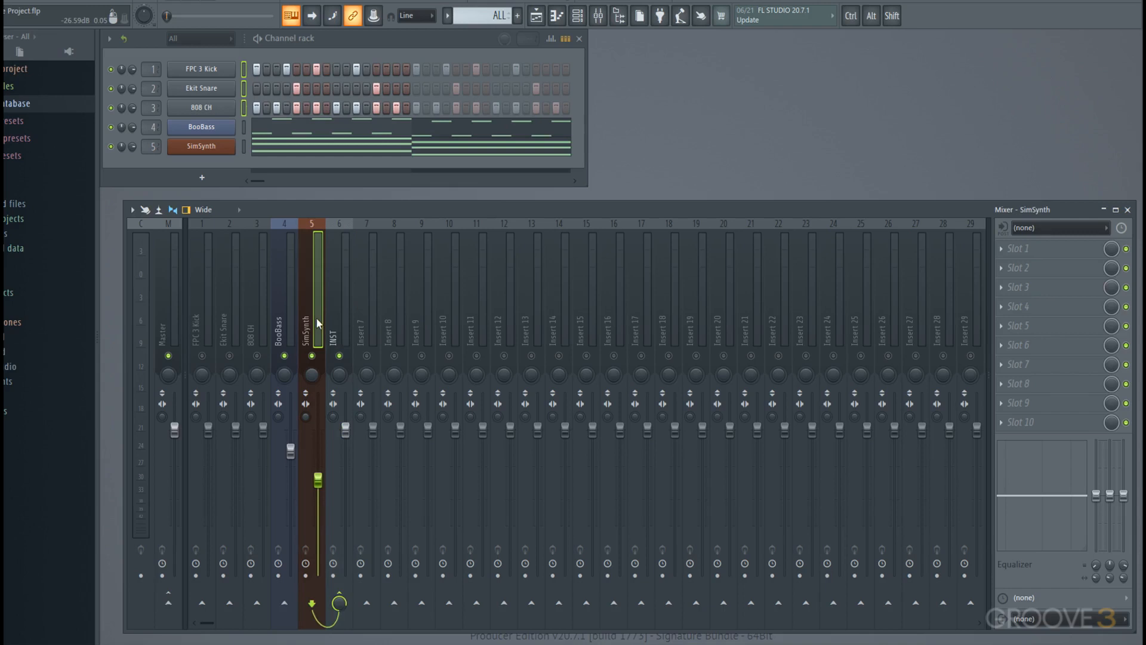
key("ctrl")
key("shift")
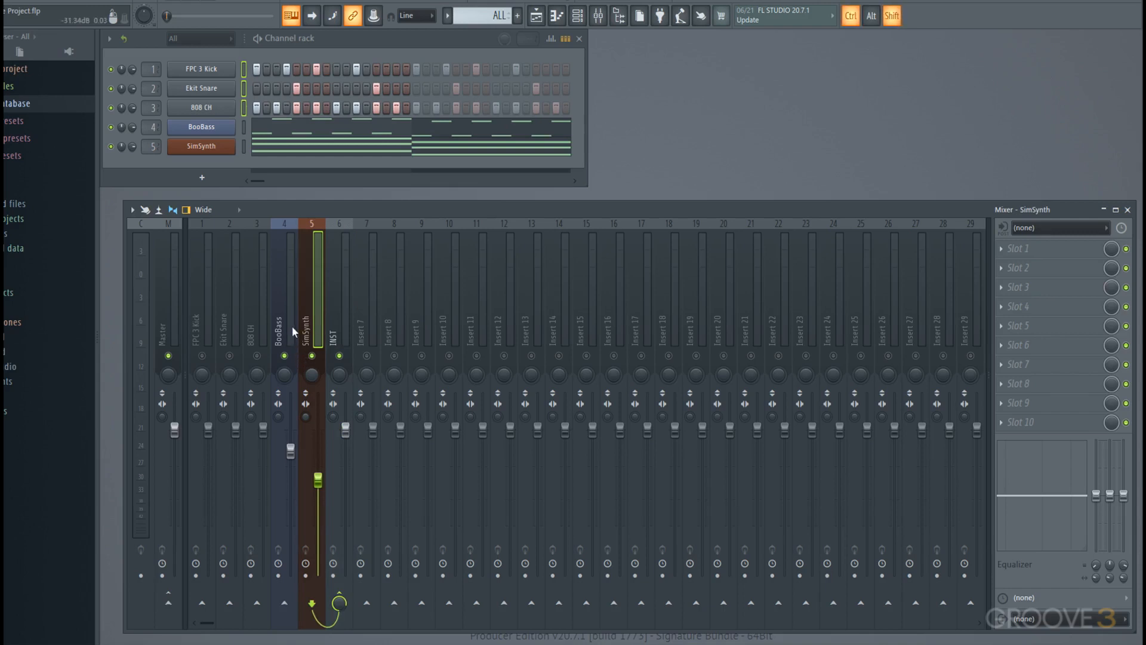
left_click(292, 326, "ctrl+shift")
left_click(400, 325, "ctrl+shift")
left_click(483, 321, "ctrl+shift")
left_click(400, 322, "ctrl+shift")
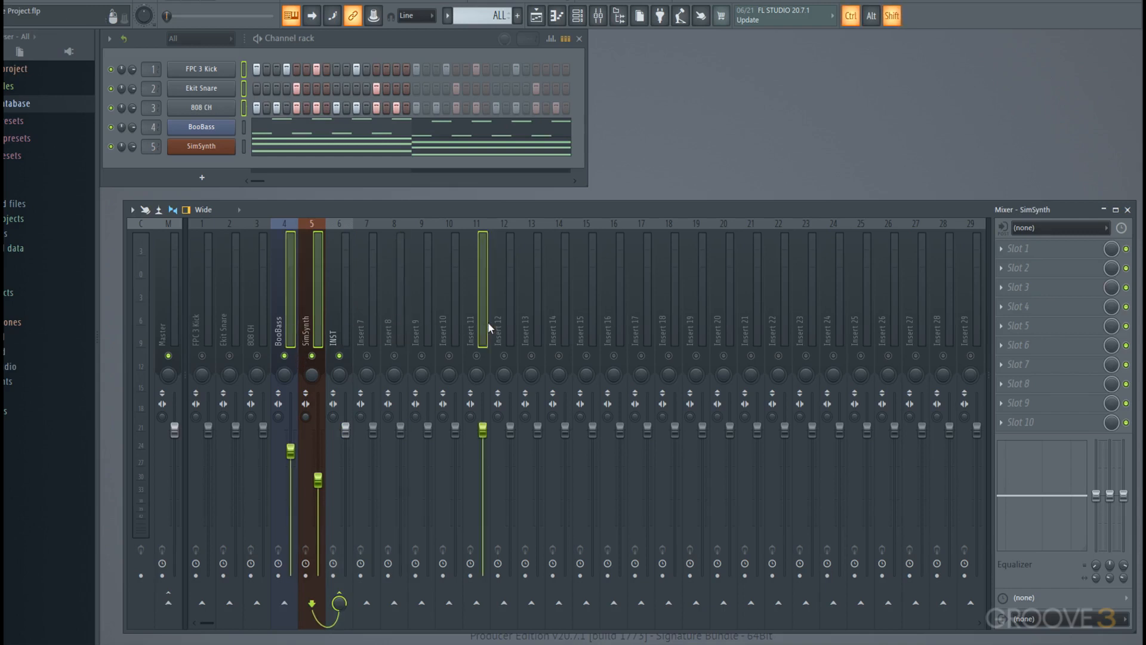
left_click(488, 321, "ctrl+shift")
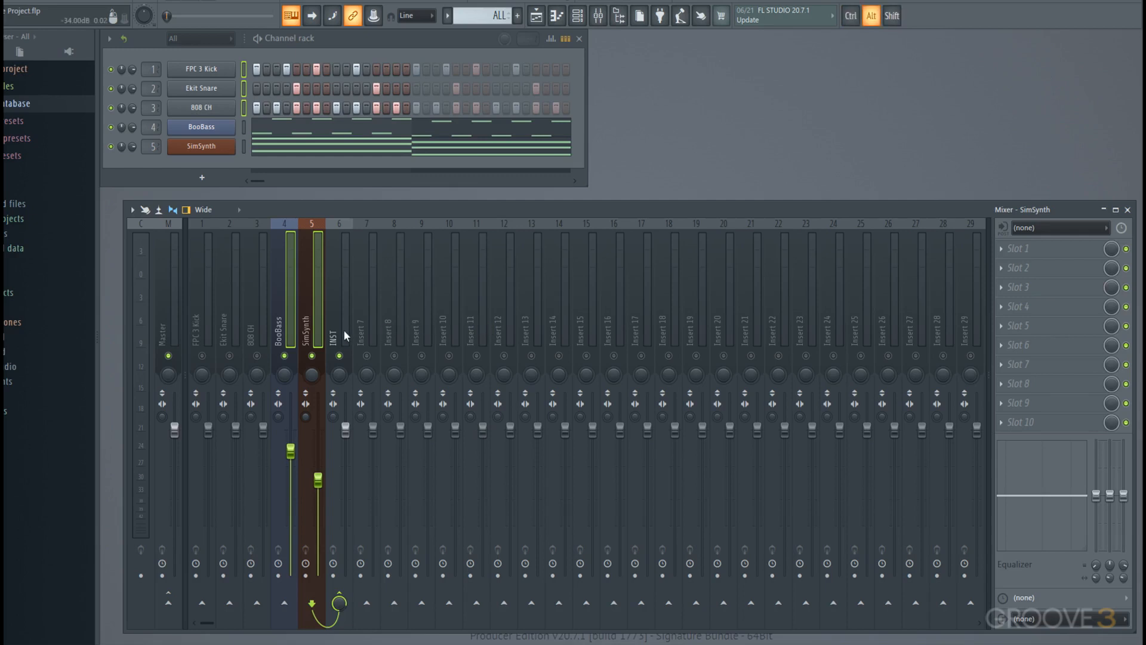
key("alt+Right")
key("alt+Right")
key("alt+Left")
key("alt+Left")
key("alt+Right")
key("alt+Left")
key("alt+Right")
- Move the INST track to mixer position 1, ahead of the drum tracks
key("Left")
key("Left")
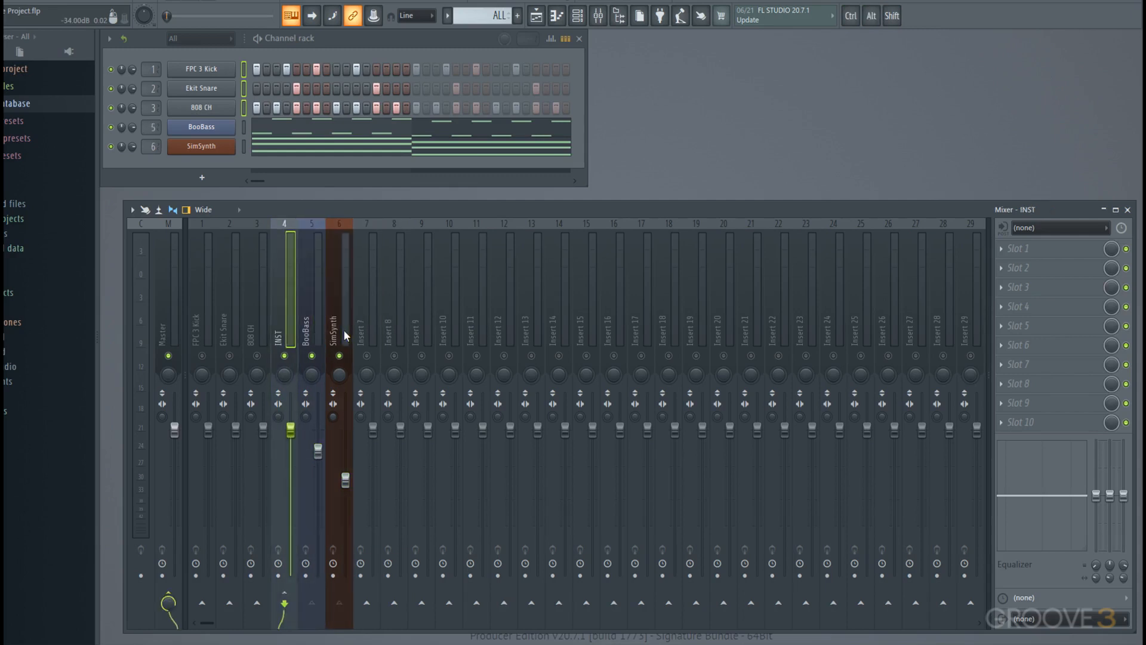
key("alt+Left")
key("alt+Left")
key("alt+Left")
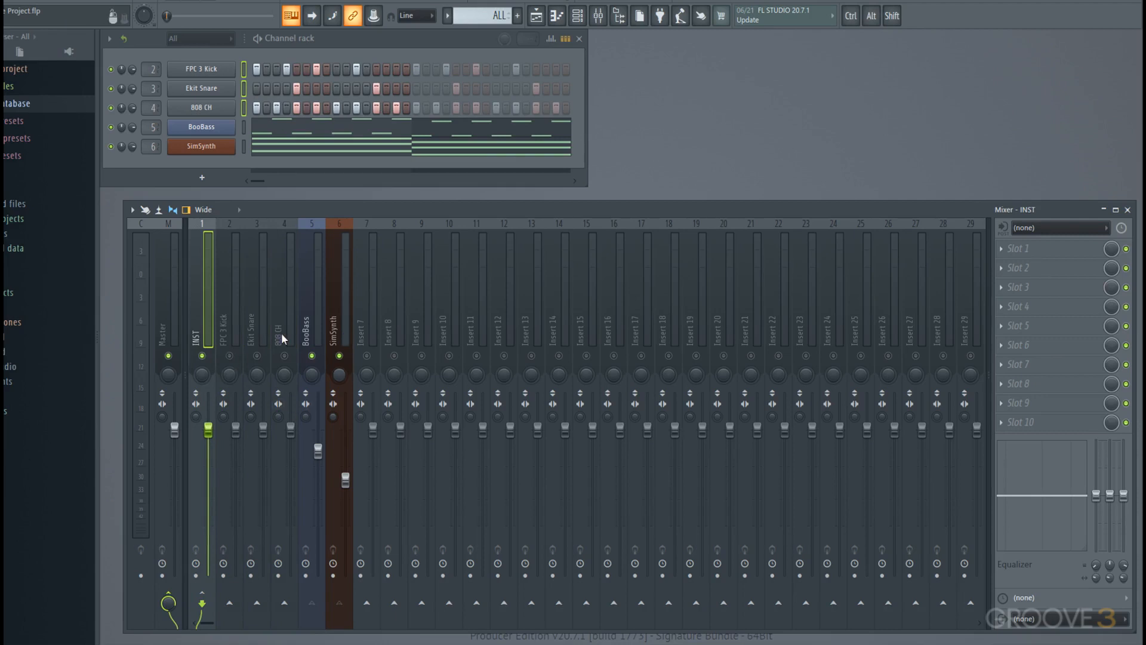
- Shift the tracks from FPC 3 Kick through SimSynth to mixer positions 3 to 7, freeing Insert 2
left_click(225, 336)
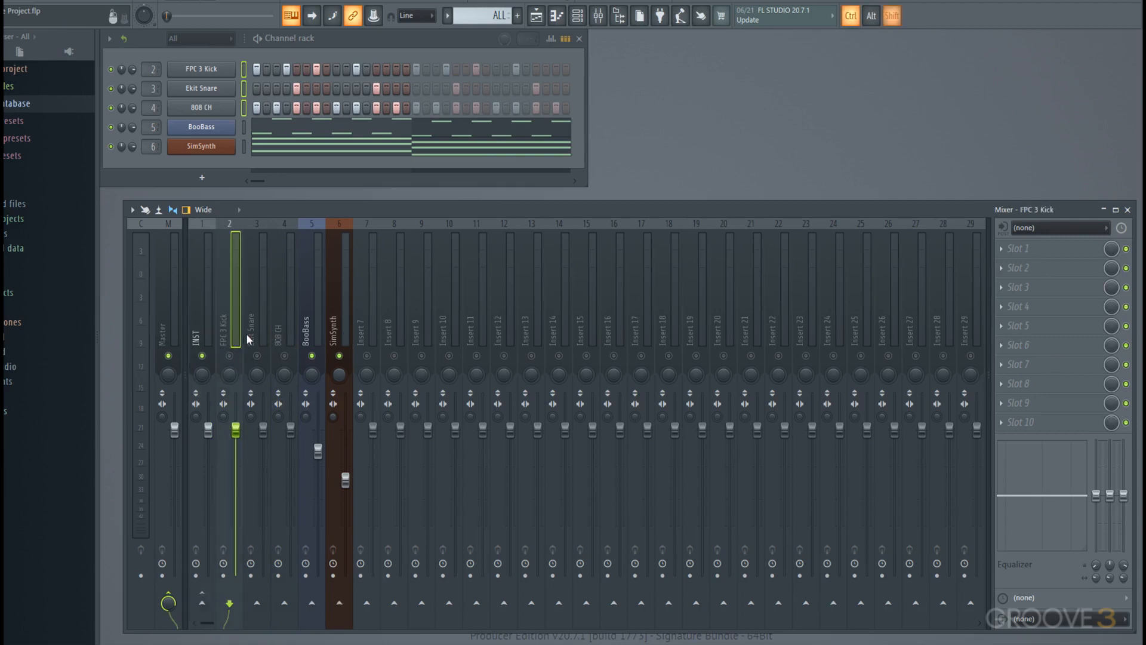
left_click_drag(246, 333, 336, 339)
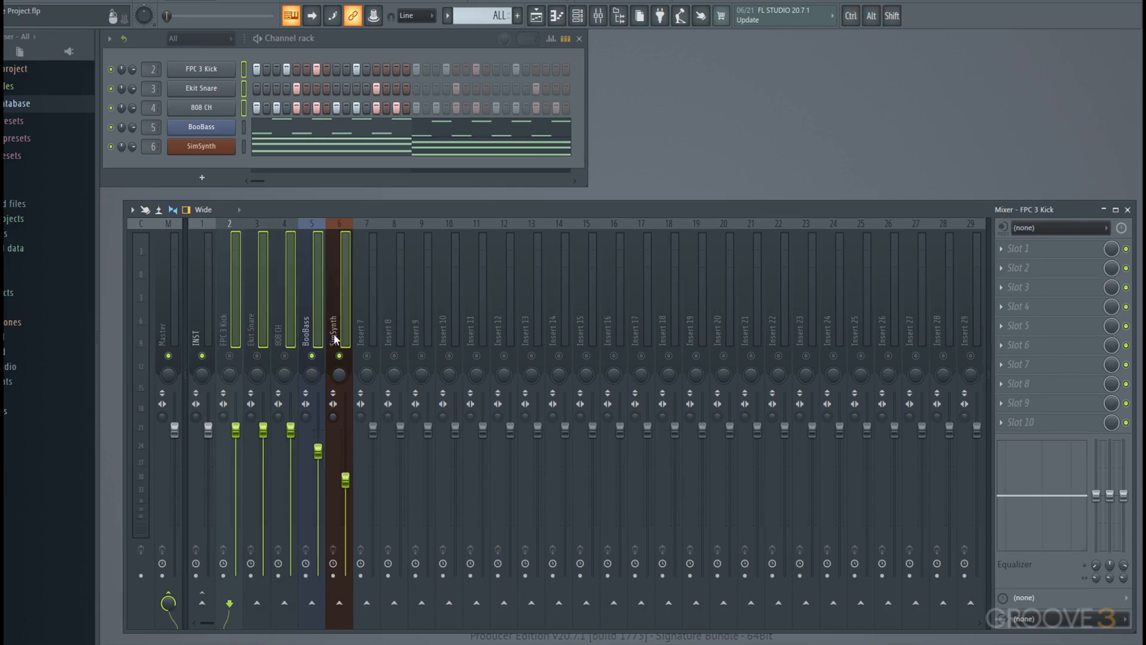
key("alt")
key("alt+Right")
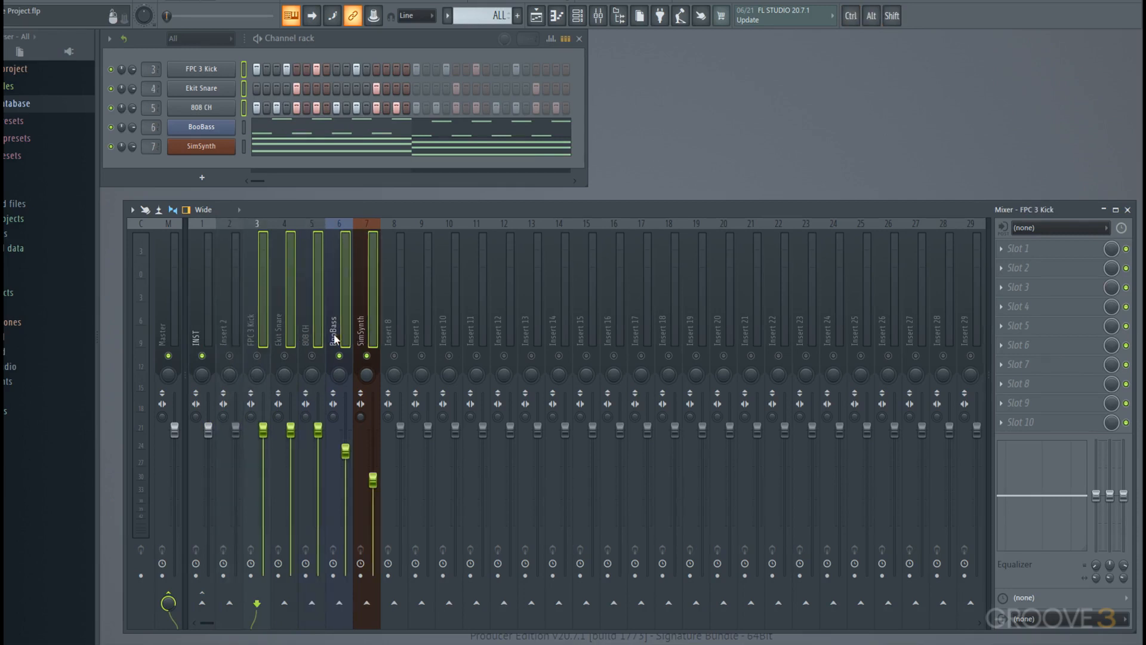
- Rename the empty mixer track Insert 2 as DRUM
double_click(231, 329)
type("DRUM")
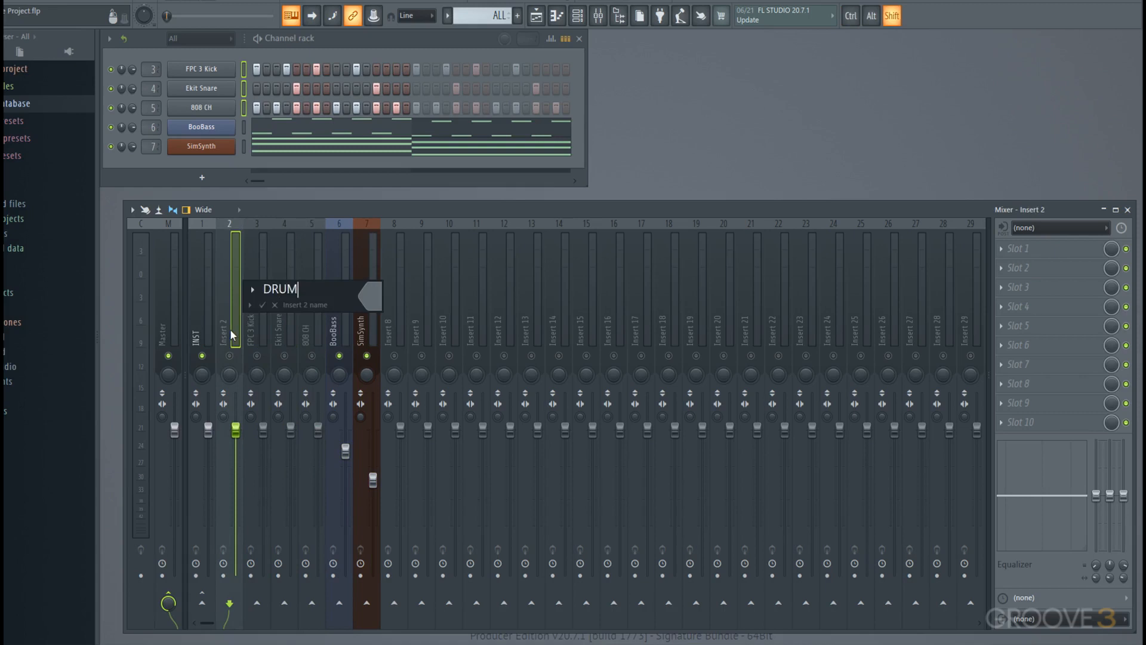
key("Return")
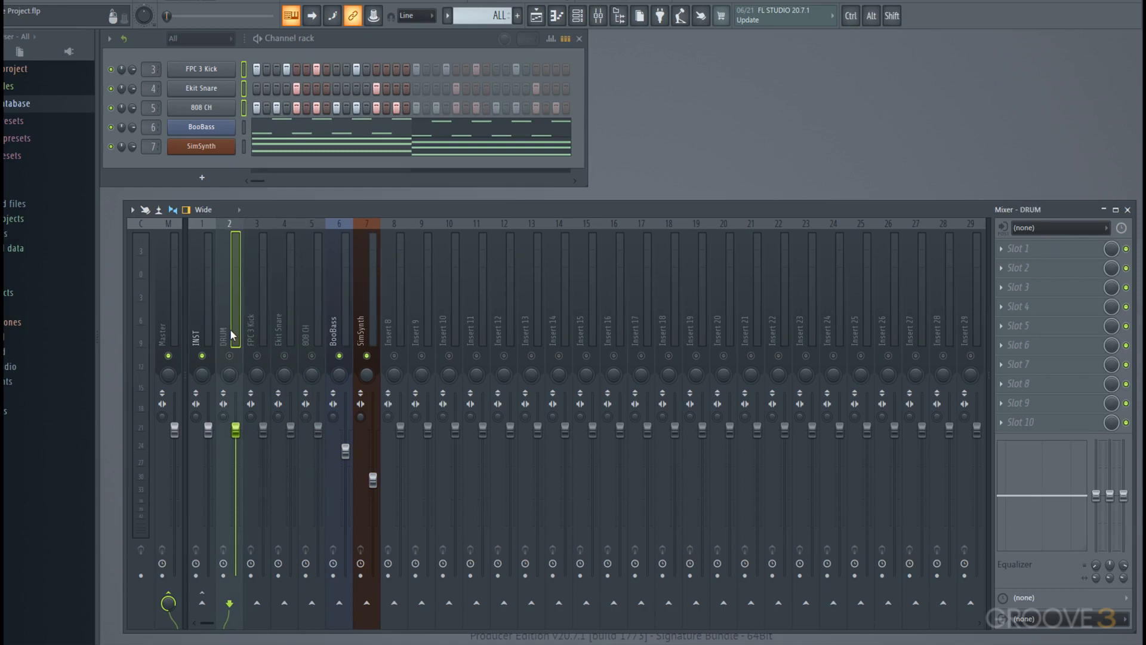
- Select the FPC 3 Kick, Ekit Snare and 808 CH mixer tracks together and route them to the DRUM track only
left_click(247, 329)
key("ctrl")
key("shift")
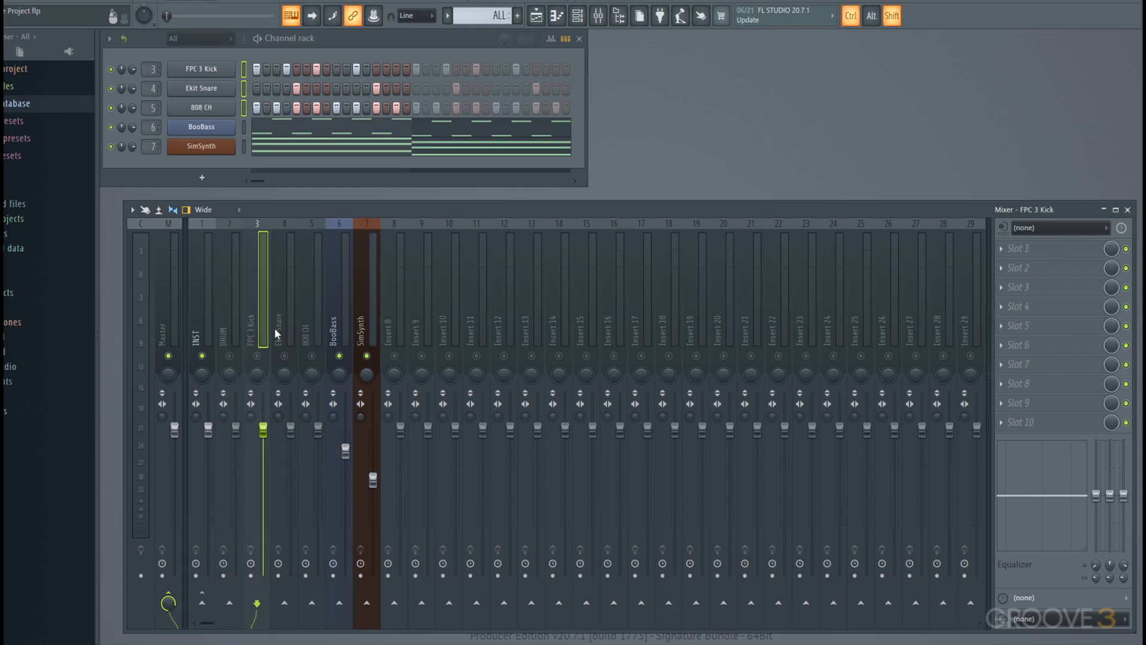
left_click(277, 334, "ctrl")
left_click(306, 332, "ctrl")
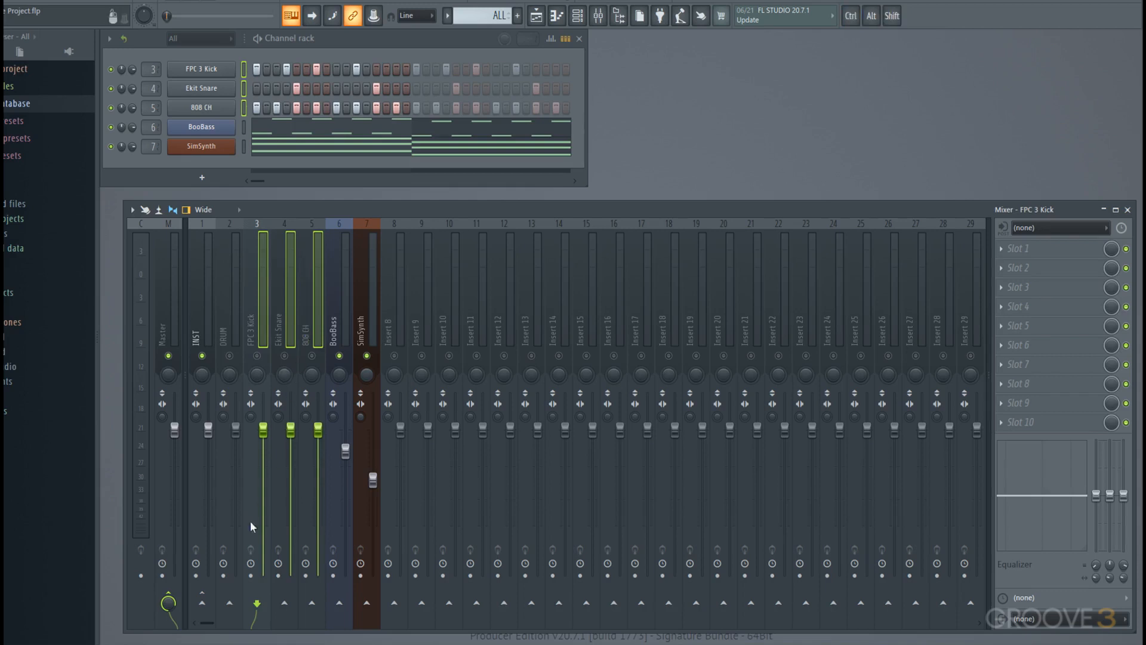
right_click(232, 606)
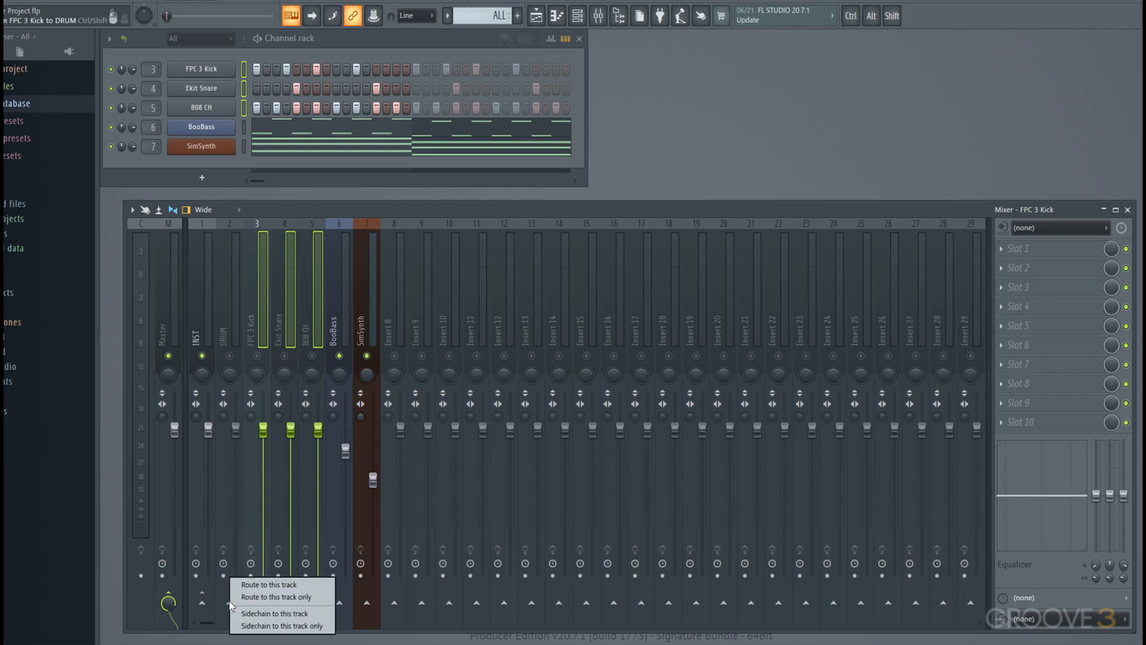
left_click(261, 597)
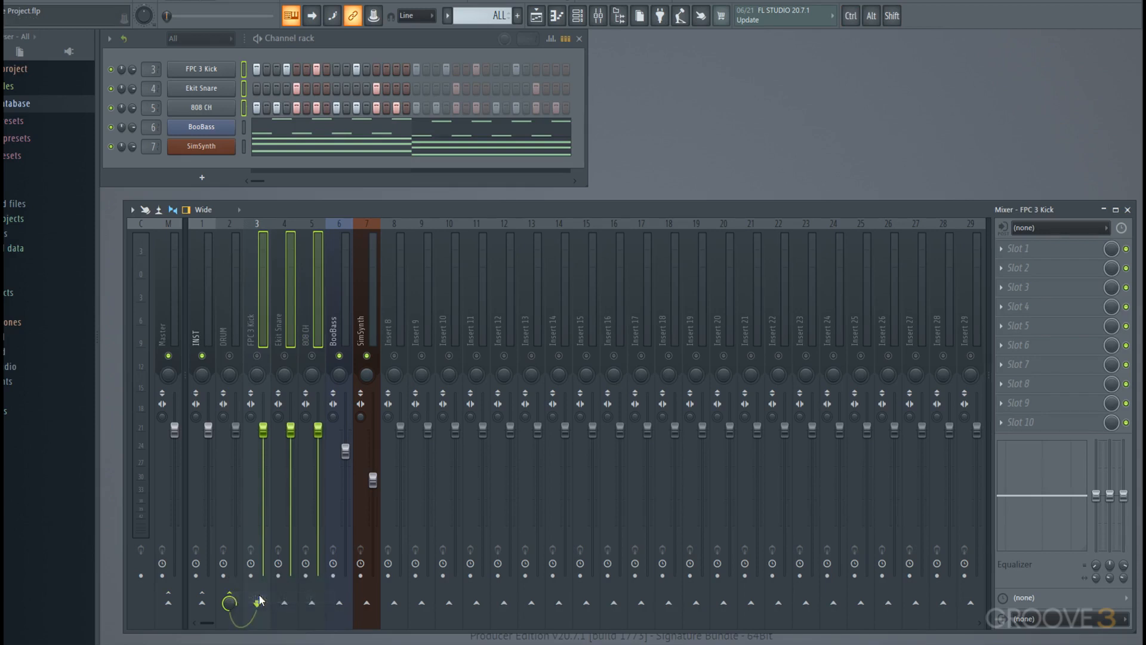
- Examine the output routing of the DRUM track and the three drum tracks feeding it
left_click(236, 331)
left_click(259, 323)
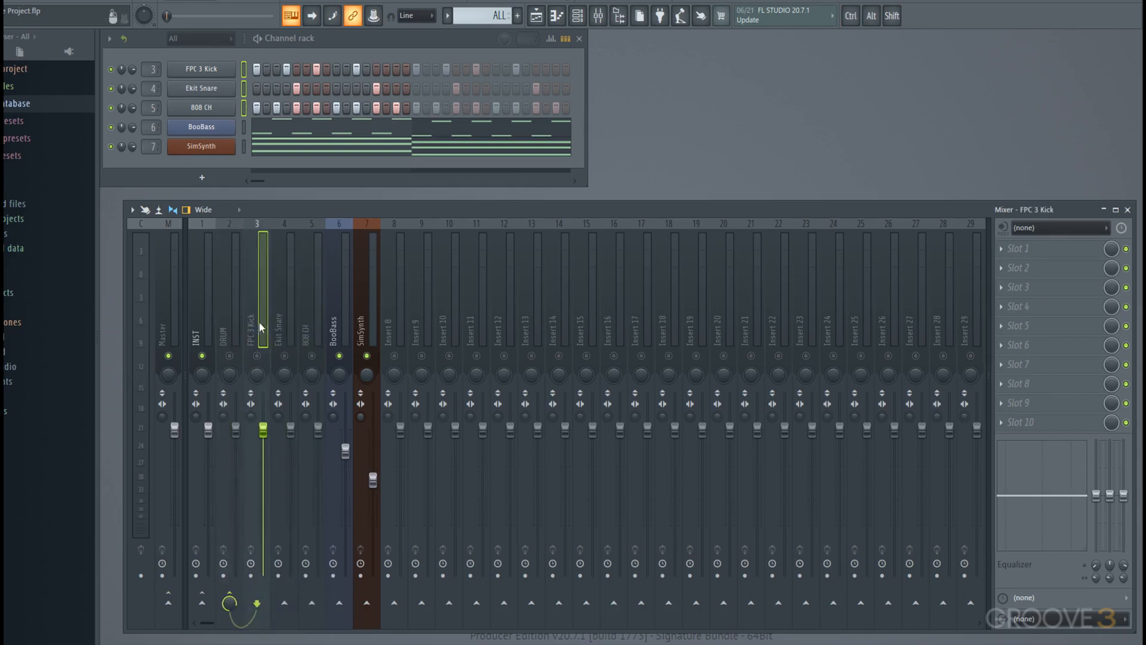
left_click(295, 321)
left_click(303, 321)
left_click(235, 332)
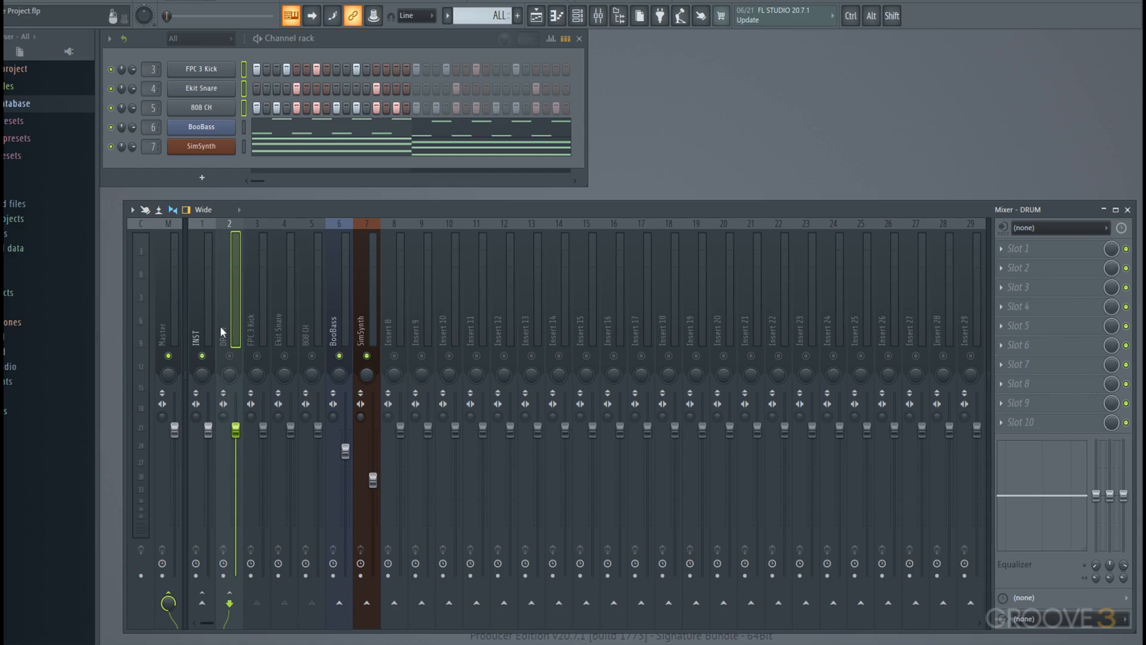
left_click_drag(221, 327, 248, 327)
- Play the pattern, unmute all mixer tracks, test muting the INST and DRUM buses, and stop playback with INST muted
key("space")
right_click(209, 358)
right_click(208, 358)
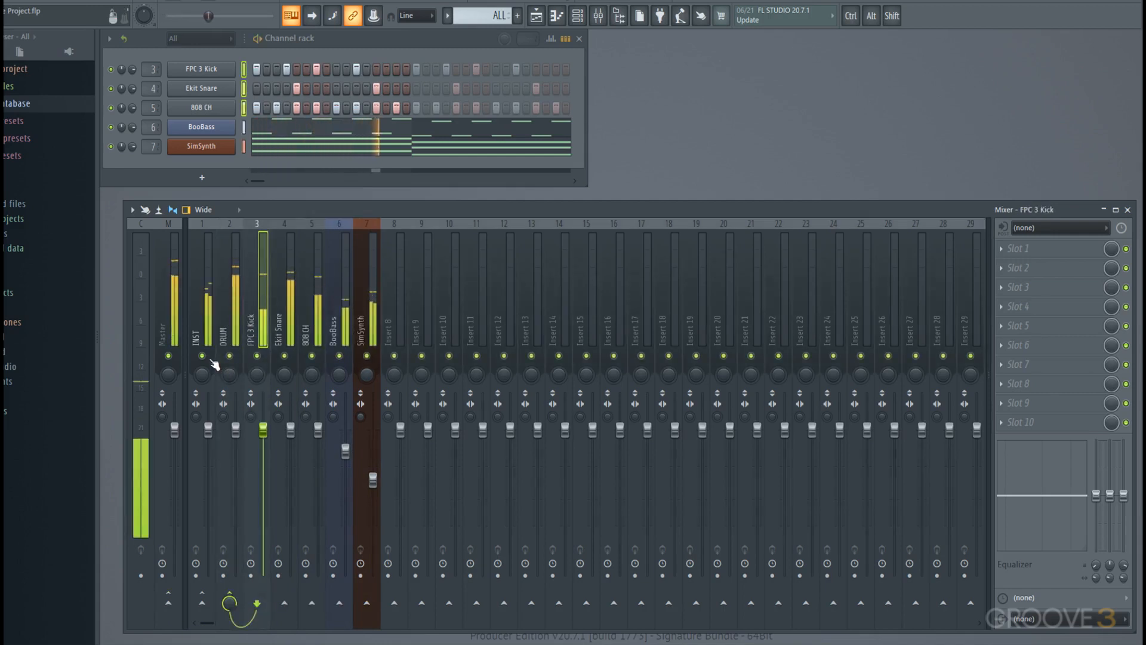
left_click(202, 357)
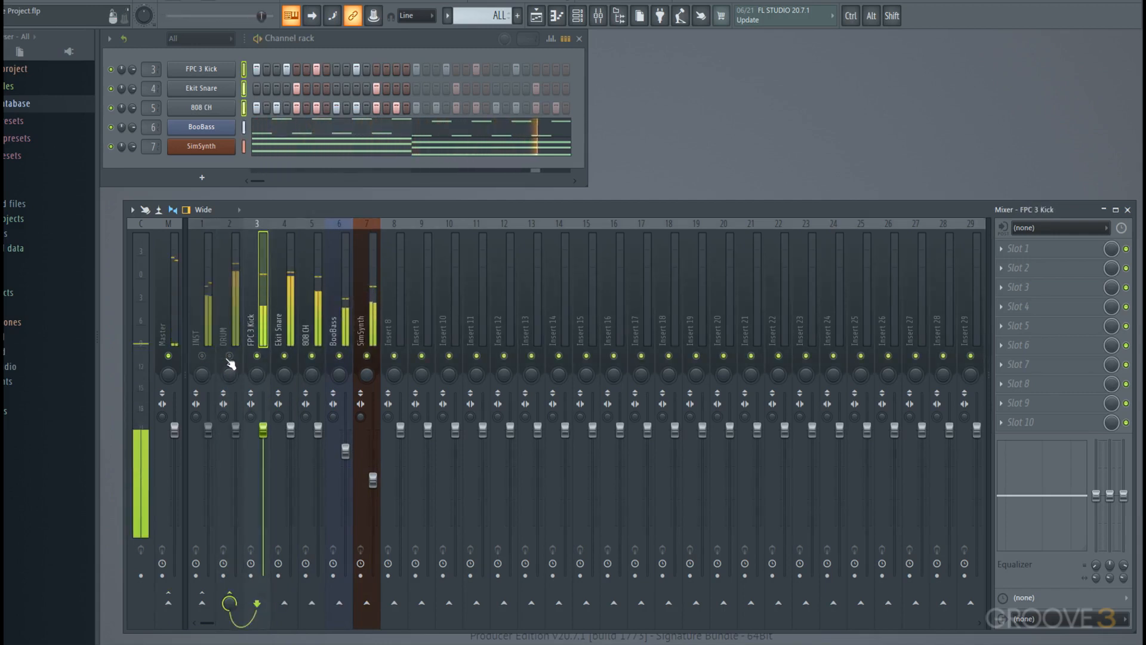
key("space")
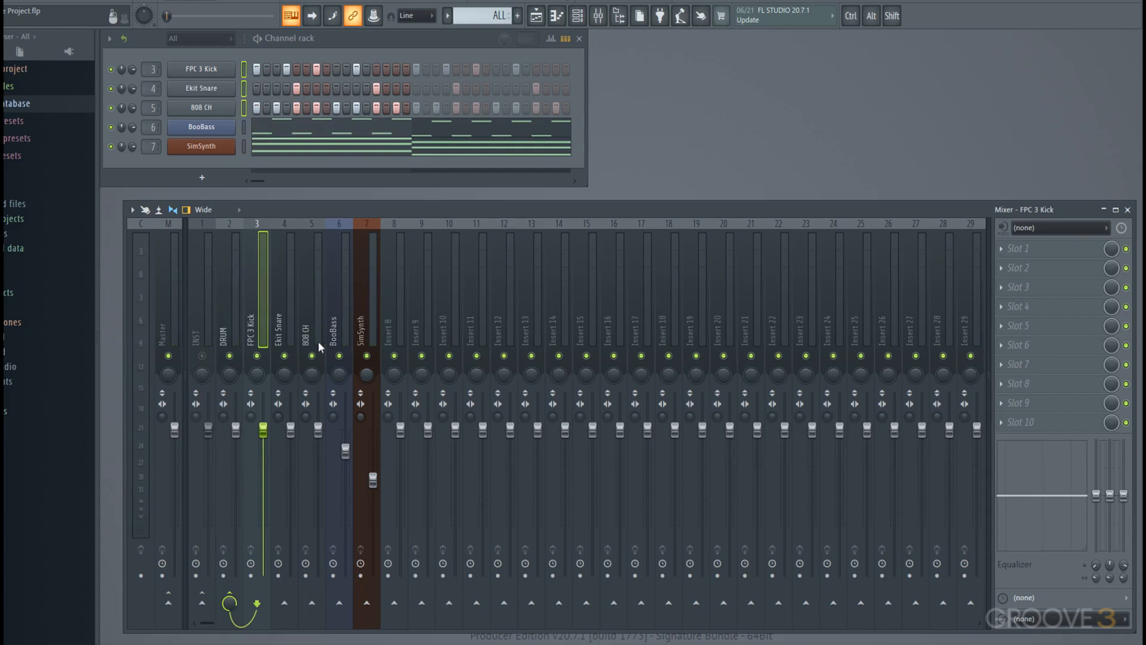
- Select the INST and DRUM tracks together and dock them to the Left section of the mixer
left_click(185, 339)
left_click(131, 338)
left_click(202, 320)
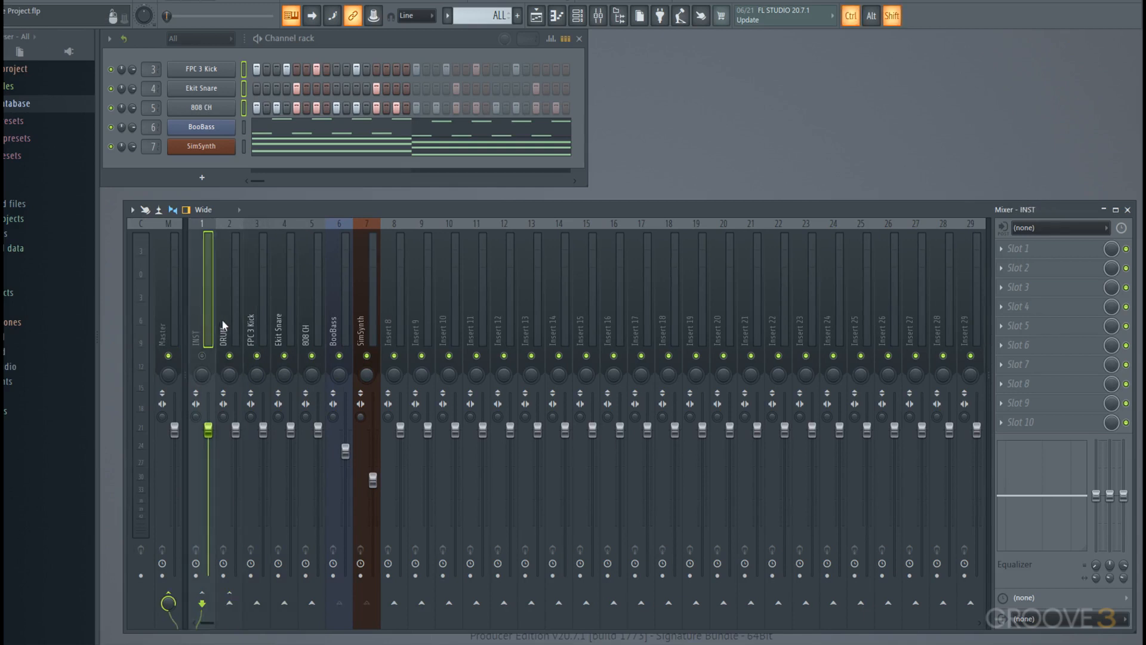
left_click(222, 322, "ctrl+shift")
right_click(222, 322)
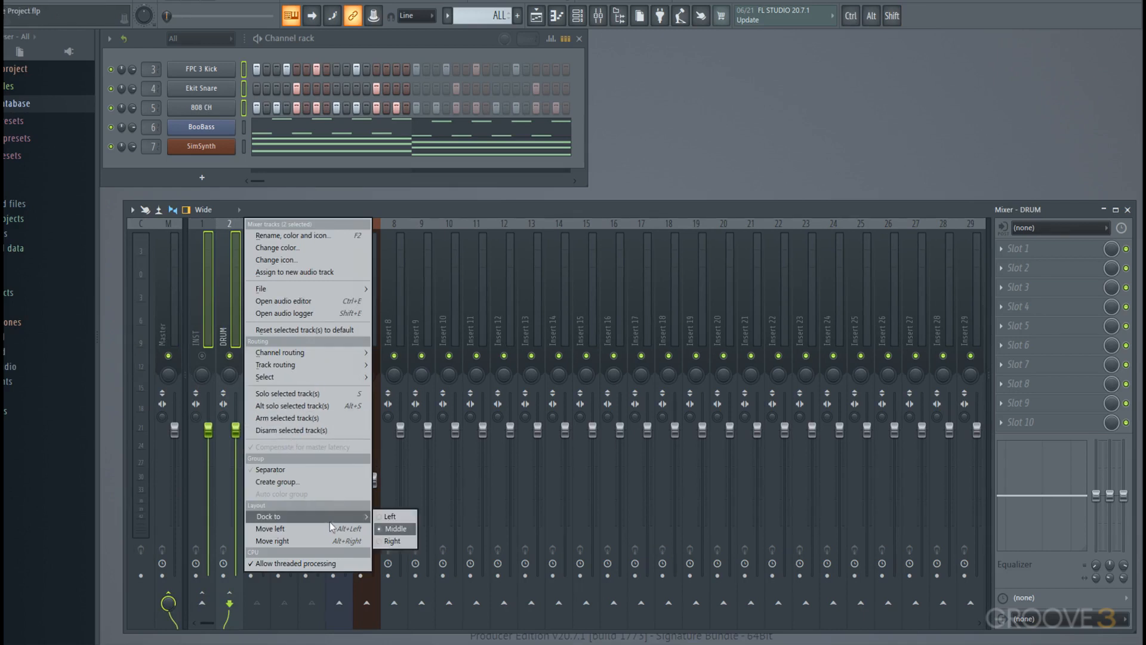
left_click(393, 517)
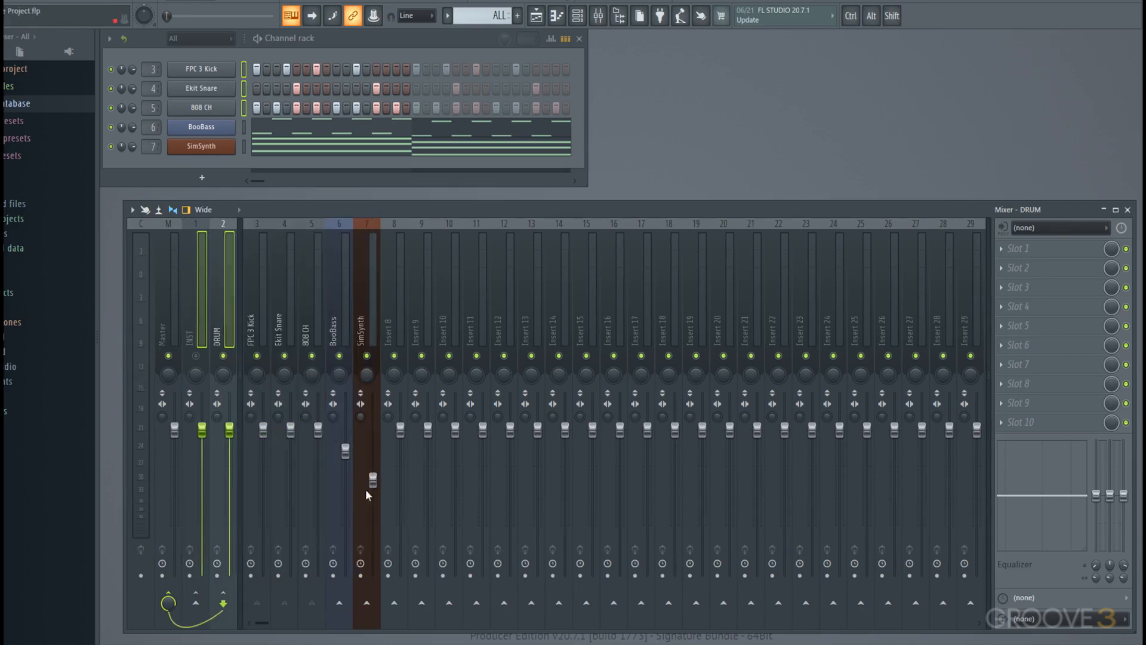
scroll(237, 335, "right", 5)
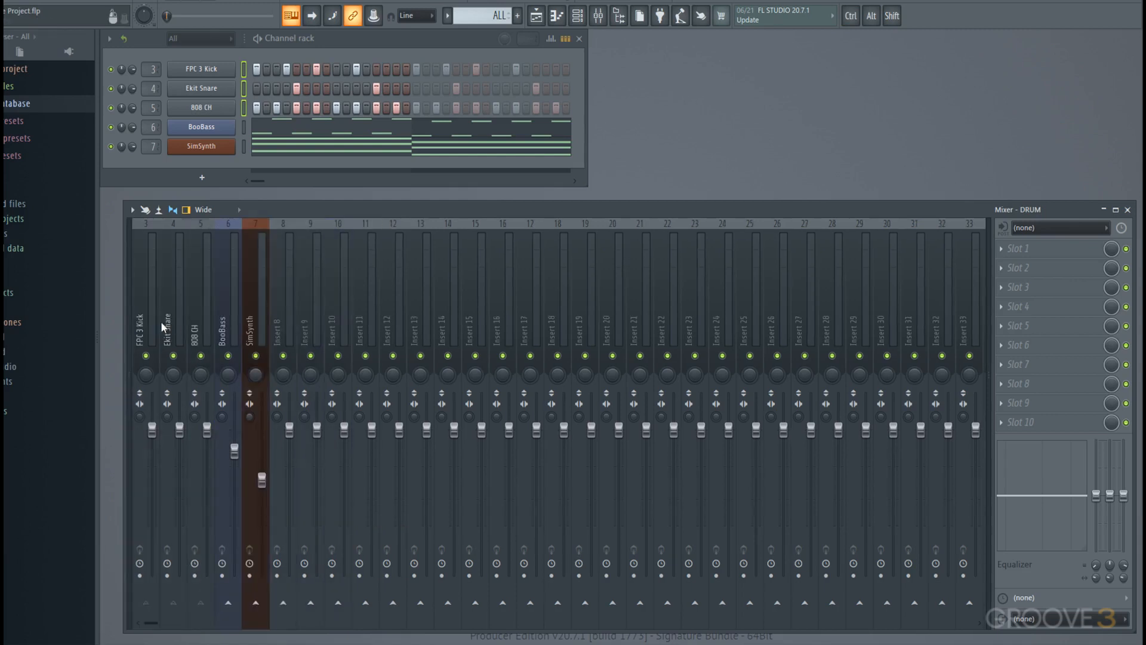
left_click(134, 324)
scroll(132, 326, "left", 4)
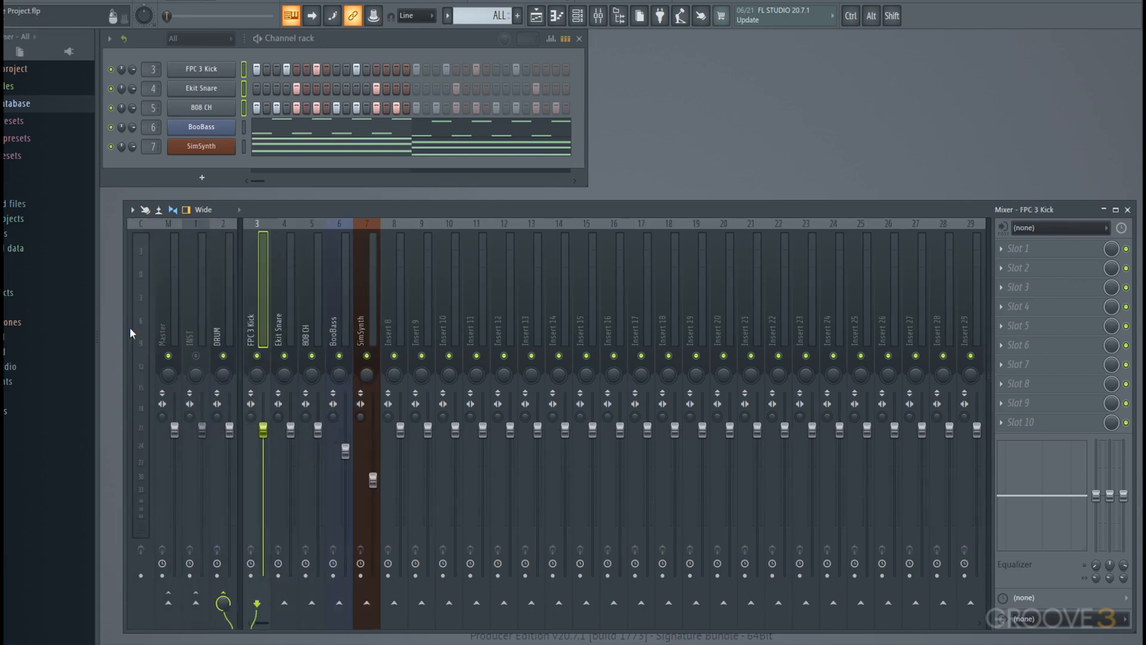
- Add a separator before the INST track to set the docked buses apart from Master
left_click(184, 313)
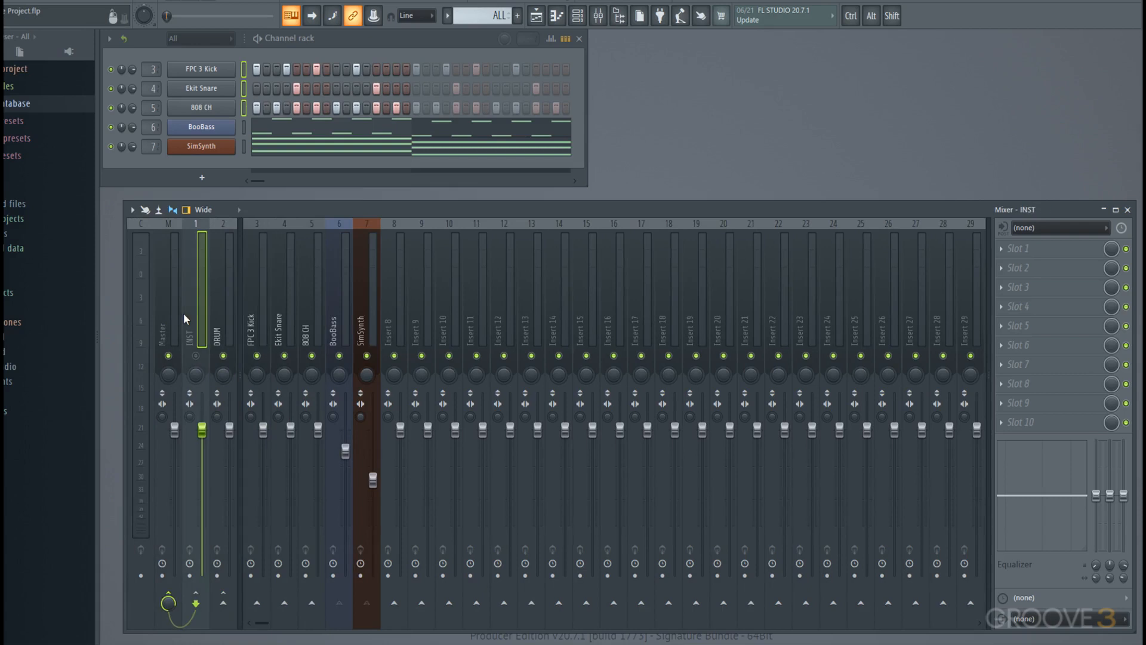
right_click(184, 313)
left_click(260, 469)
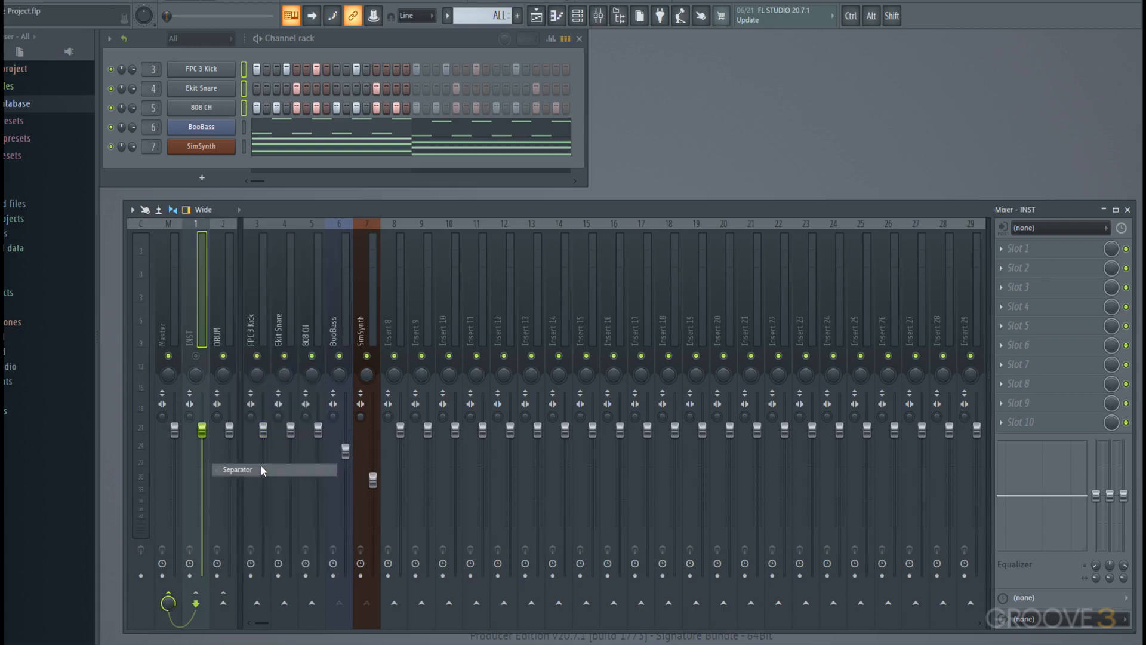
left_click(231, 302)
left_click(206, 303)
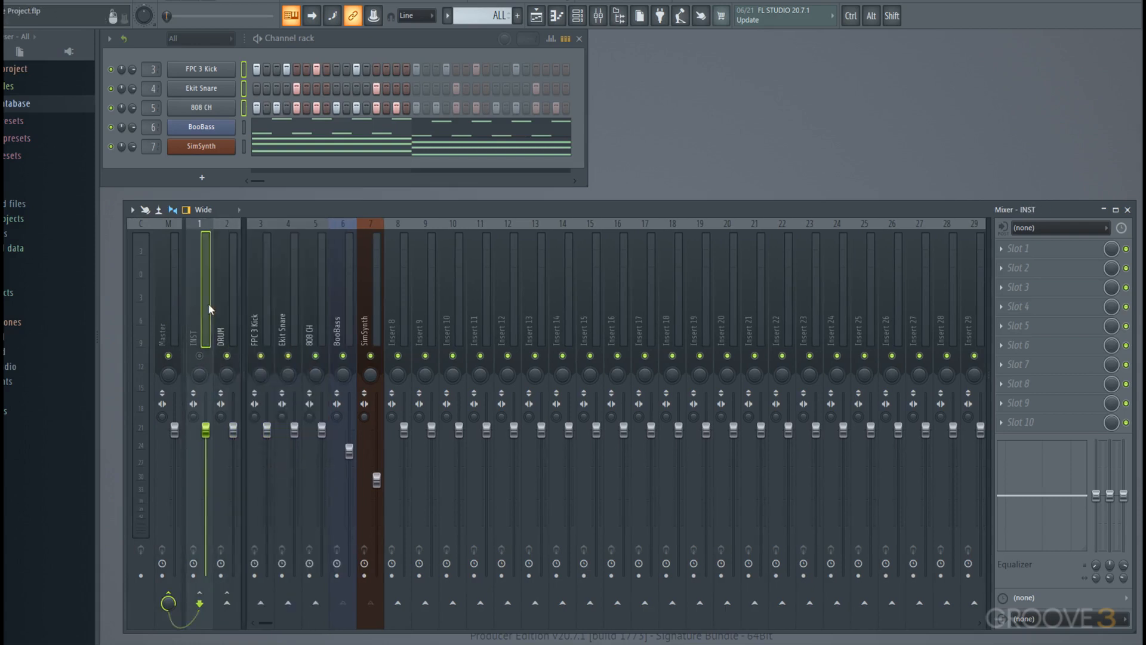
- Look at the docking options of the Master track without changing them
left_click(169, 320)
right_click(170, 320)
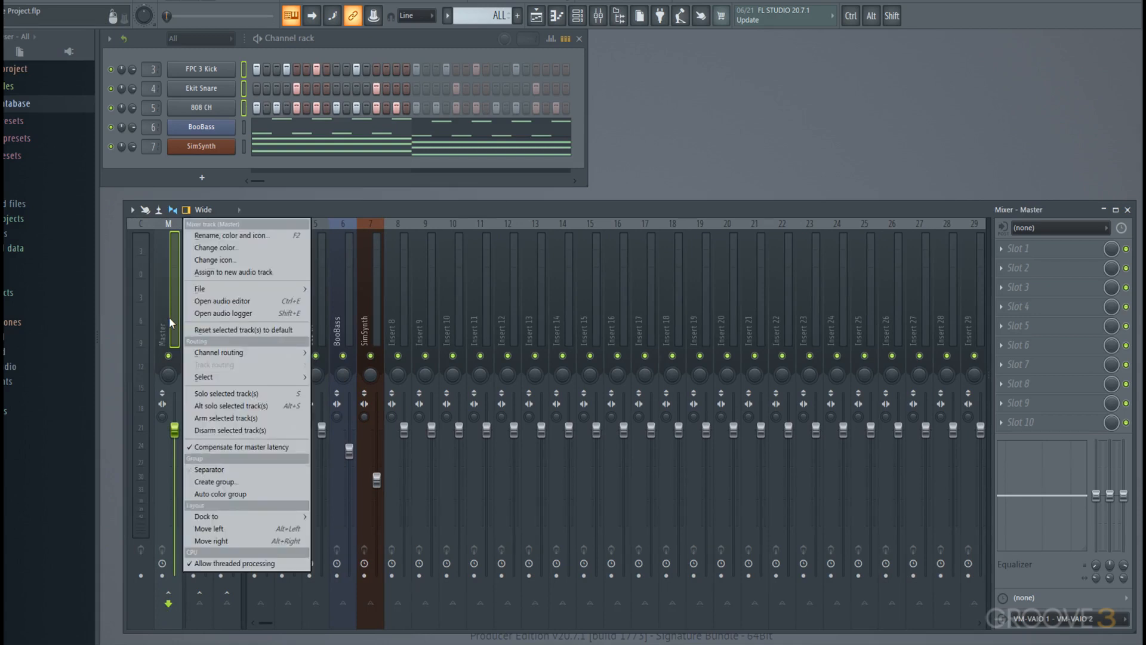
mouse_move(296, 516)
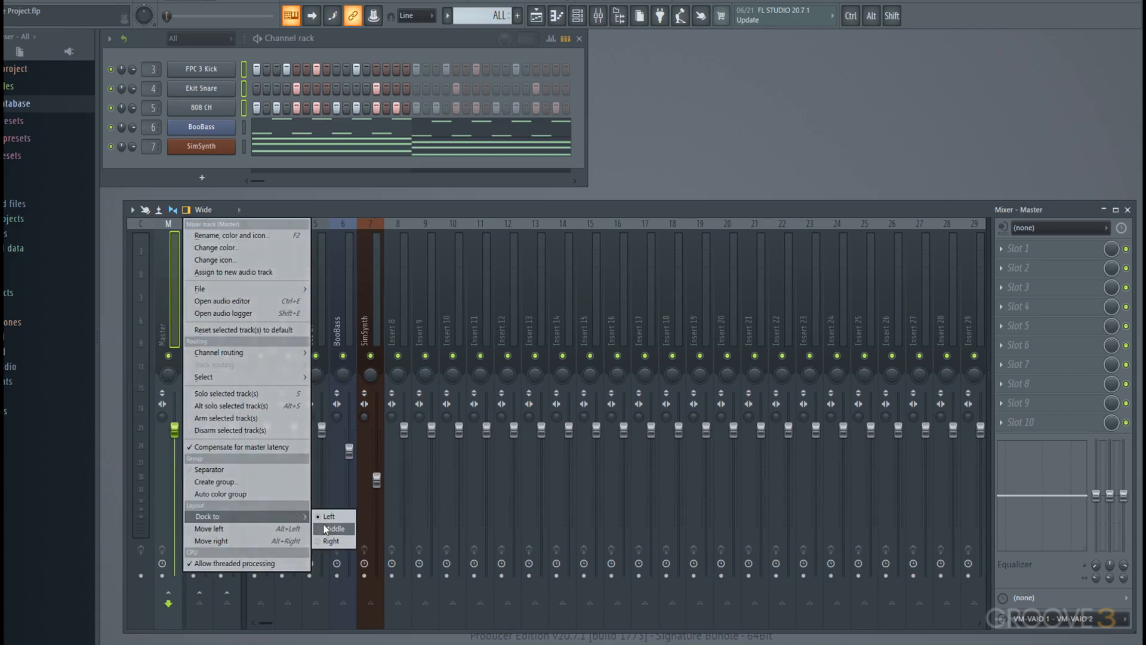
left_click(394, 281)
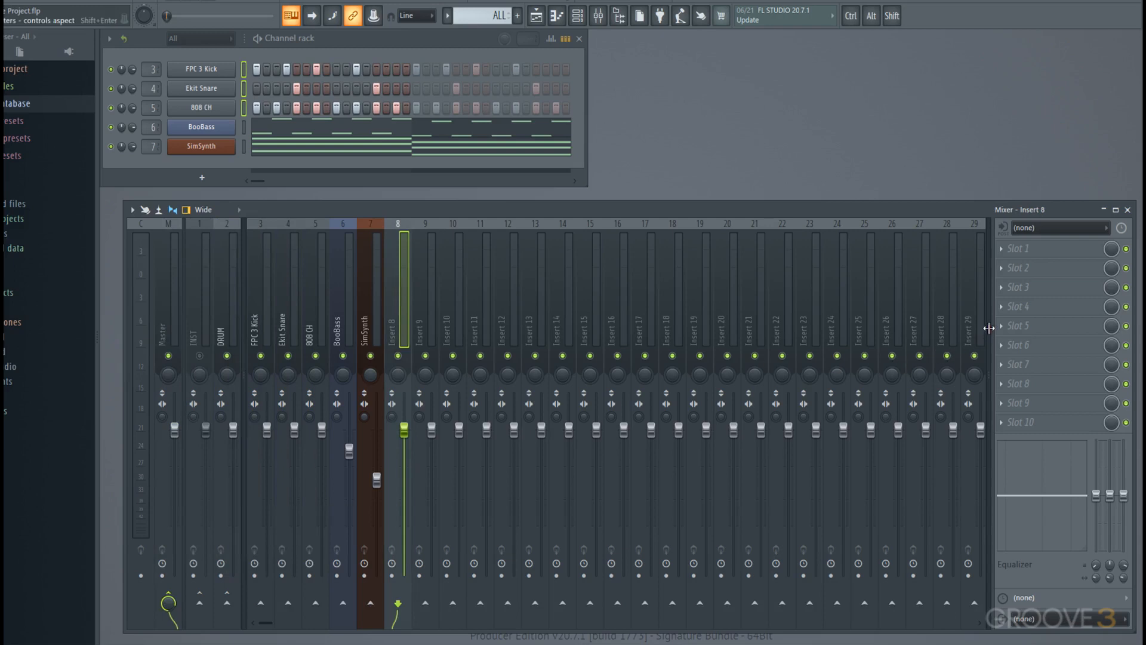
- Dock the empty mixer track Insert 10 to the Right section and compare it with its former neighbours
right_click(459, 303)
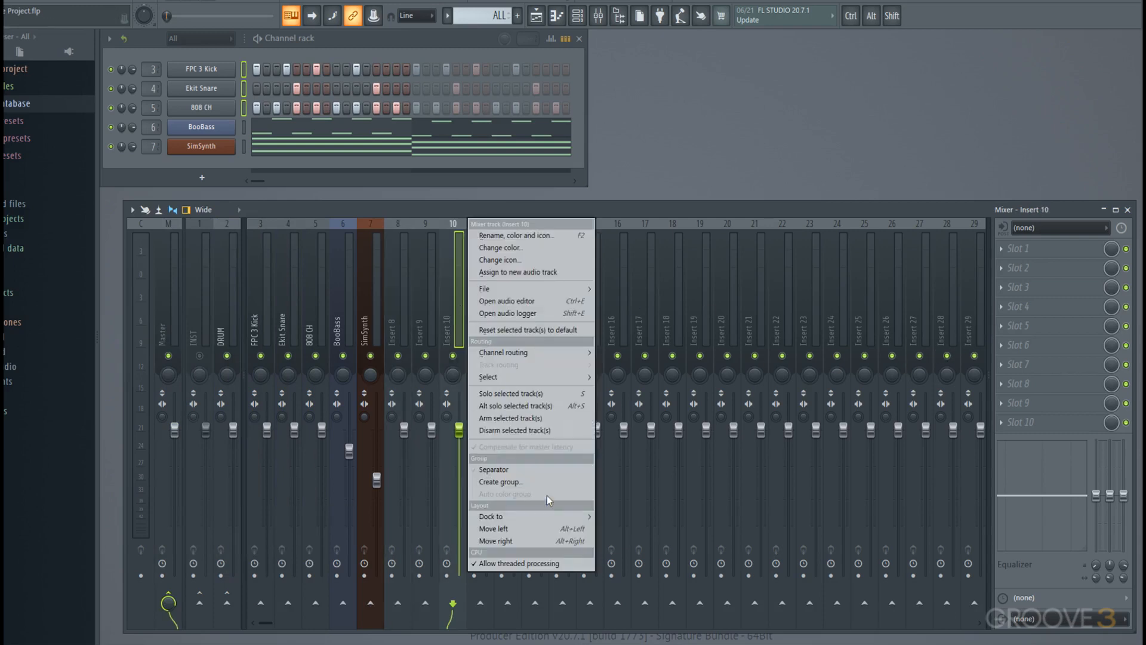
mouse_move(561, 518)
left_click(625, 542)
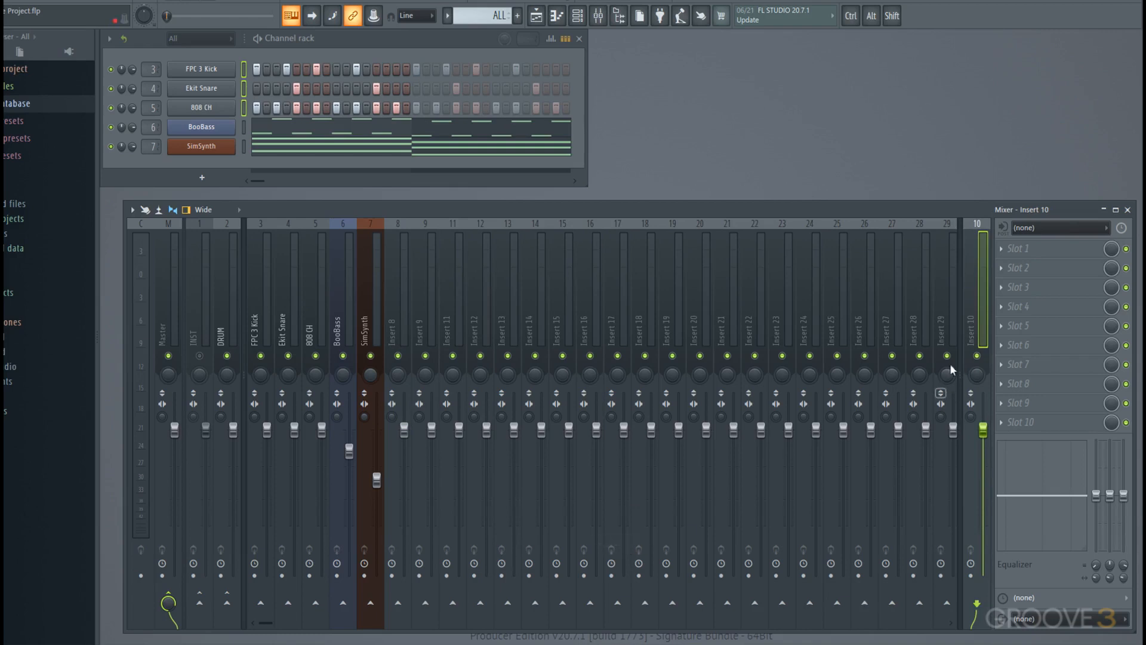
left_click_drag(959, 336, 990, 337)
left_click(430, 316)
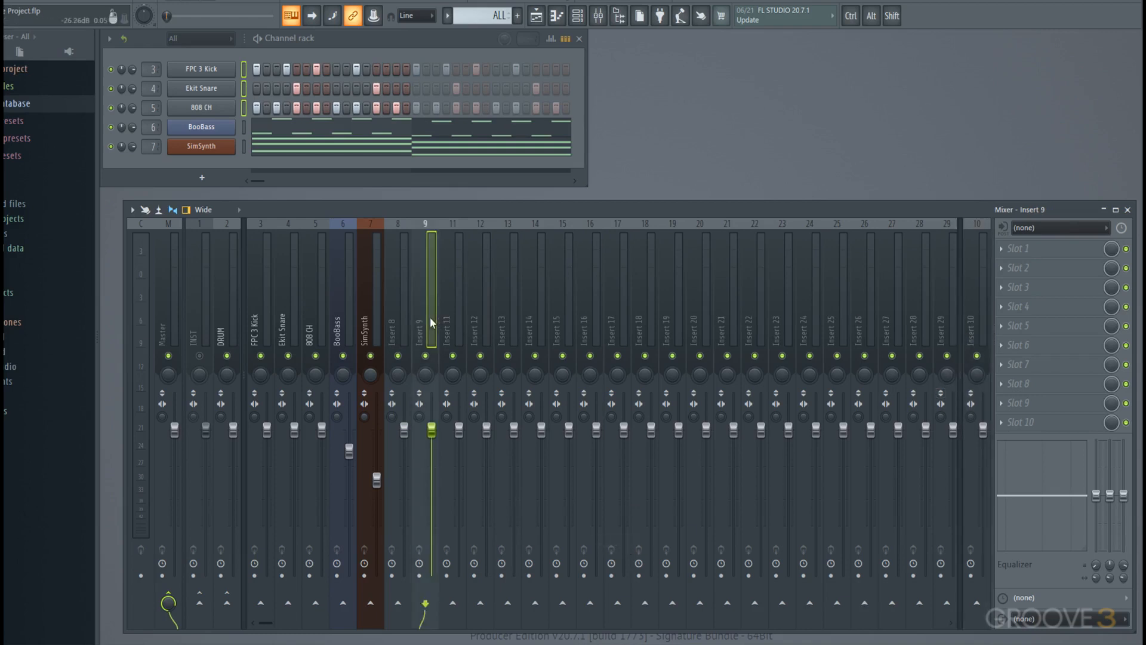
left_click(445, 317)
left_click(430, 321)
left_click(973, 321)
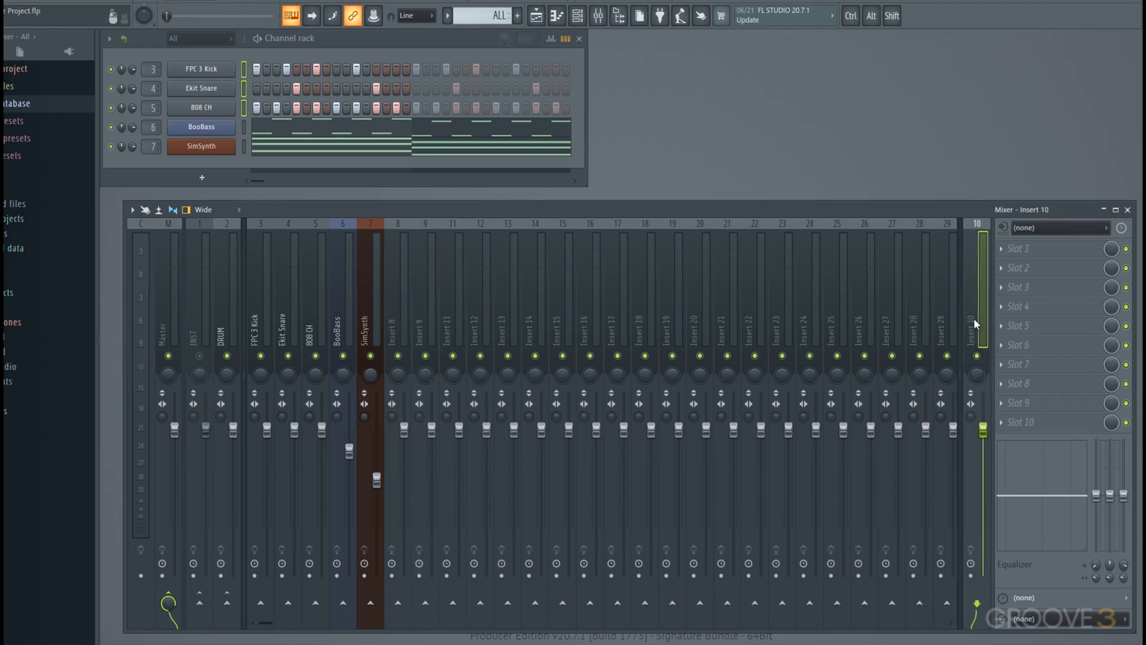
- Shift the right-docked track along to mixer position 20 and dock it back to the Middle section
key("alt+Right")
key("alt+Right")
key("alt+Right")
key("alt+Right")
key("alt+Right")
right_click(989, 342)
mouse_move(1017, 517)
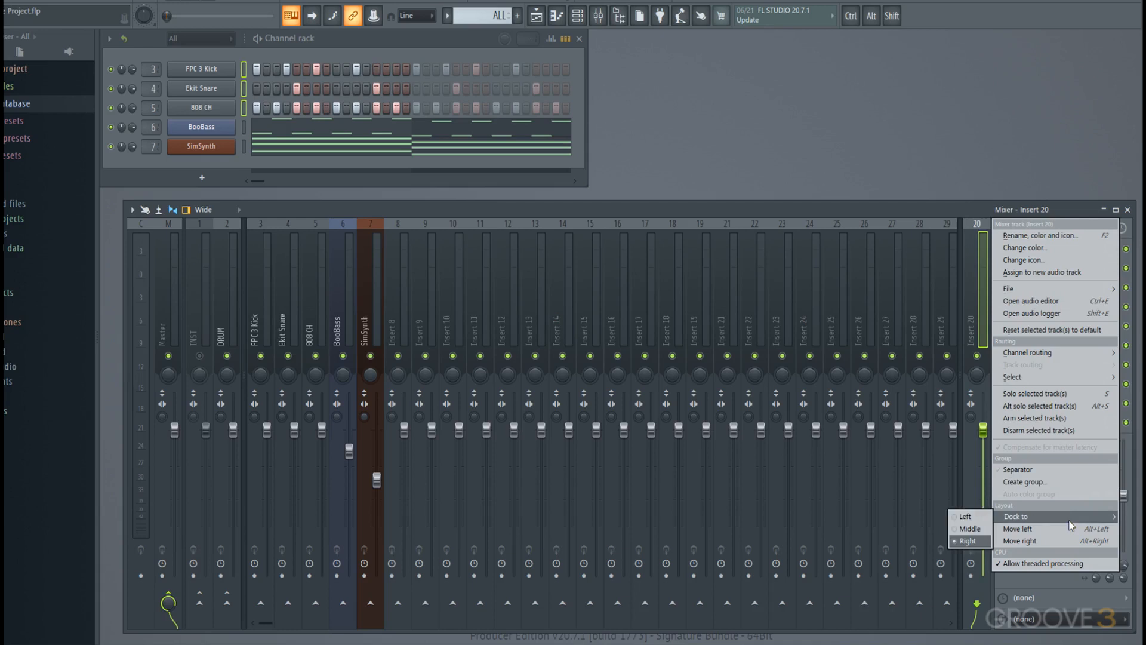
left_click(969, 527)
- Dock the last mixer track, Insert 125, to the Right section
scroll(658, 277, "down", 15)
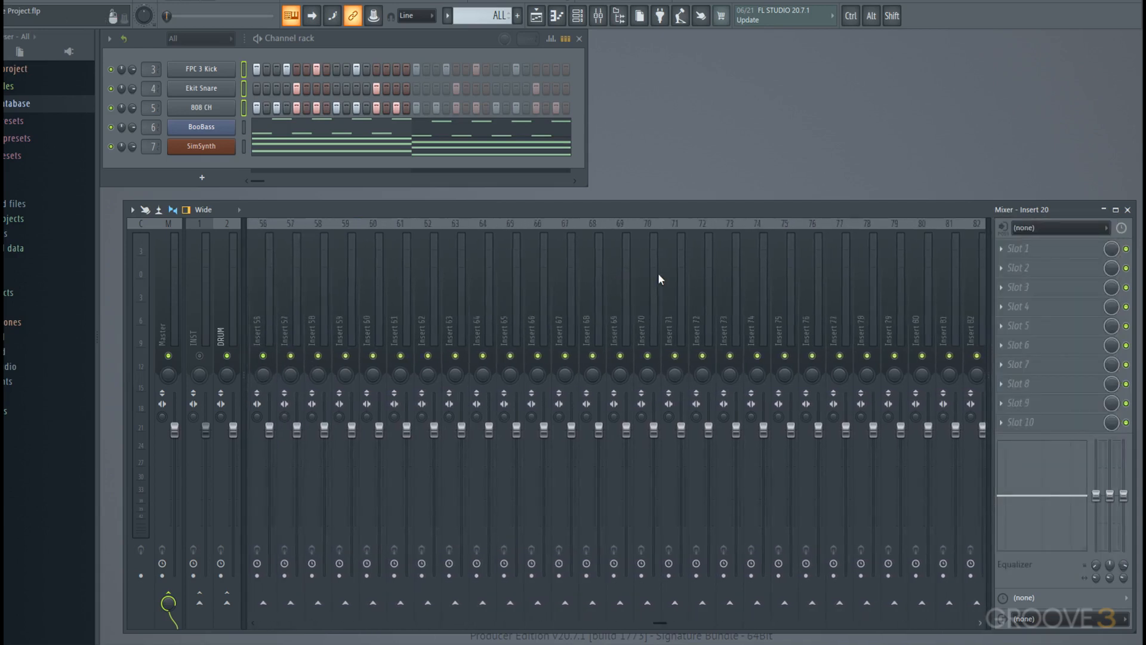
scroll(658, 274, "down", 4)
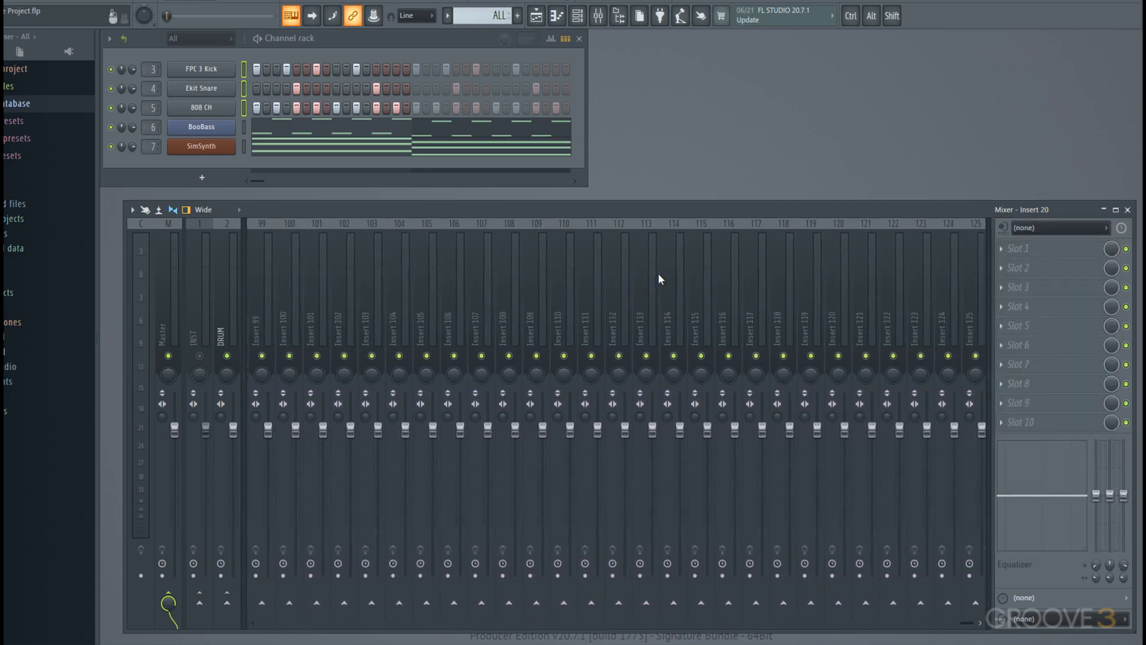
left_click(977, 304)
right_click(976, 305)
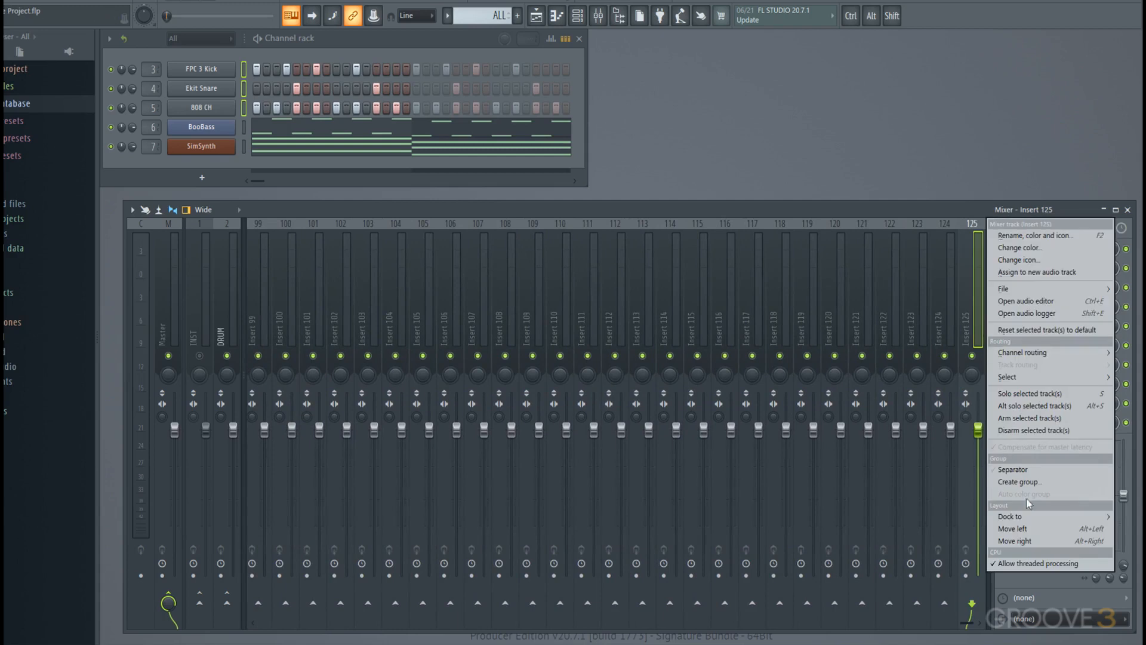
mouse_move(1061, 524)
left_click(970, 540)
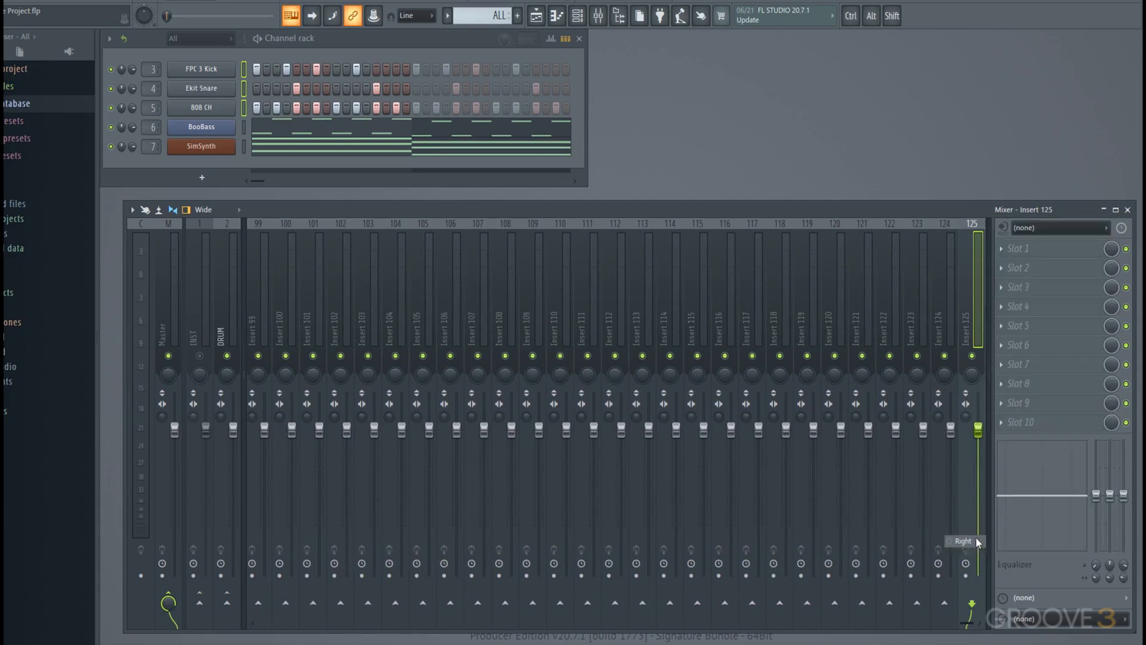
scroll(929, 242, "up", 19)
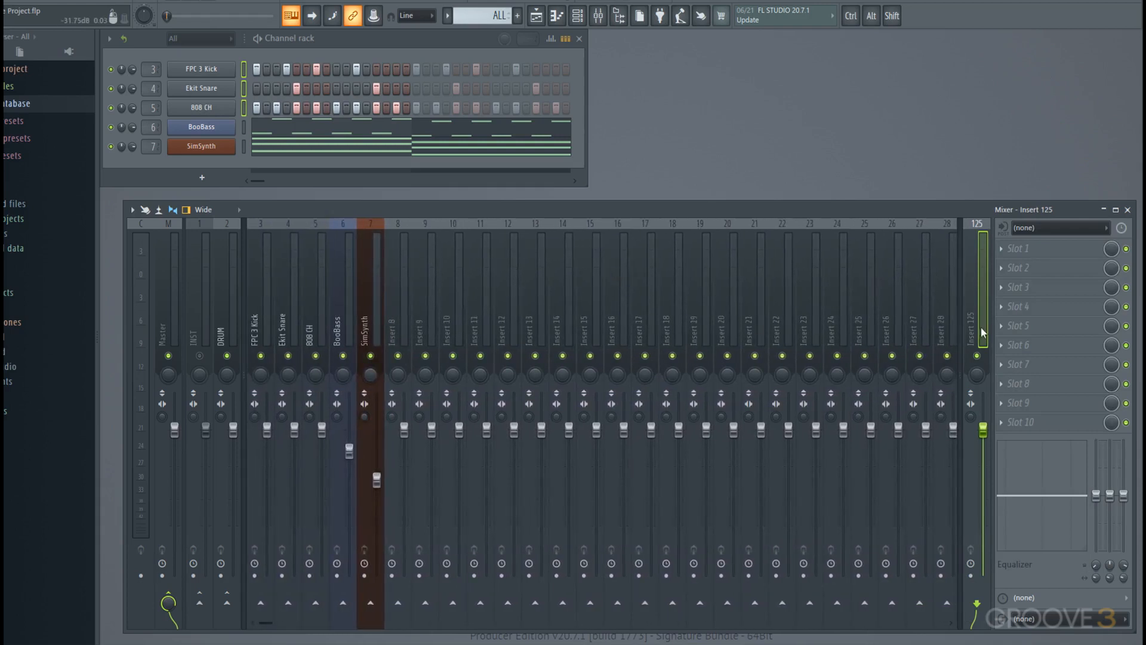
- Rename the right-docked mixer track Insert 125 as Send
key("F2")
type("Send")
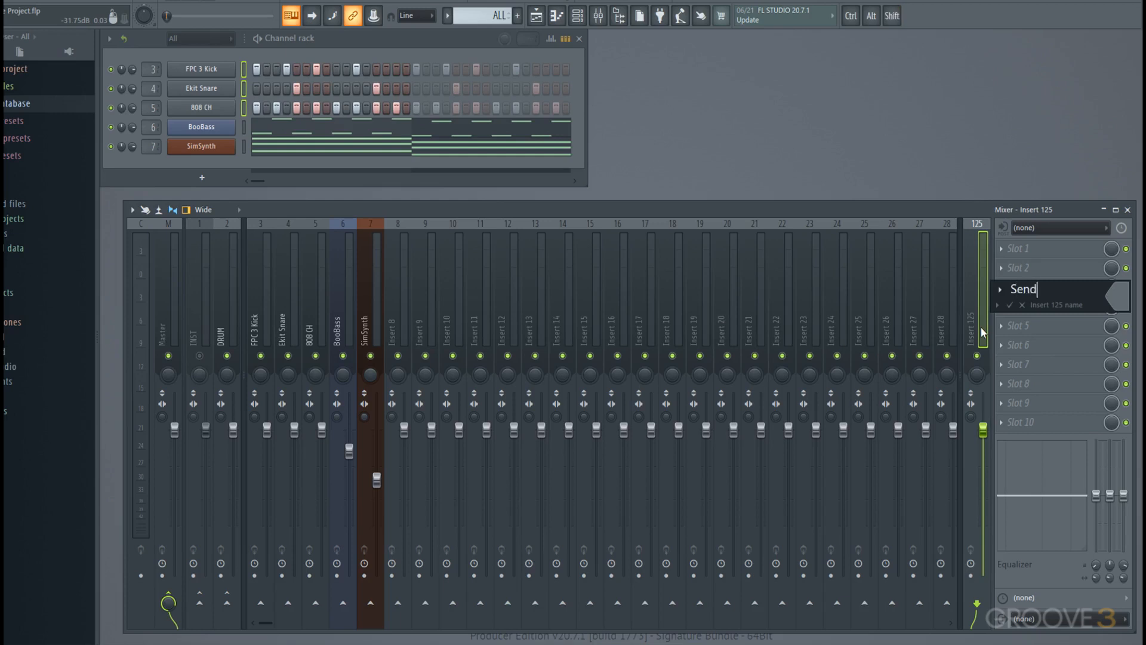
key("Return")
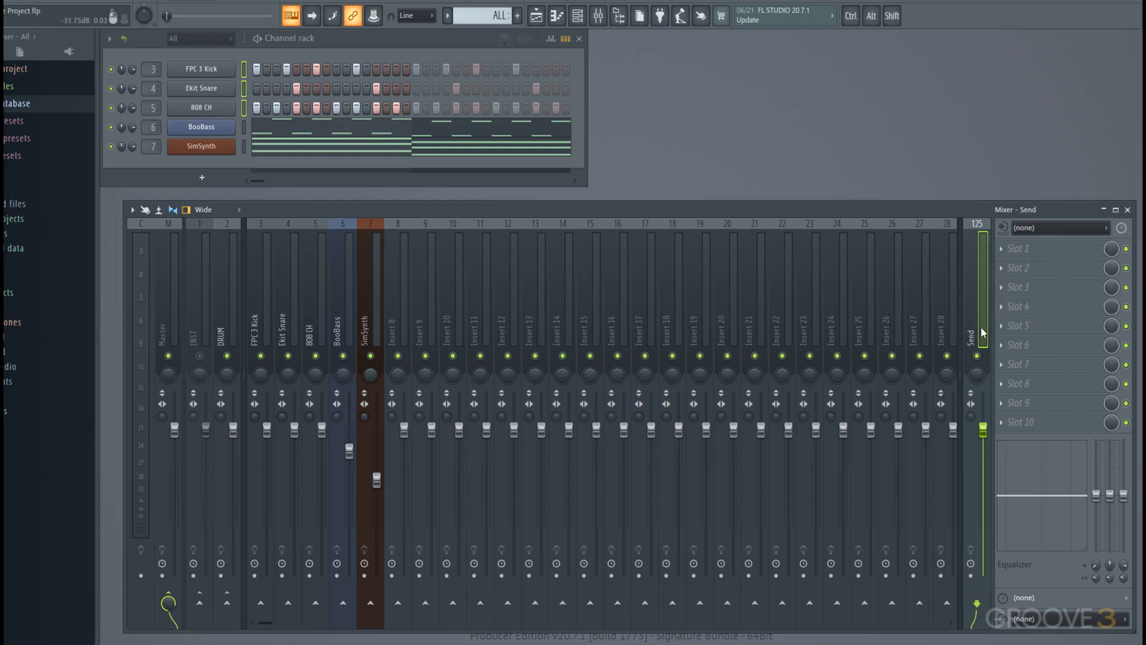
- Load Fruity Reeverb 2 into Slot 1 of the Send track and lower its dry level all the way
left_click(1054, 249)
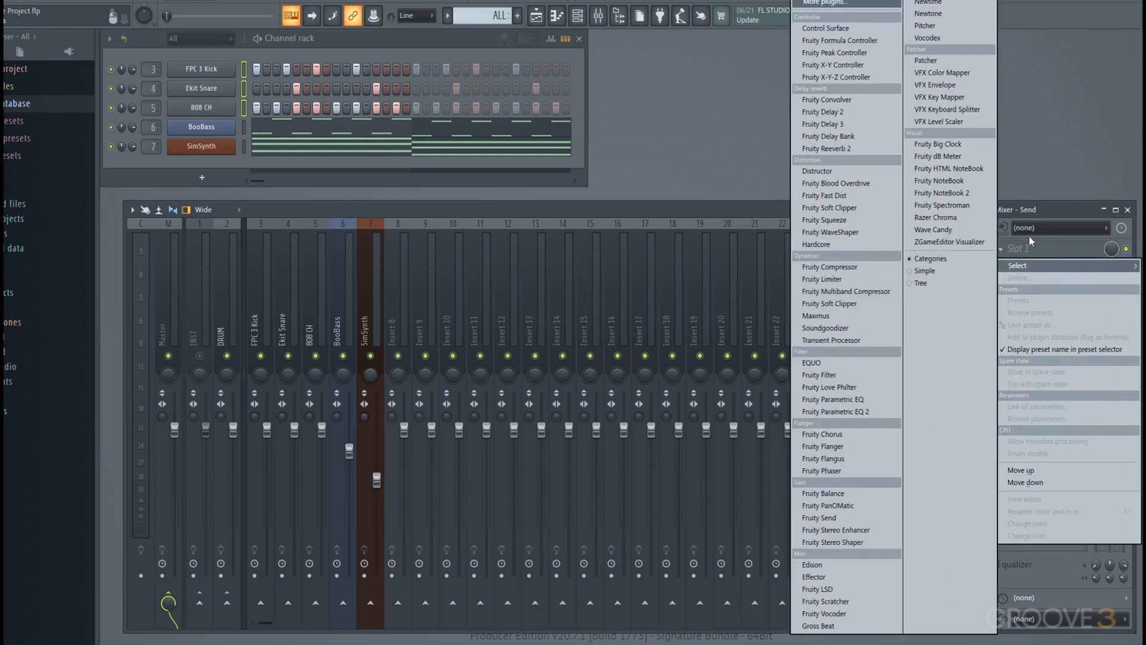
left_click(862, 148)
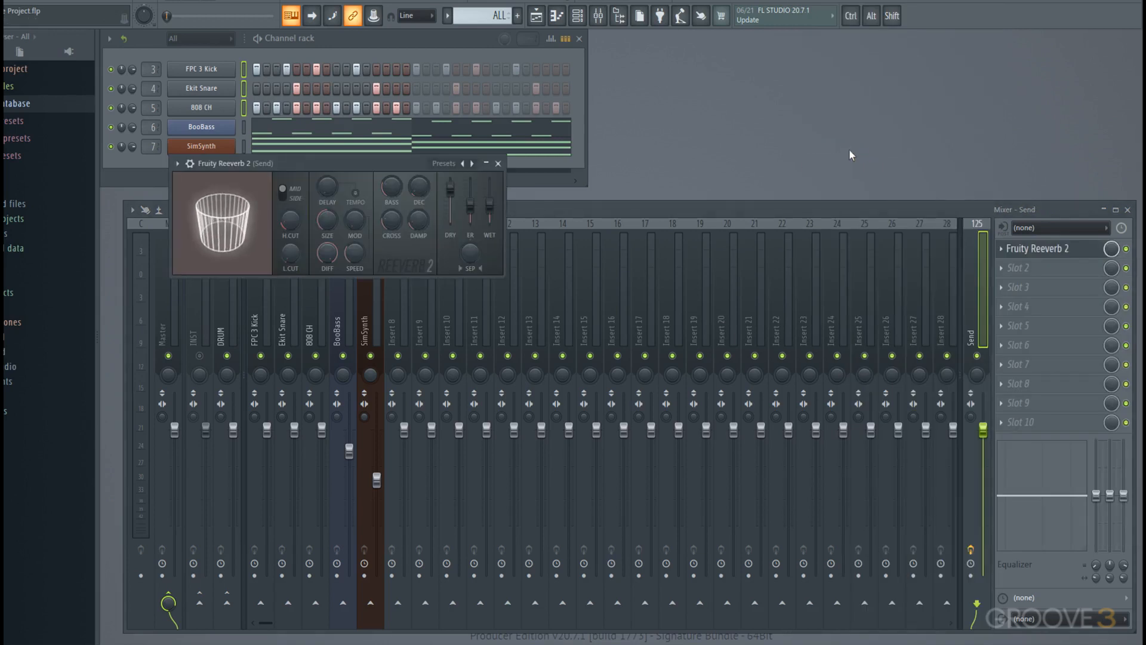
left_click_drag(450, 189, 451, 222)
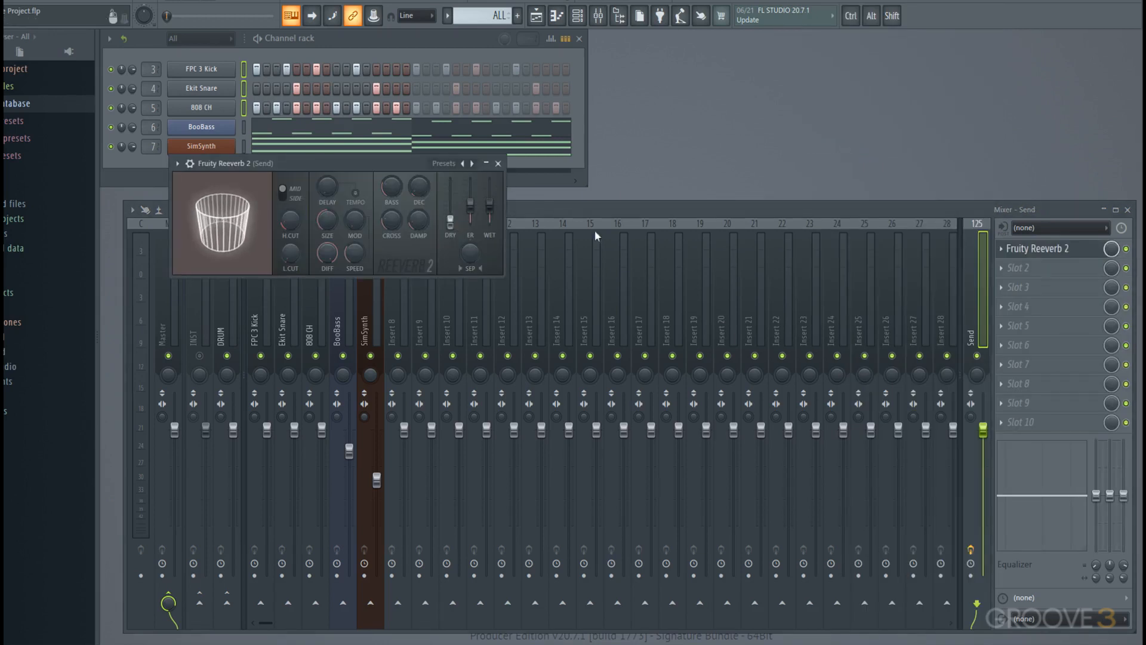
- Route the FPC 3 Kick track to the Send track as well, and lower the Send fader during playback
left_click(617, 216)
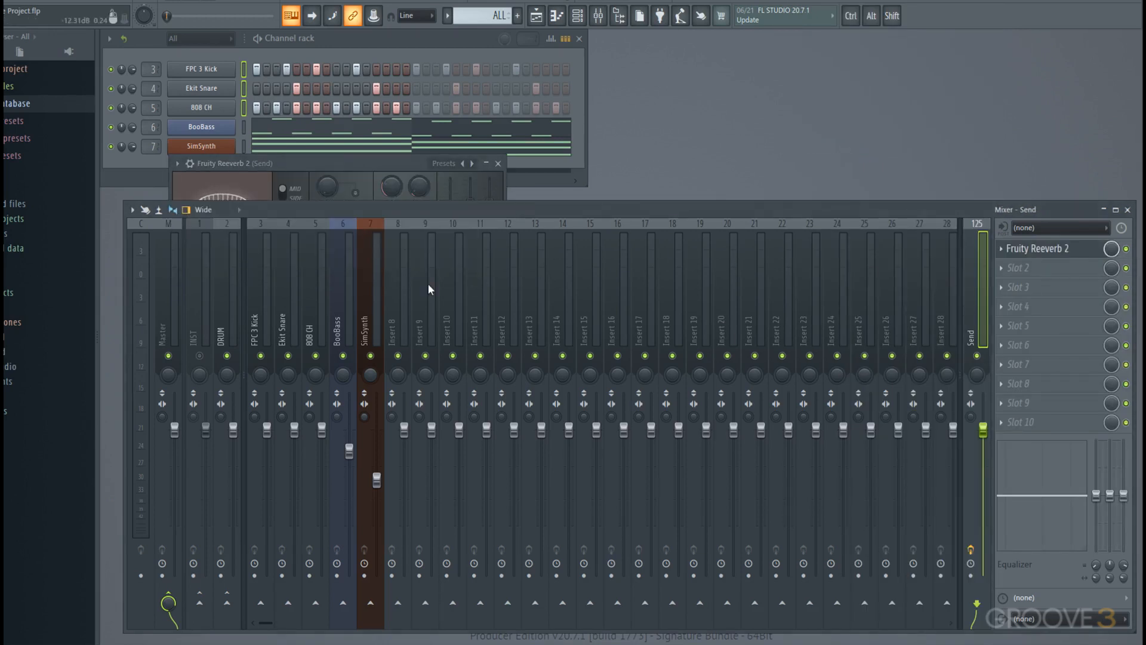
left_click(263, 332)
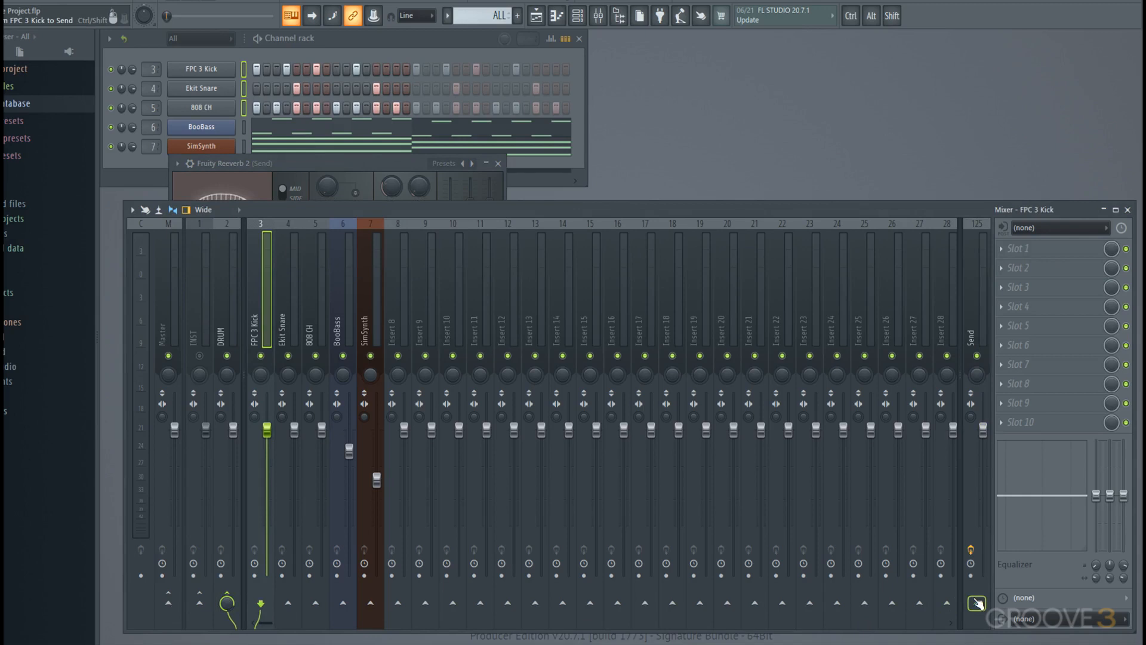
left_click(977, 603)
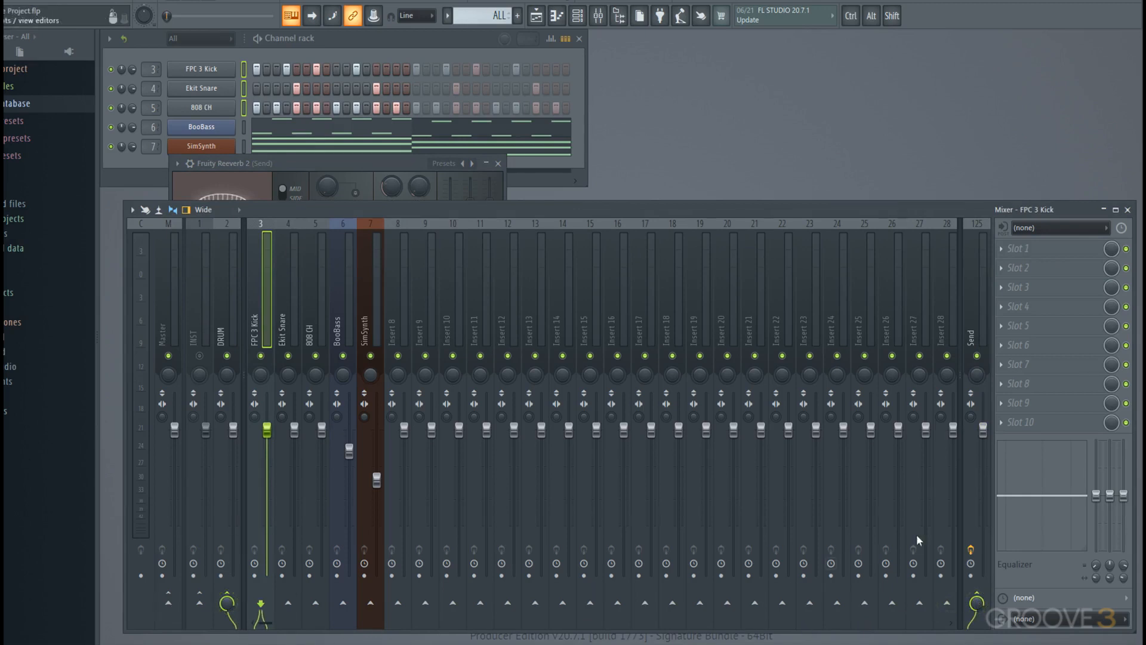
key("space")
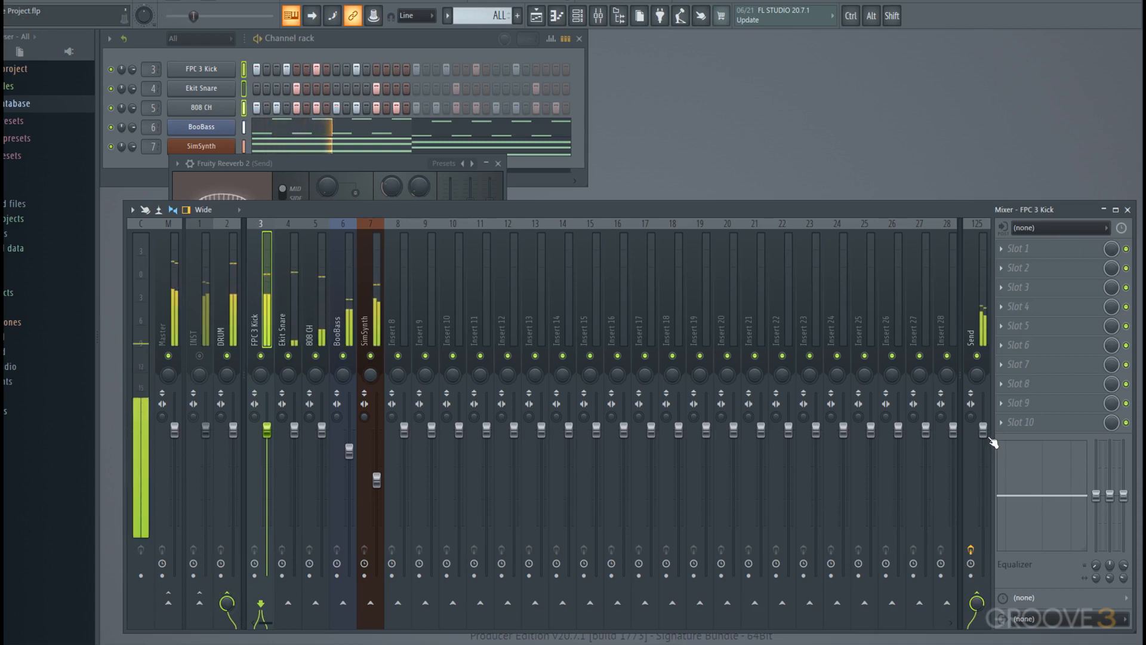
left_click_drag(983, 428, 983, 462)
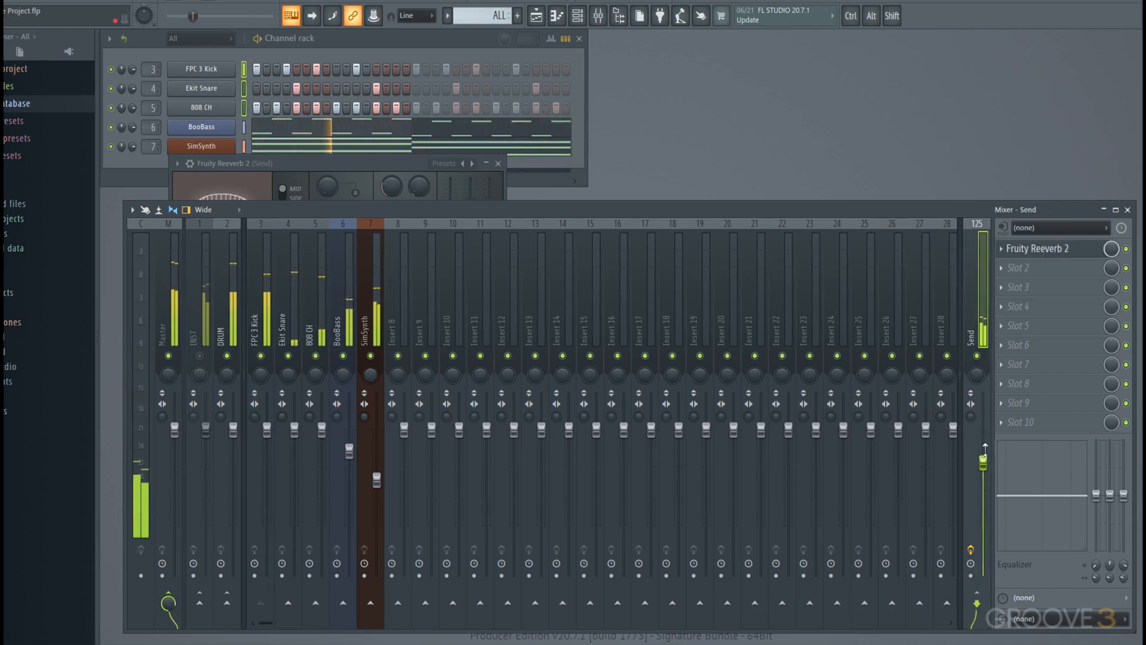
- Route the Ekit Snare track to the Send track as well and stop playback
left_click(262, 341)
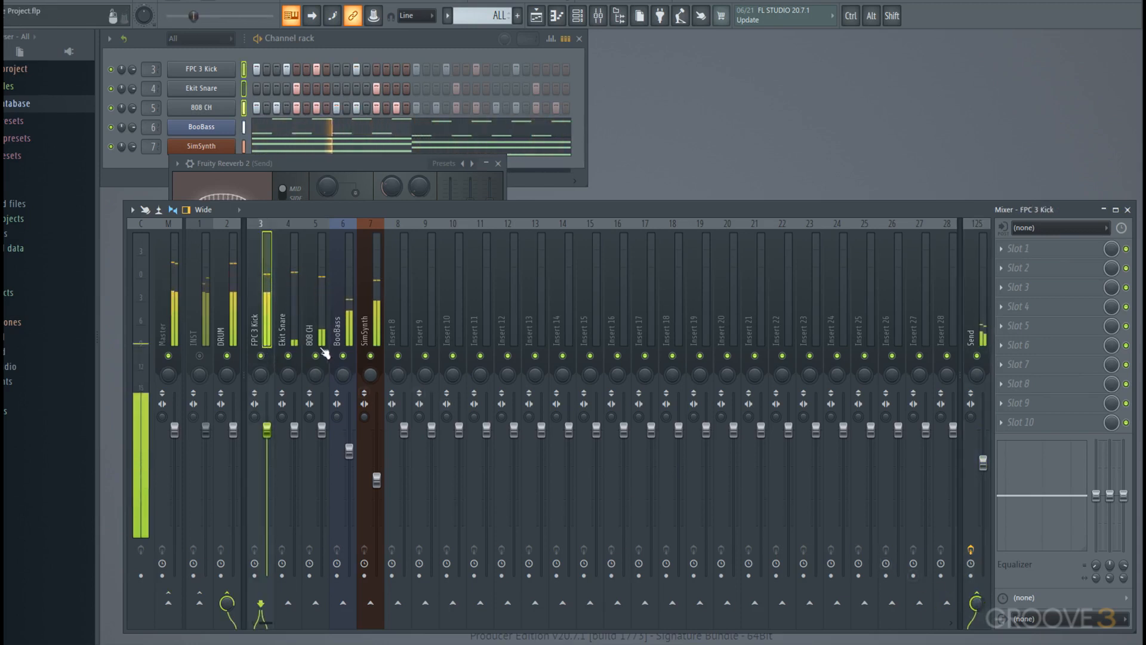
left_click(294, 340)
left_click(977, 602)
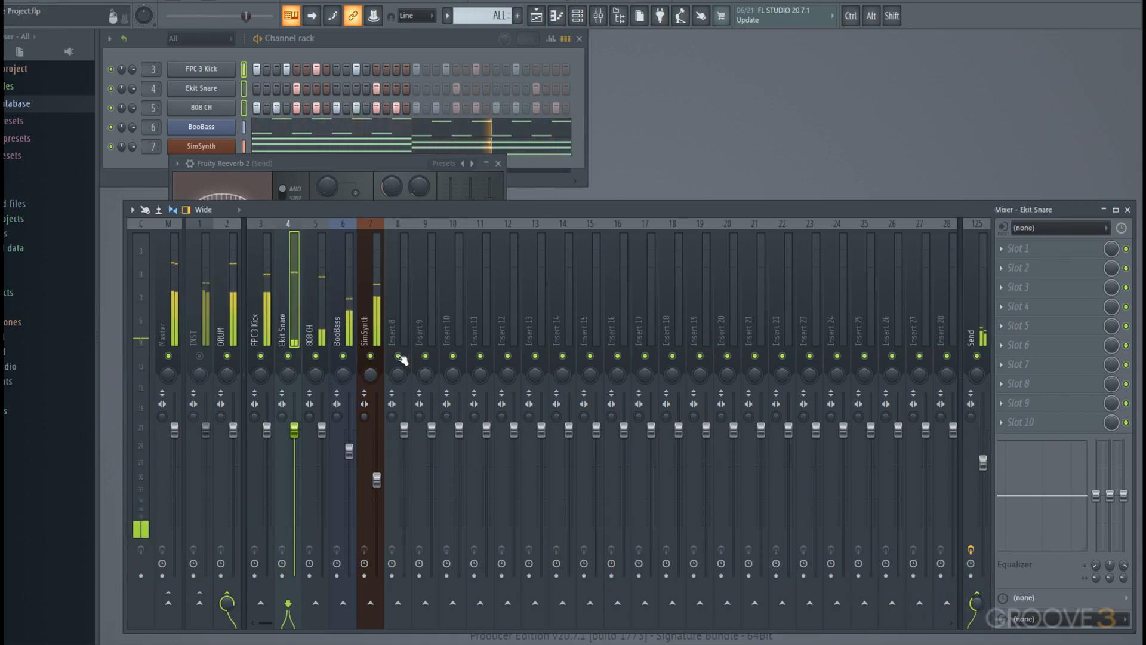
key("space")
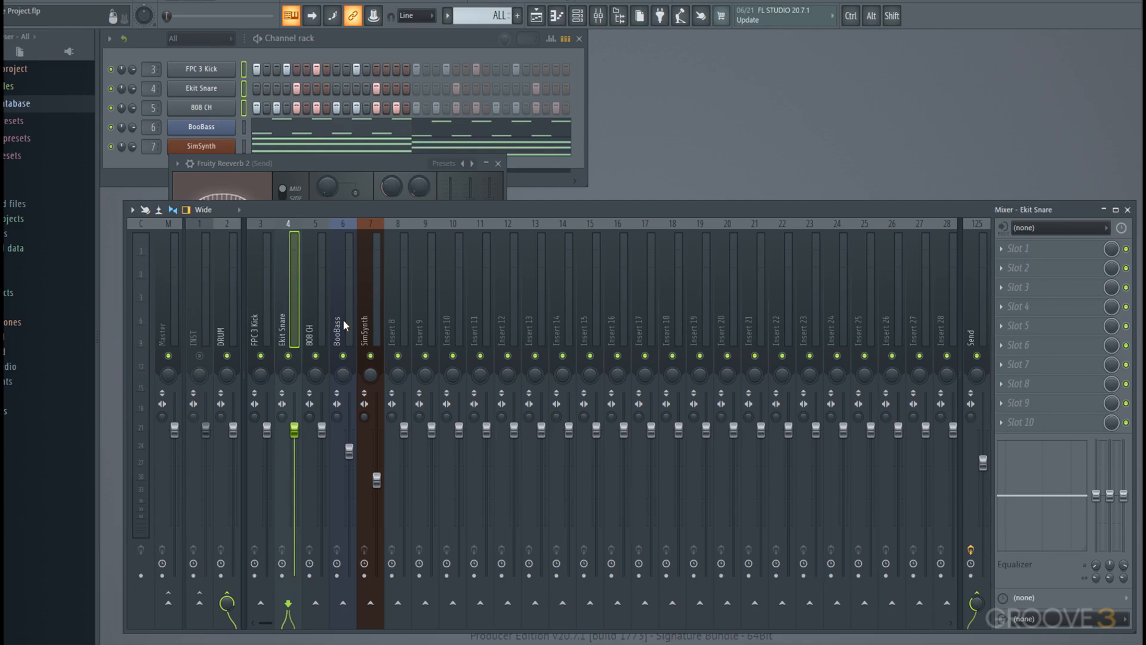
- Sidechain the FPC 3 Kick track to the BooBass track
left_click(254, 319)
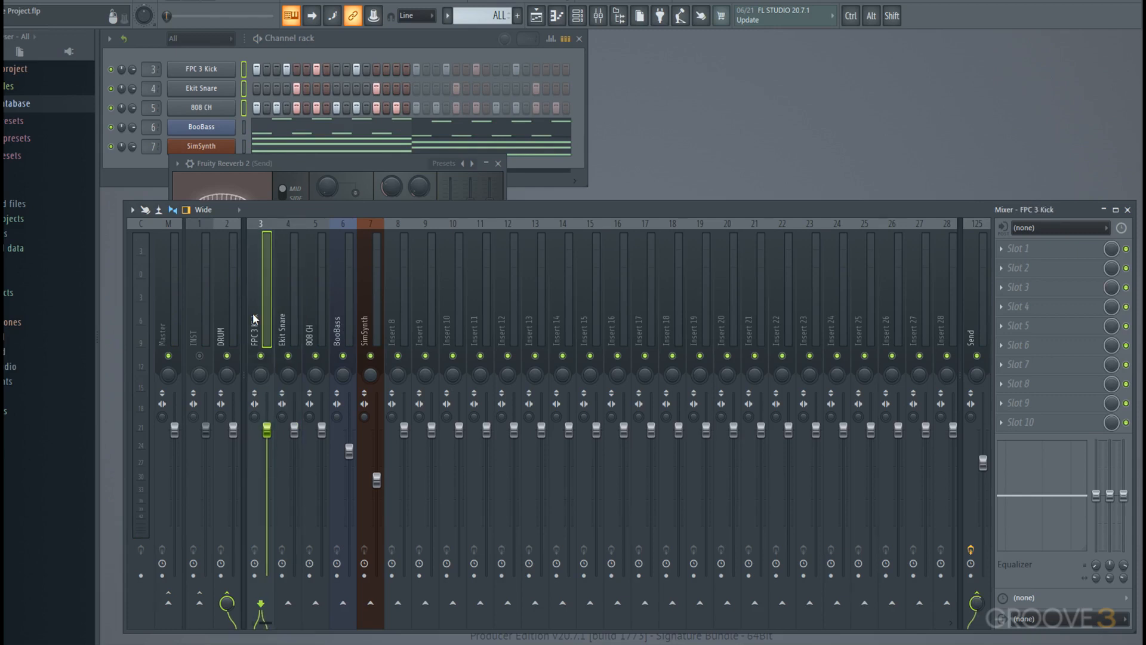
right_click(346, 604)
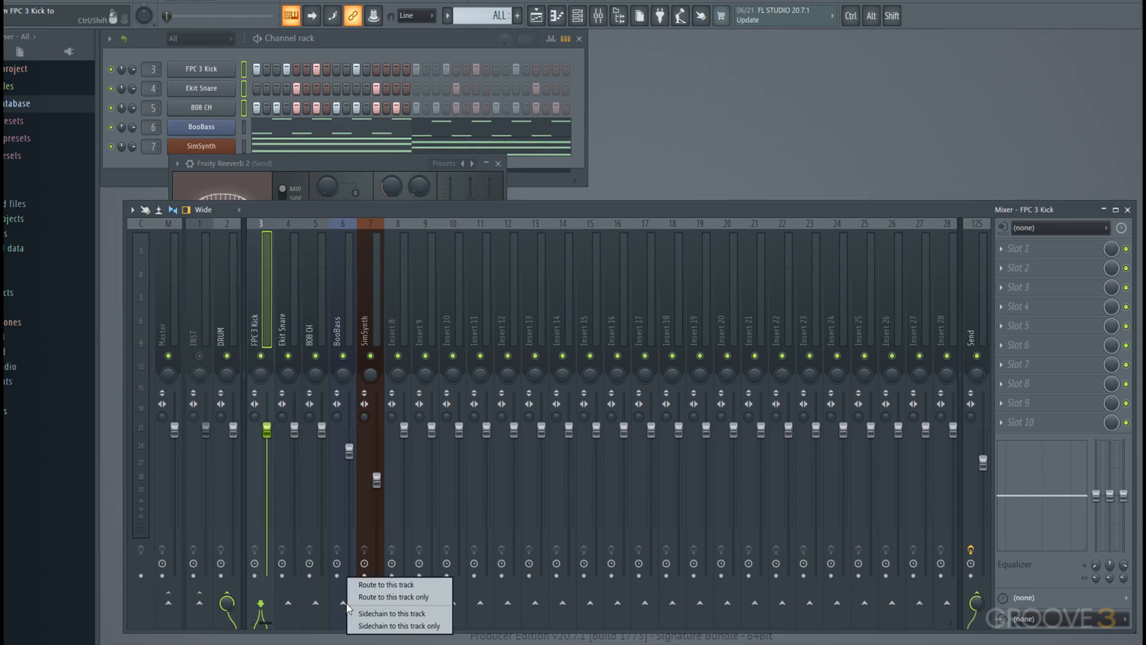
left_click(381, 612)
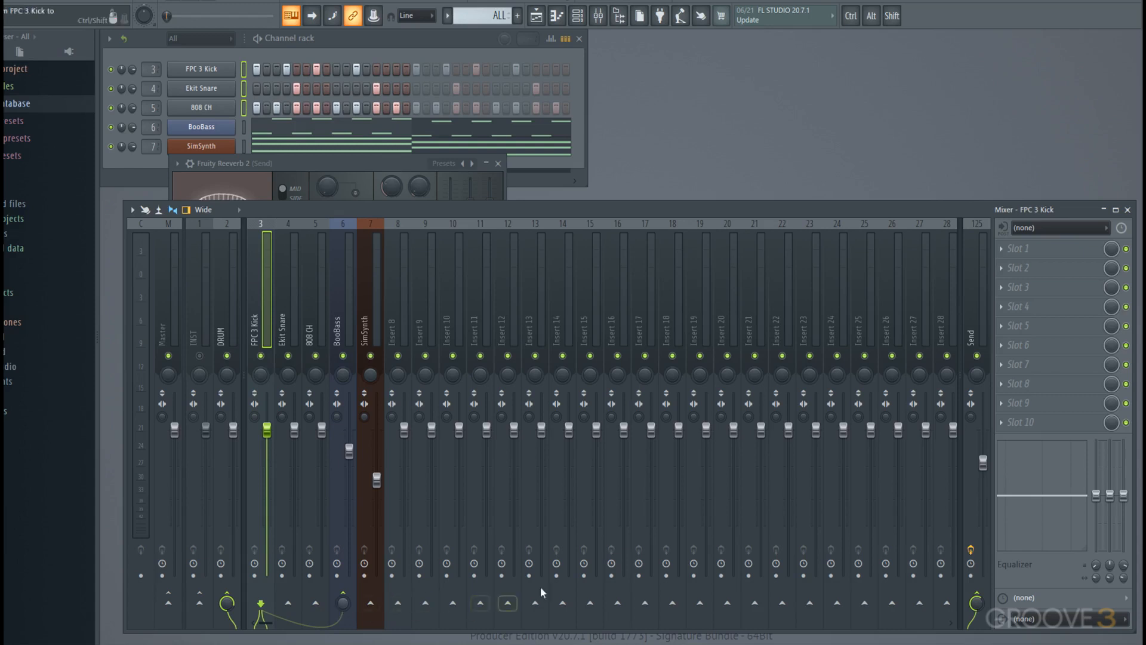
- Load Fruity Limiter into Slot 4 of the BooBass track and set it to COMP mode with sidechain input 1
left_click(343, 334)
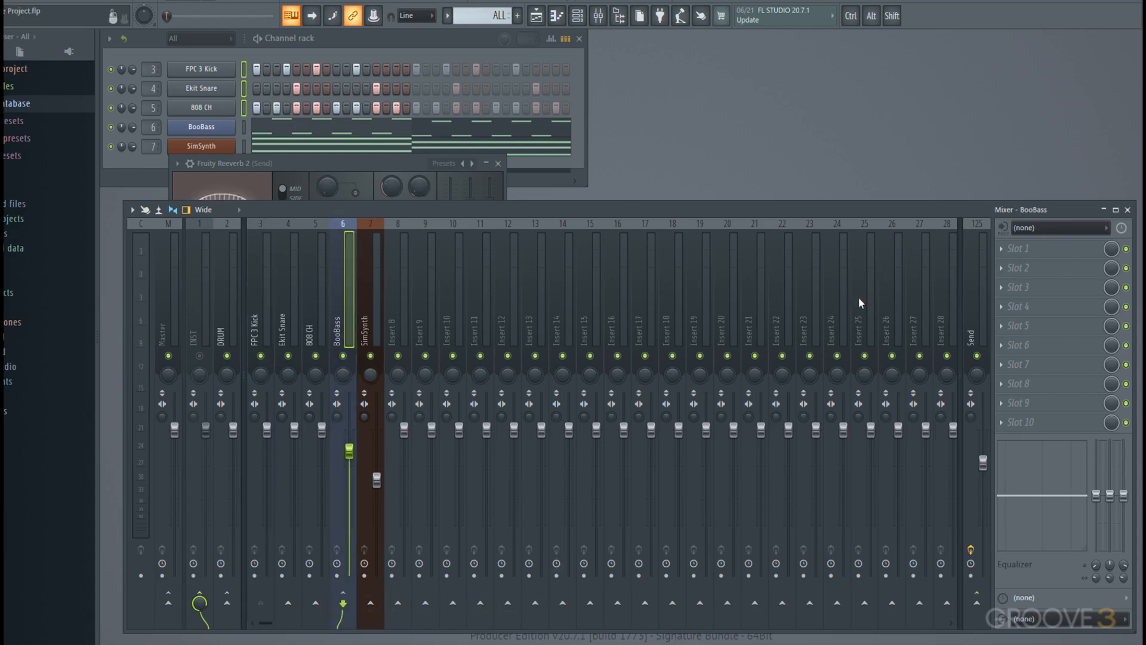
left_click(1044, 306)
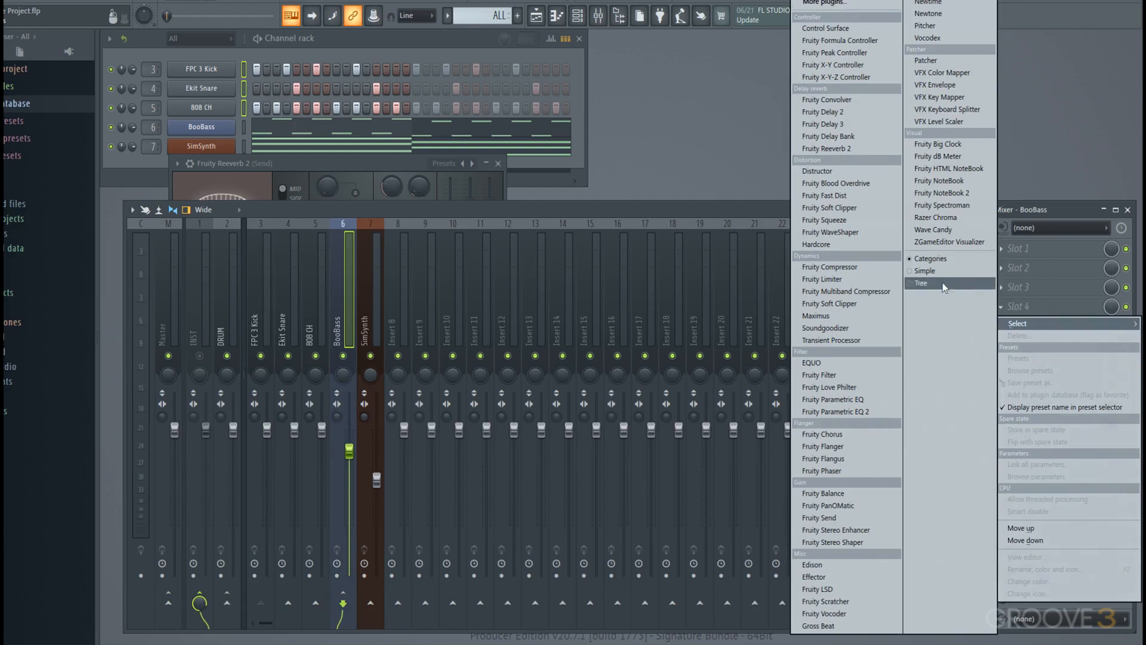
left_click(860, 278)
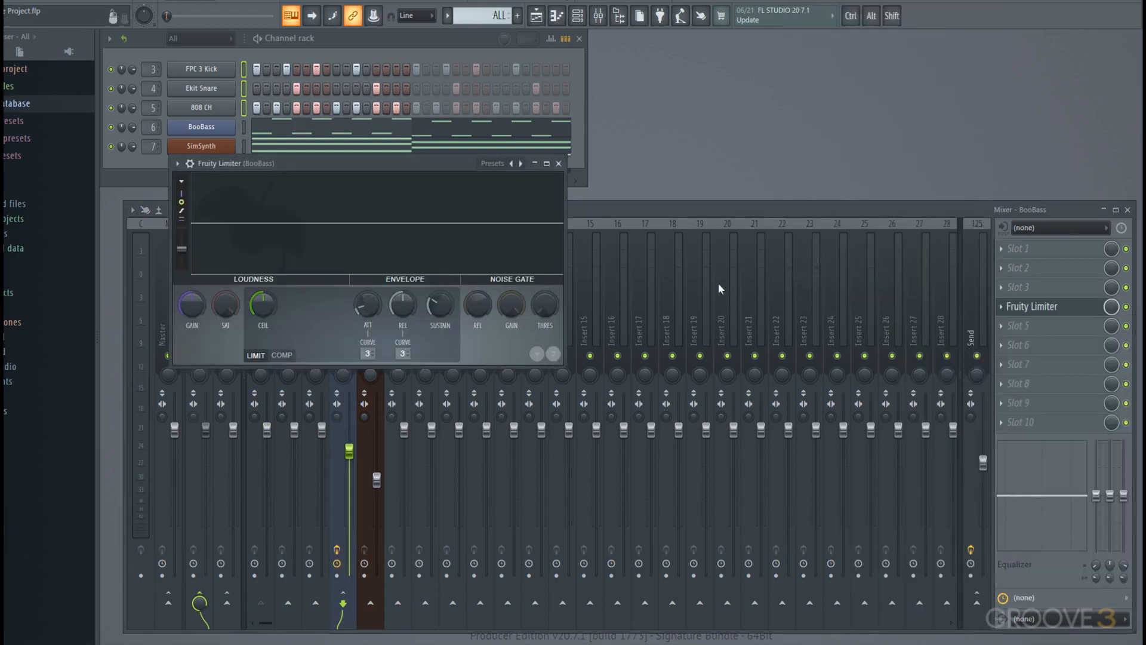
left_click(282, 356)
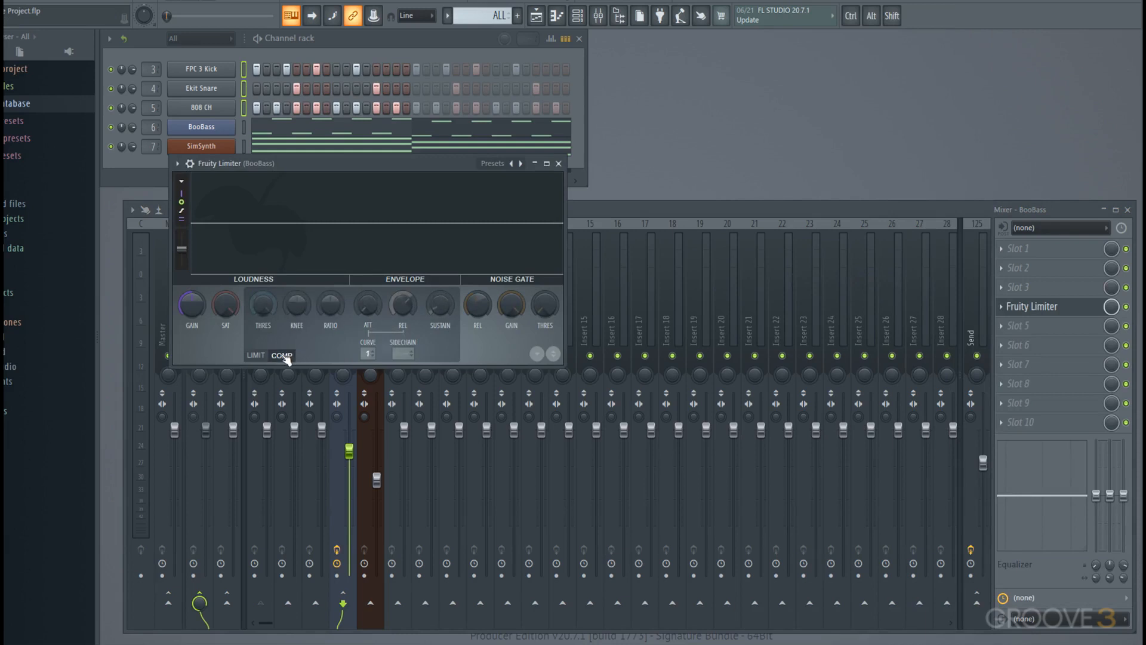
left_click(406, 354)
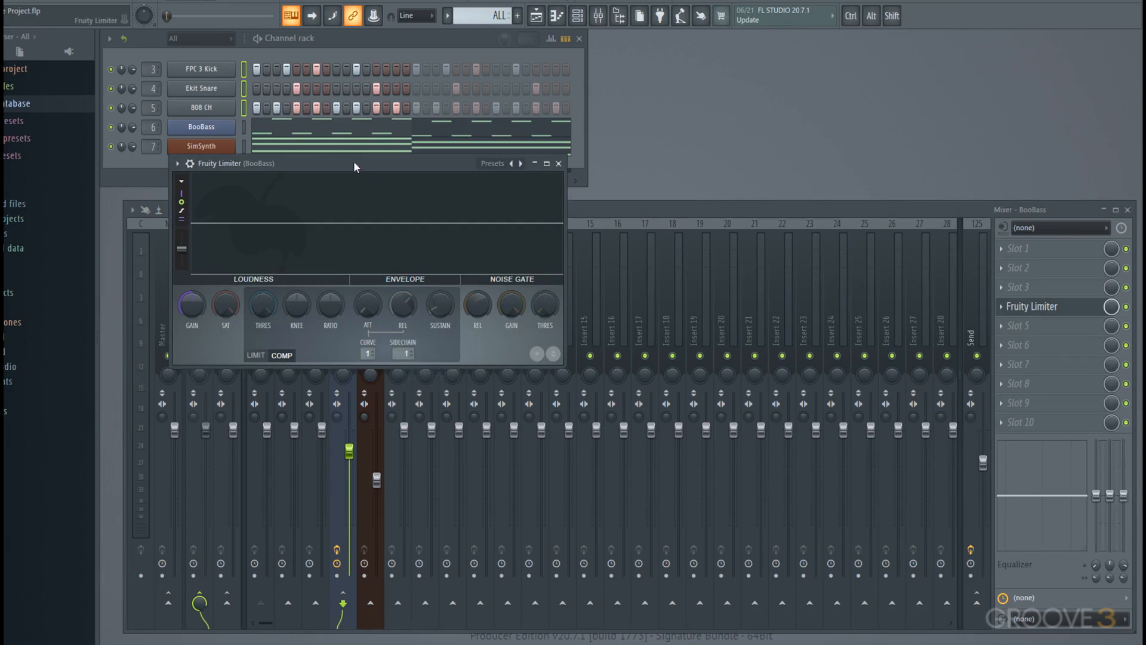
- Move the Fruity Limiter window clear of the first mixer tracks, unmute the INST bus and start playback
left_click_drag(353, 160, 676, 138)
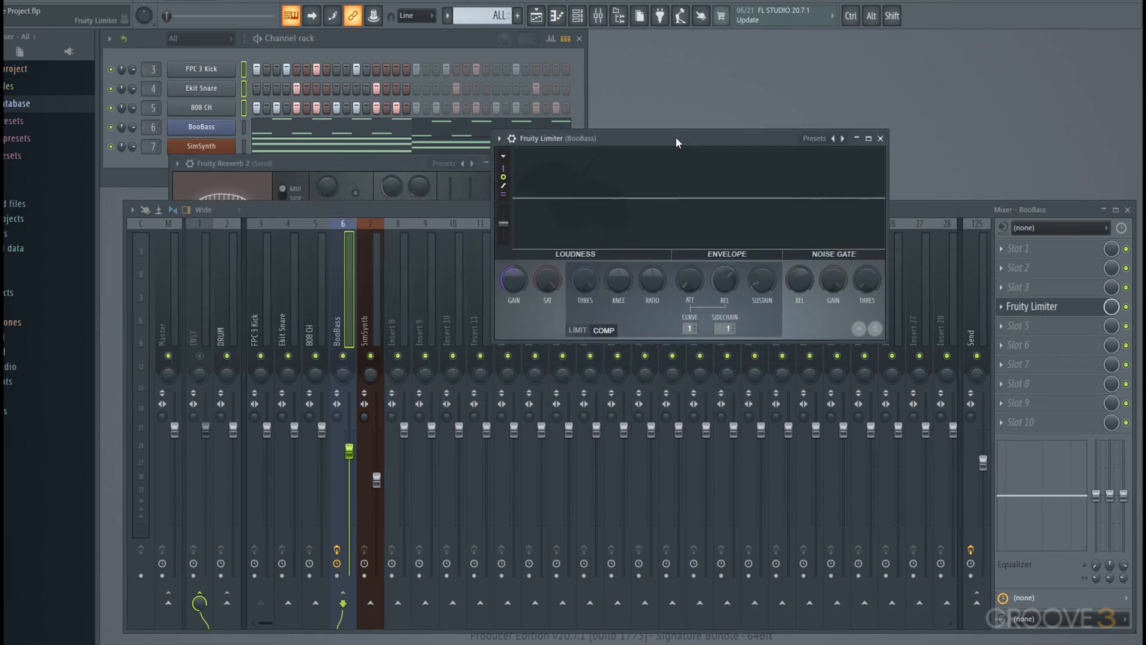
left_click(199, 355)
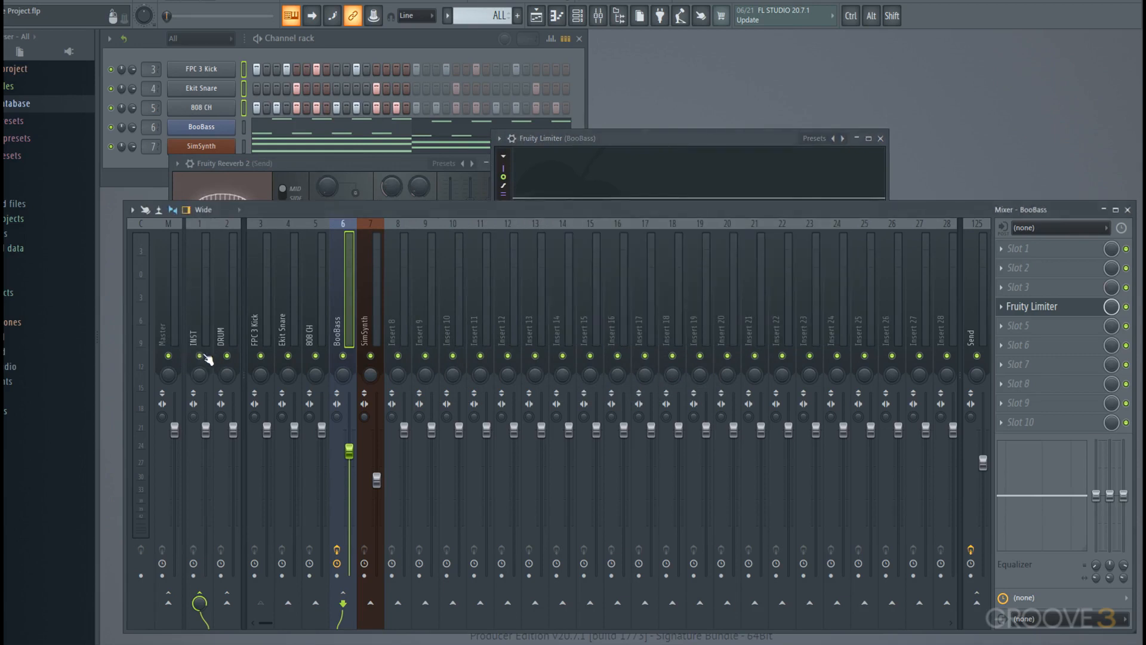
left_click(724, 167)
key("space")
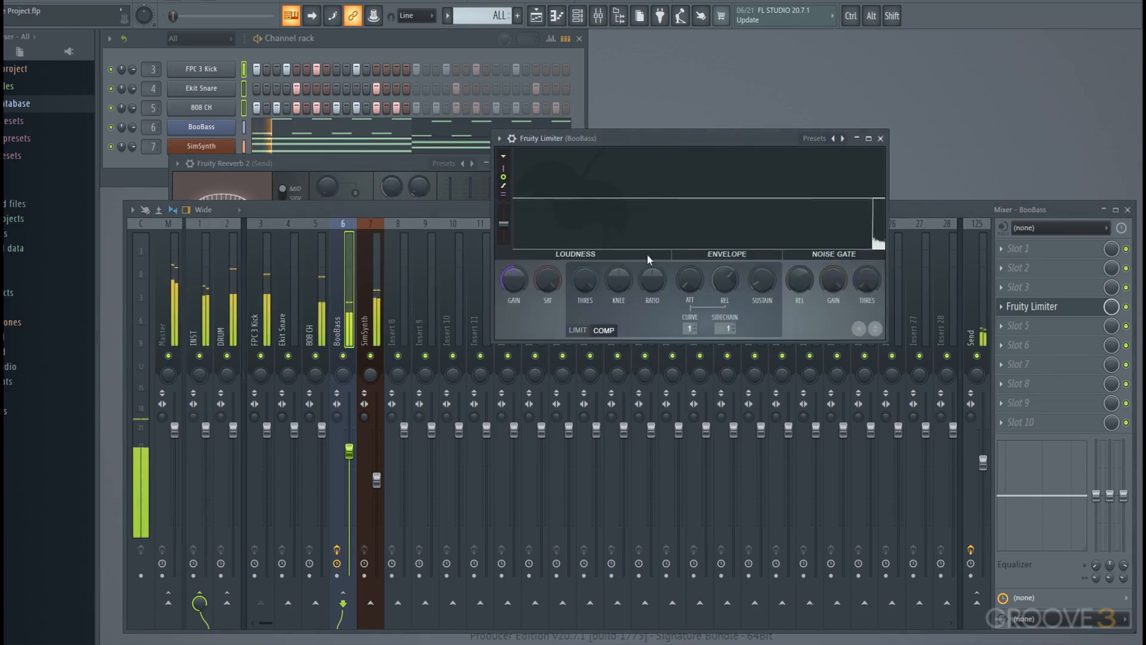
- Lower the limiter's compressor threshold and raise its ratio, stopping playback and closing the plugin windows when done
left_click_drag(585, 279, 585, 331)
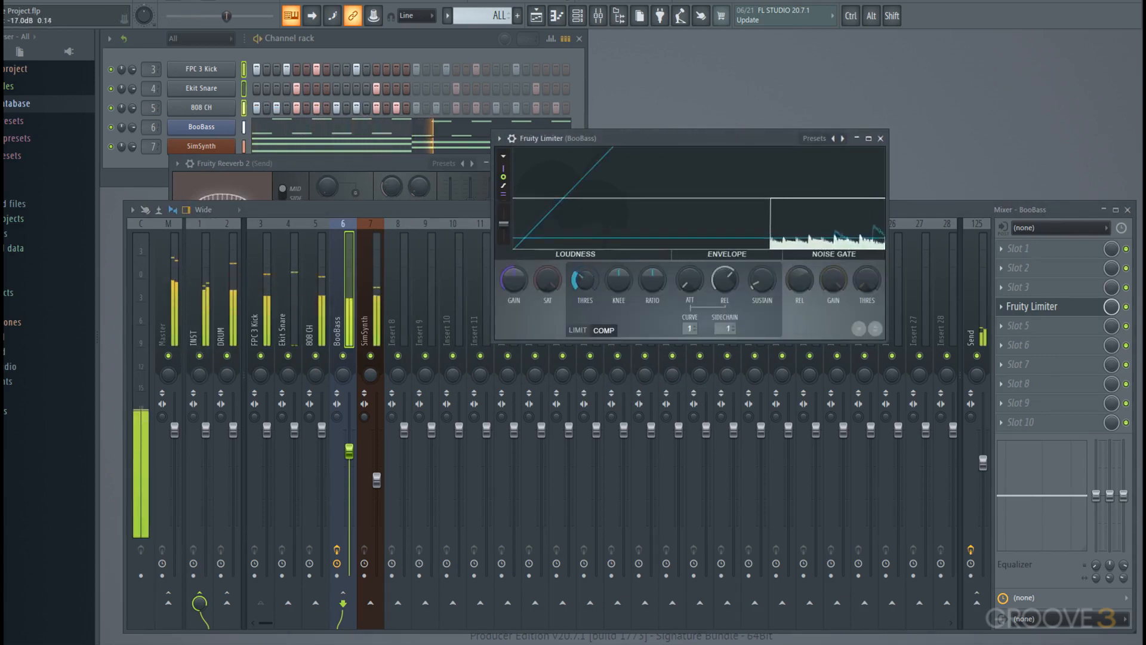
left_click_drag(651, 285, 651, 268)
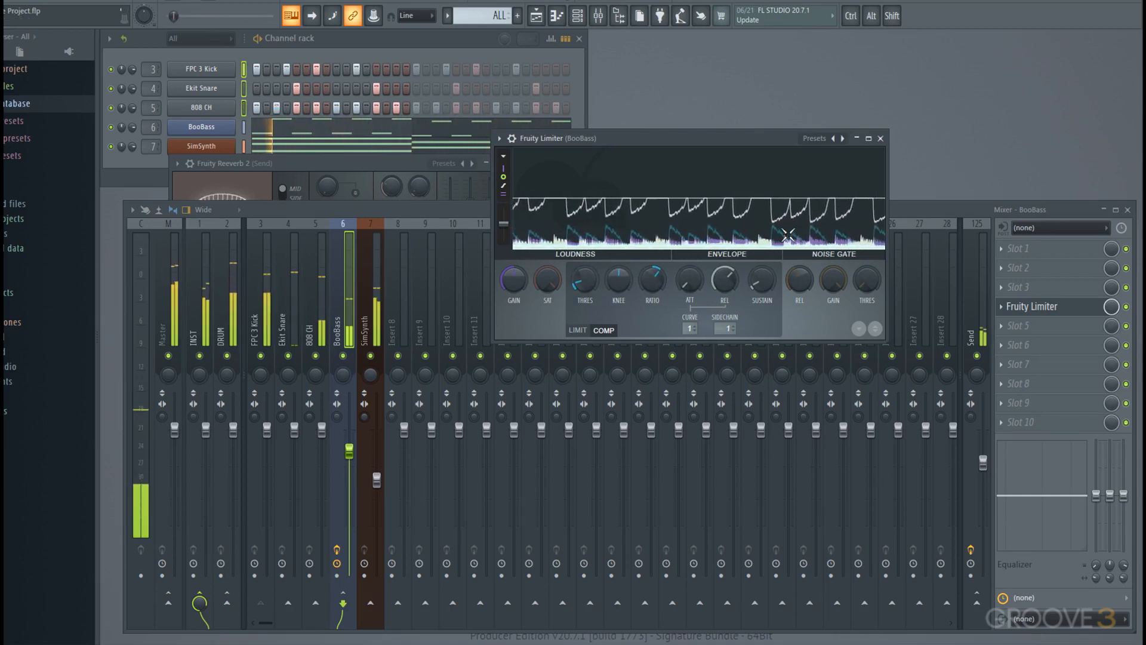
key("space")
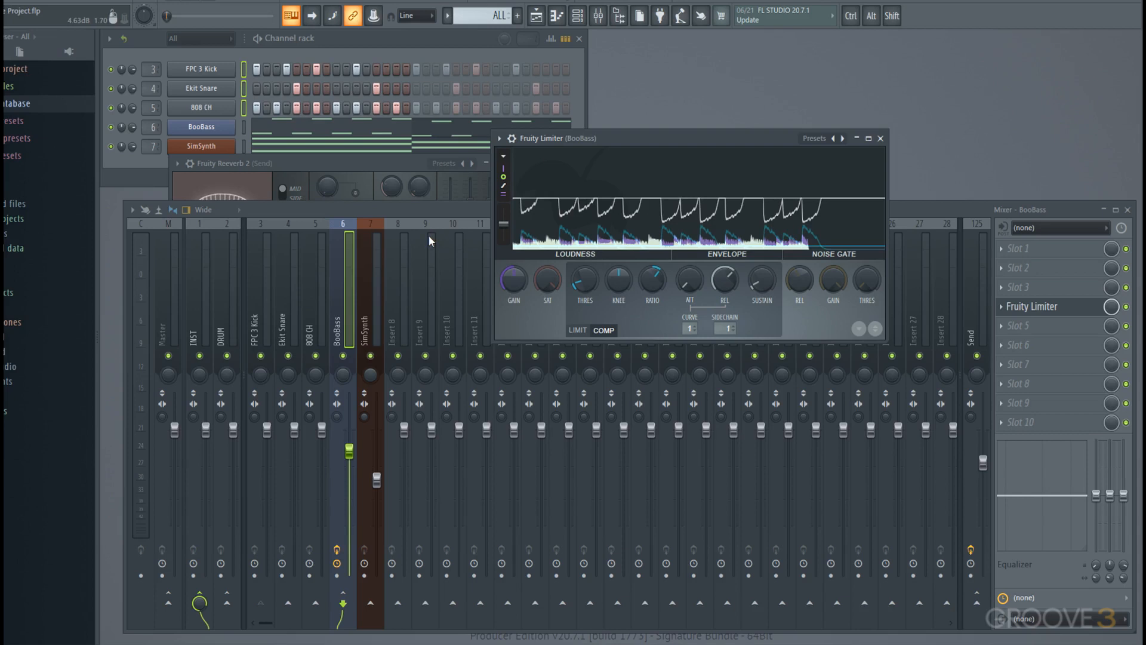
key("alt+F12")
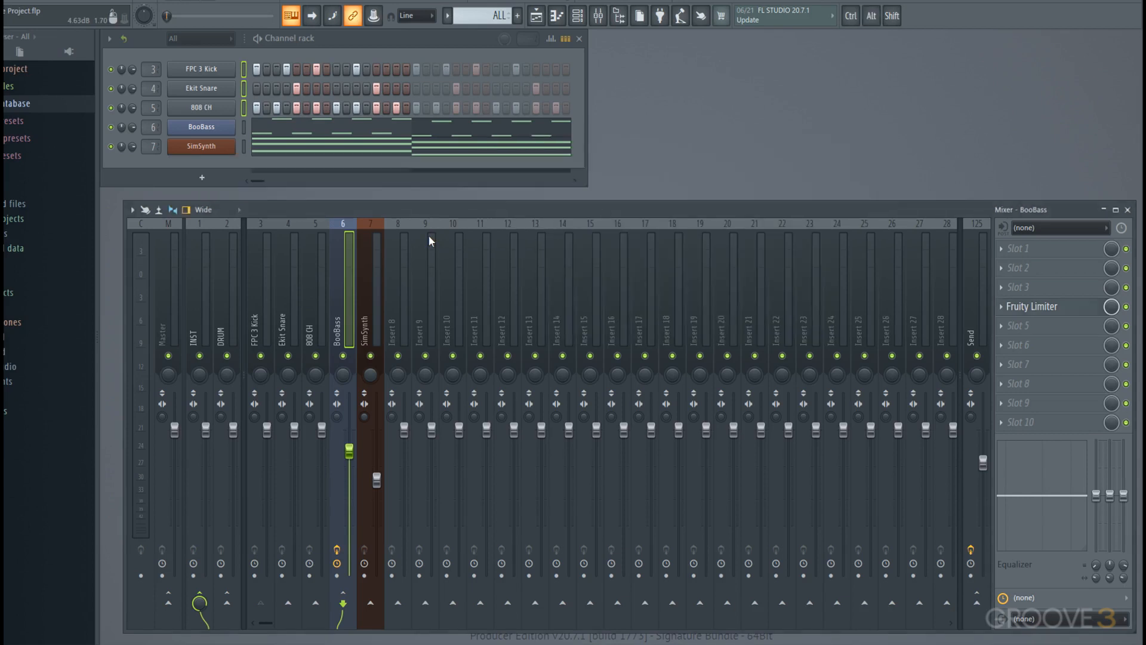
- Browse the effect plugins available for Slot 4 of the SimSynth track
left_click(367, 296)
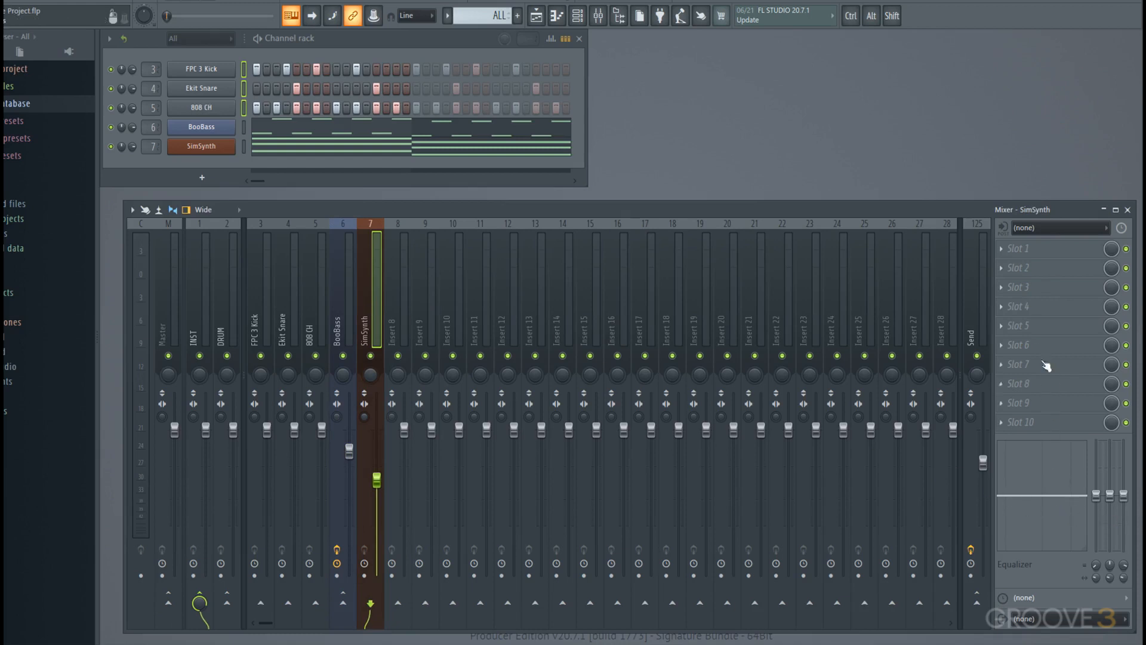
left_click(1027, 309)
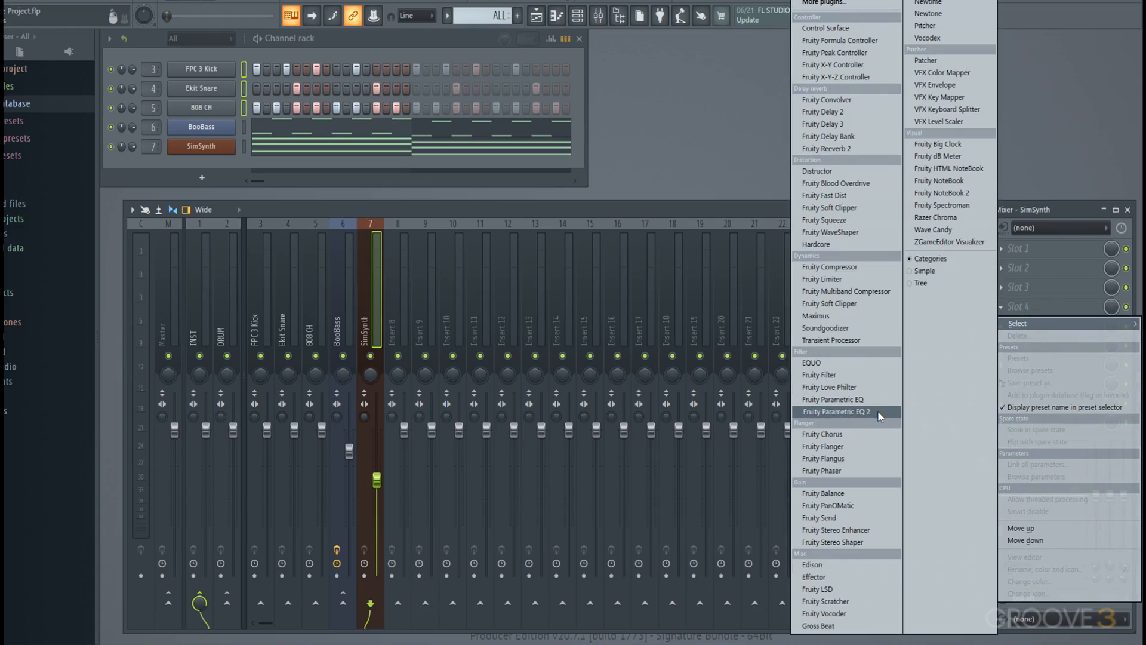
left_click(1073, 200)
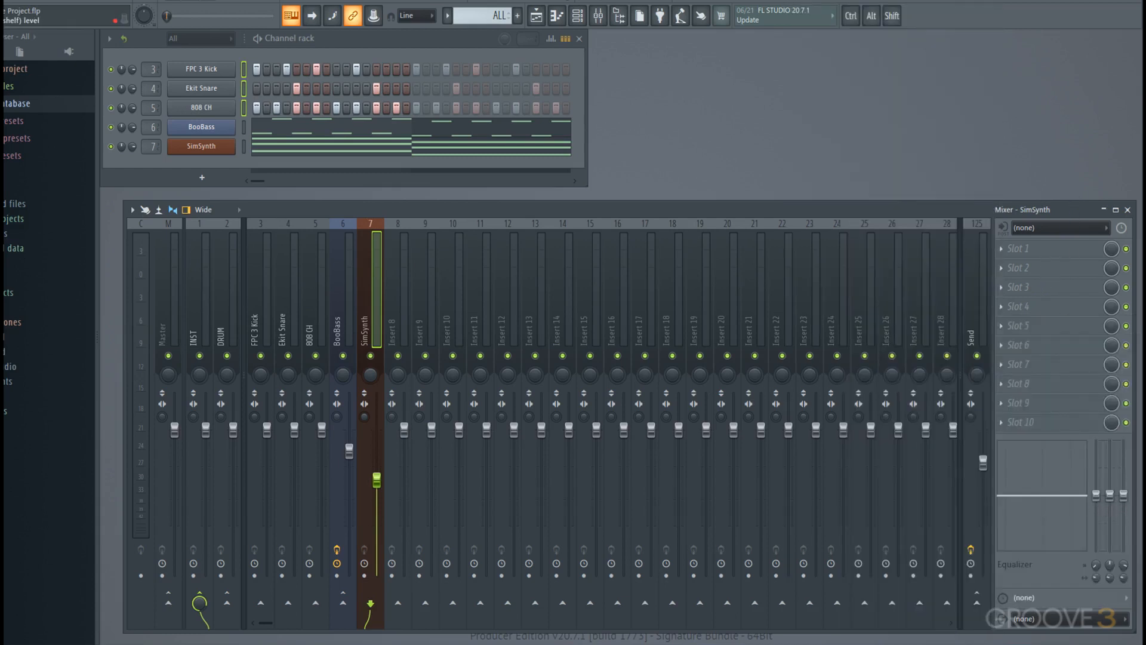
- Try lowering the low-shelf level in the SimSynth track's equalizer and reset it
left_click_drag(1096, 496, 1098, 527)
right_click(1100, 528)
left_click(1112, 456)
- Preview the mixer in the Compact 2 layout and return it to the Wide layout
left_click(186, 212)
left_click(187, 212)
left_click(238, 211)
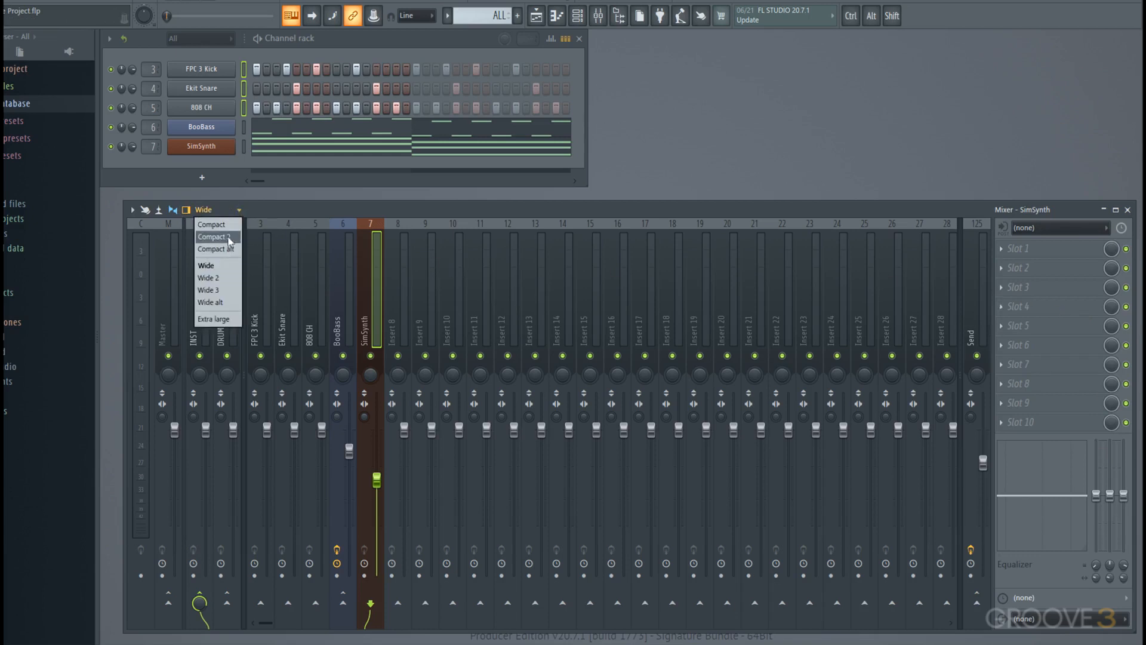
left_click(222, 236)
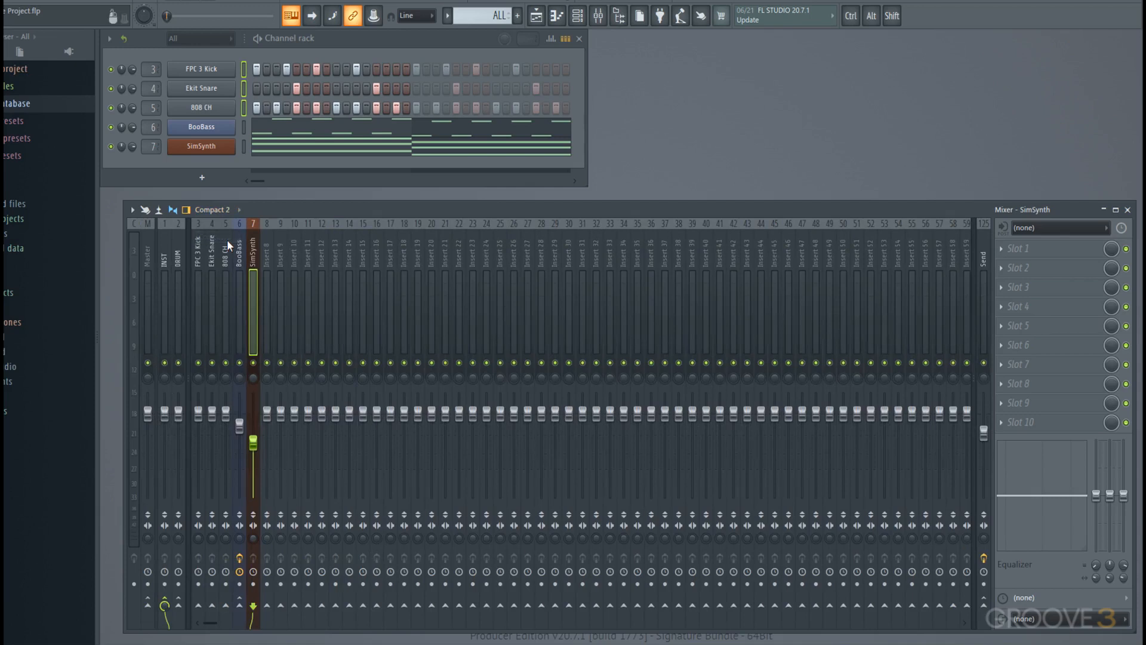
left_click_drag(761, 277, 293, 262)
left_click(227, 209)
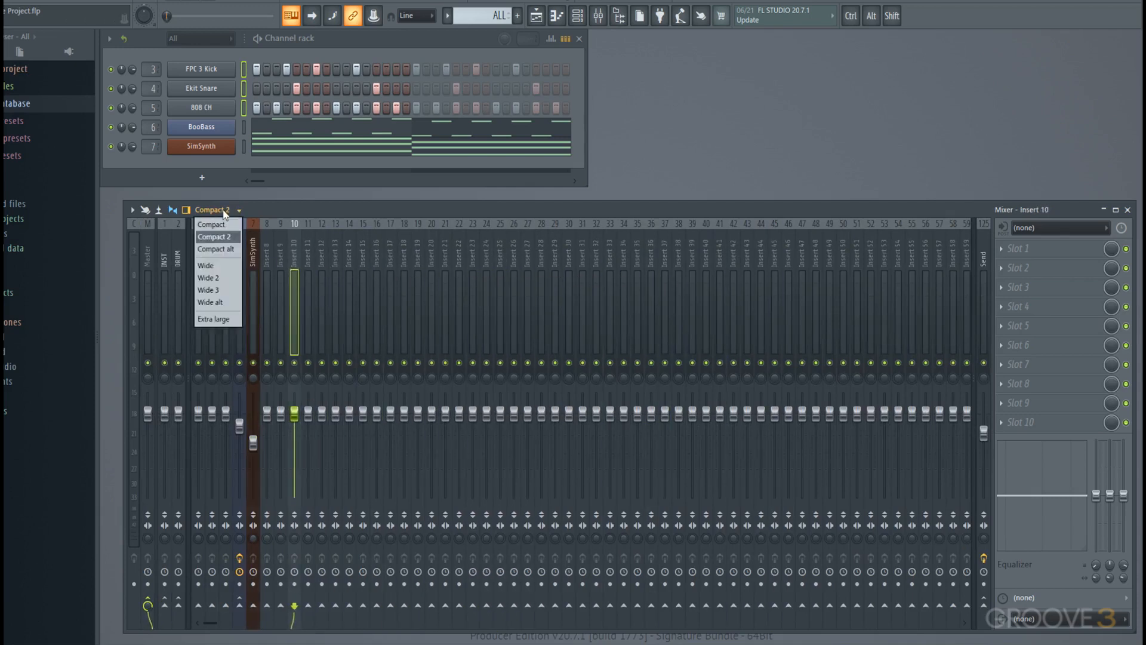
left_click(218, 267)
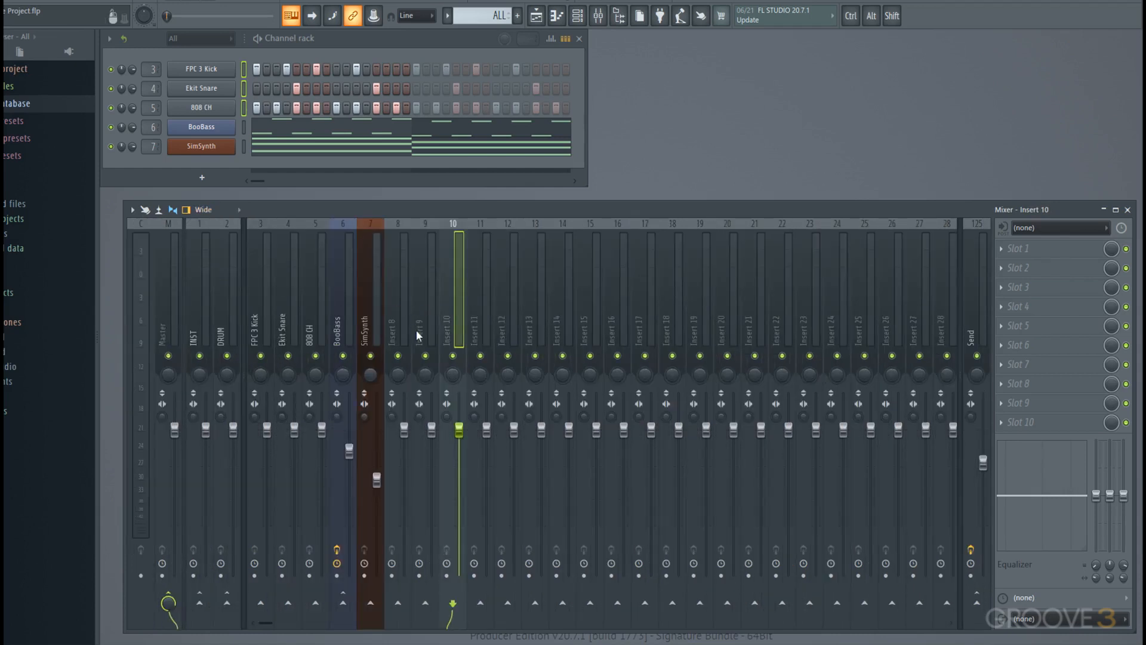
- Preview the mixer in the Extra large layout and set it to the Compact 2 layout
left_click(225, 210)
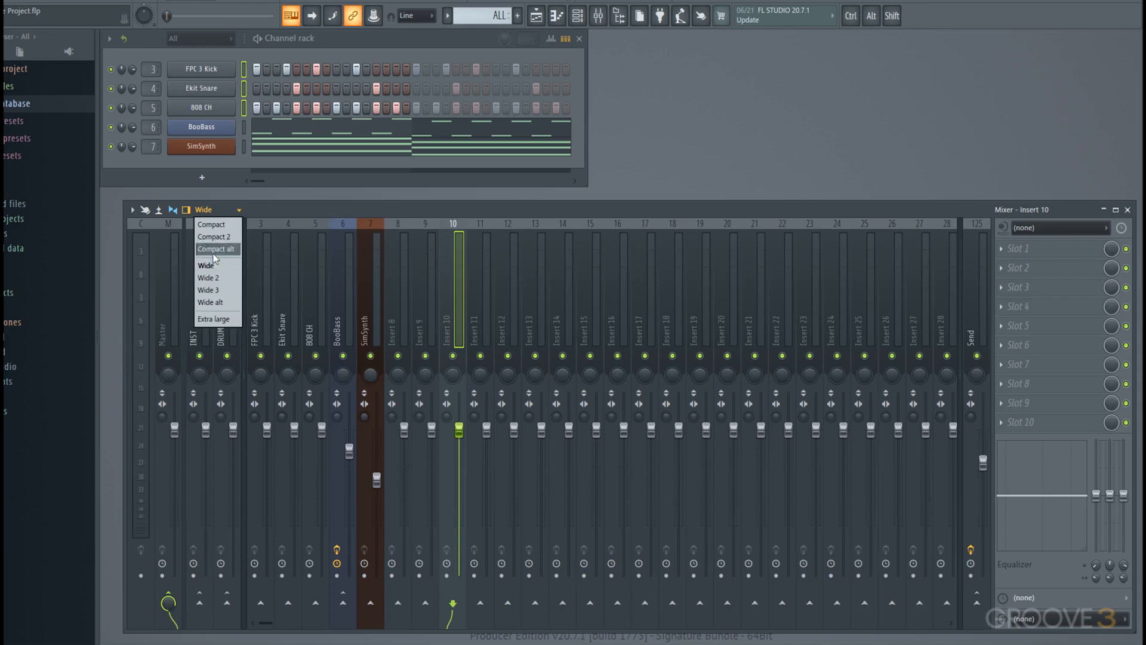
left_click(216, 318)
left_click(219, 211)
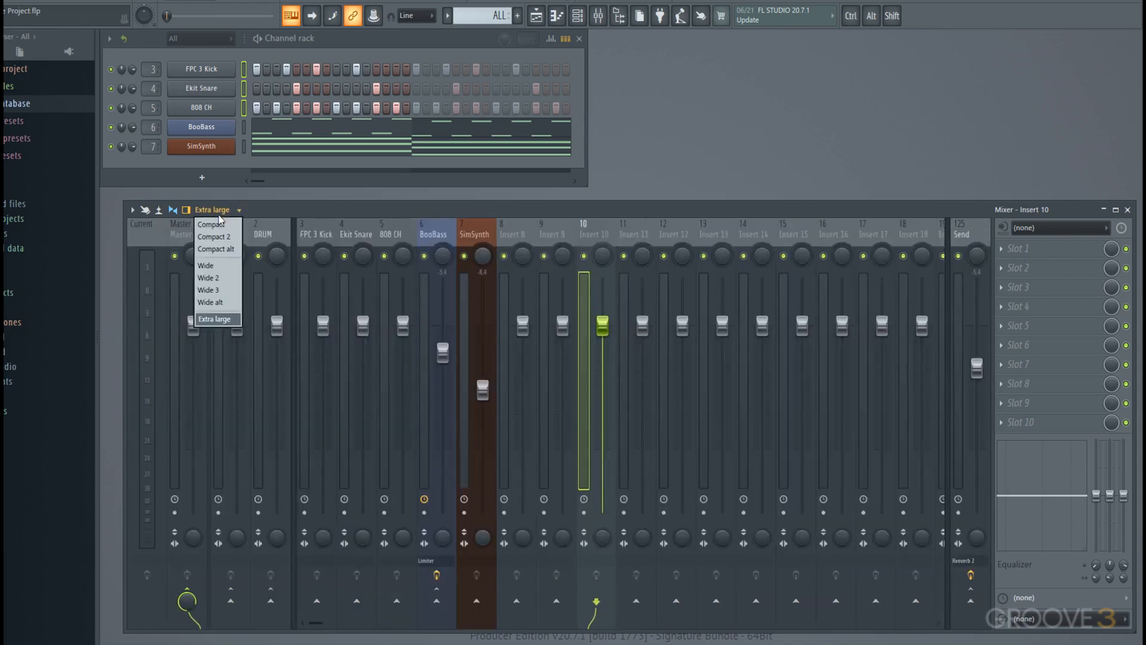
left_click(218, 236)
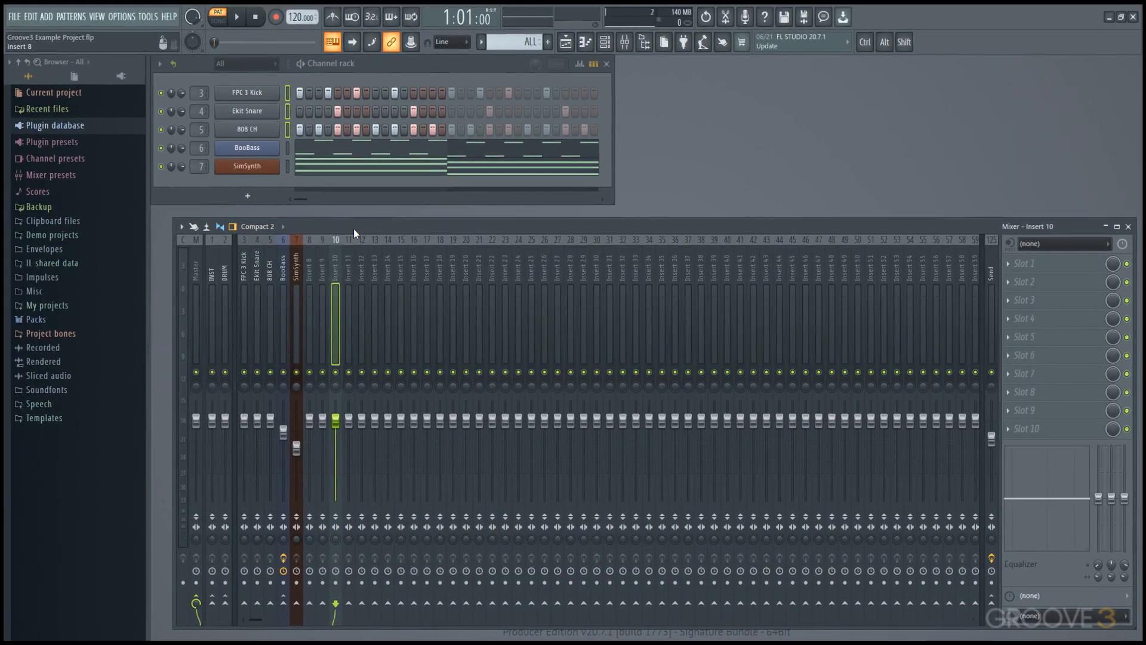
- Maximize the mixer in the Extra large layout, inspect the Fruity Limiter on the BooBass track and close it
double_click(353, 228)
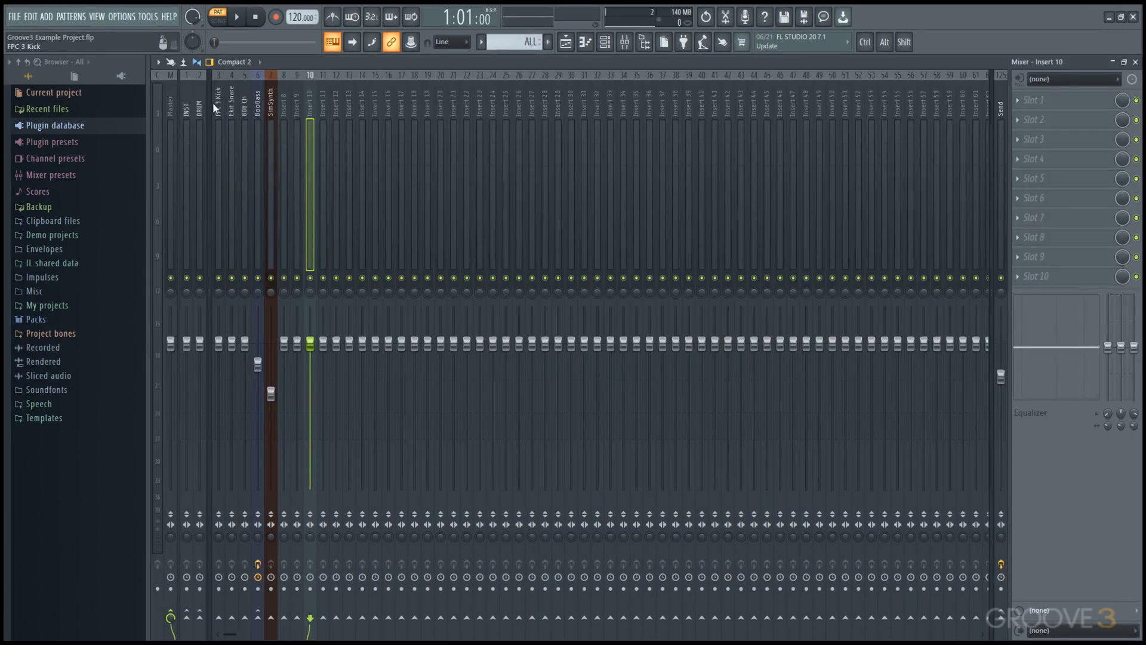
left_click(223, 62)
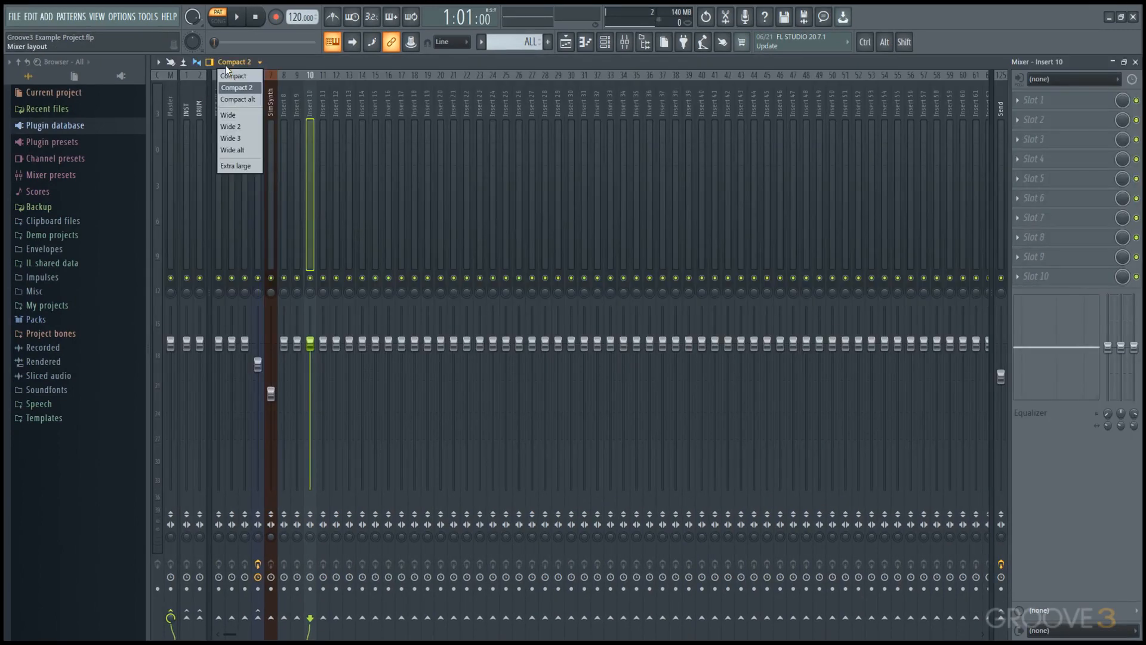
left_click(241, 165)
left_click(468, 147)
left_click(456, 150)
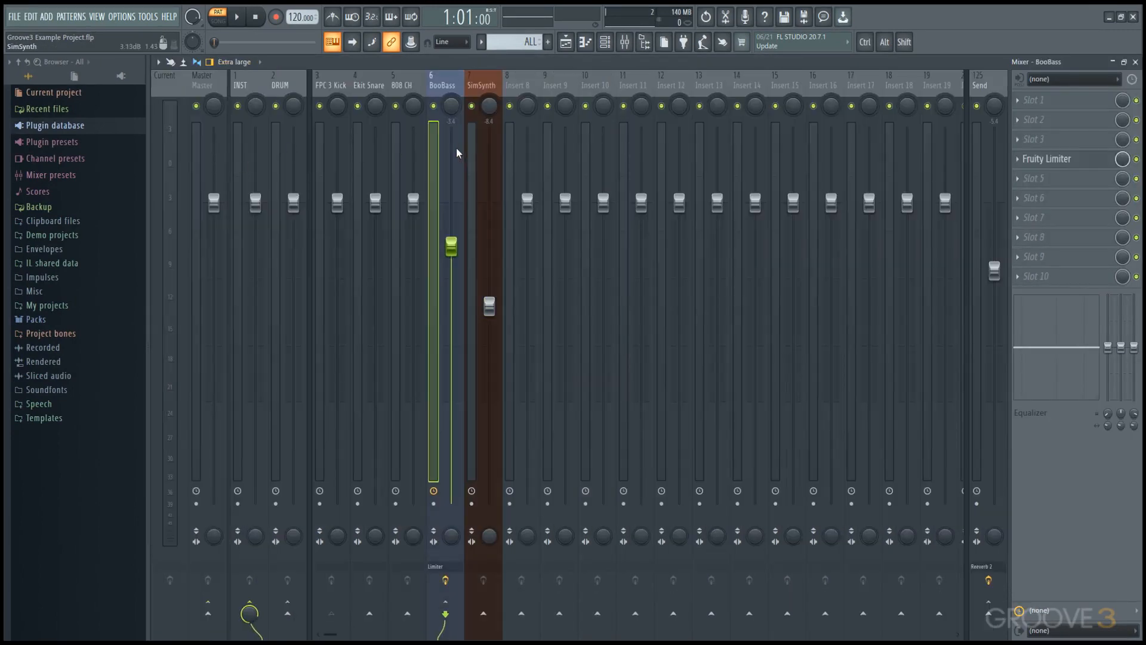
left_click(445, 575)
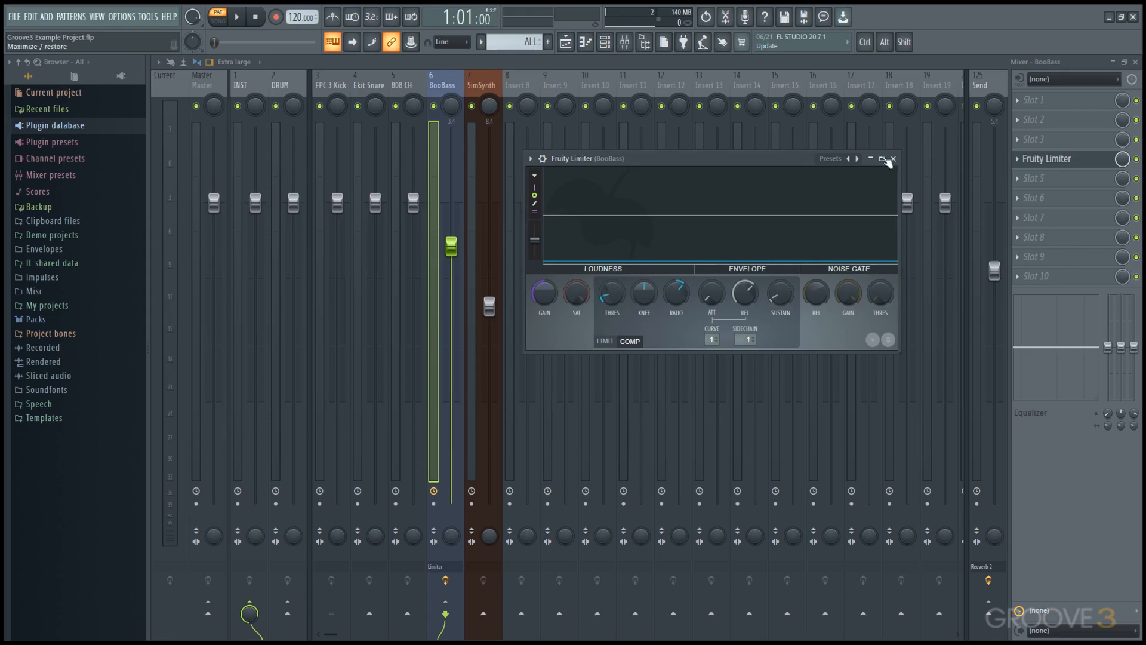
left_click(894, 158)
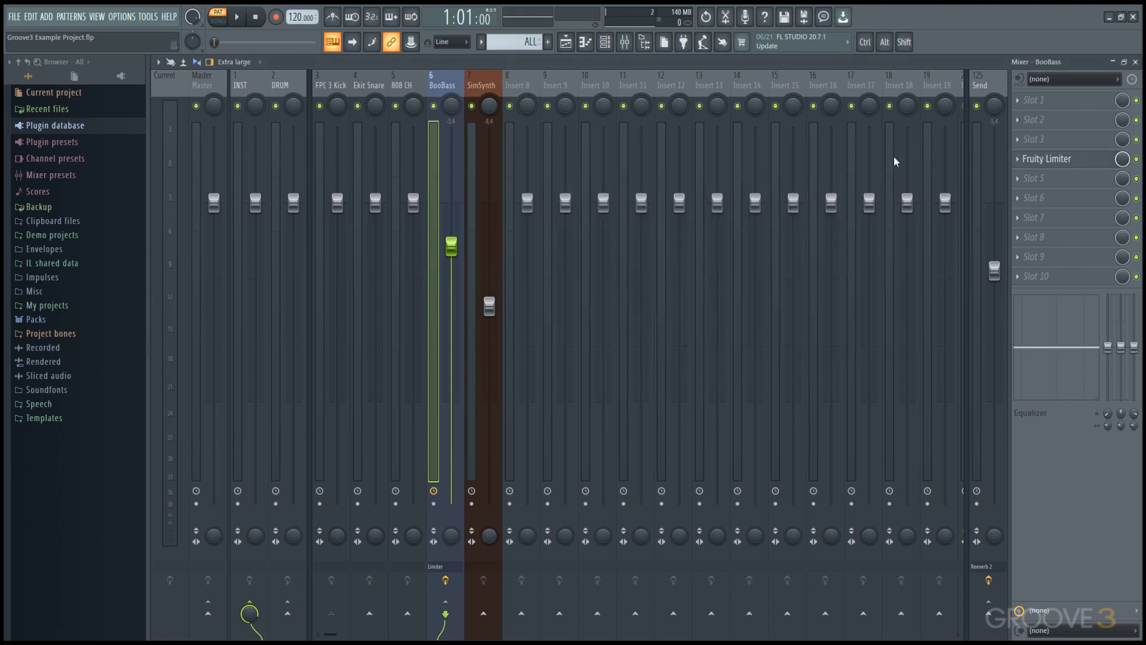
- Restore the mixer window from its maximized size, preview the Compact 2 layout and set the layout to Wide
double_click(472, 60)
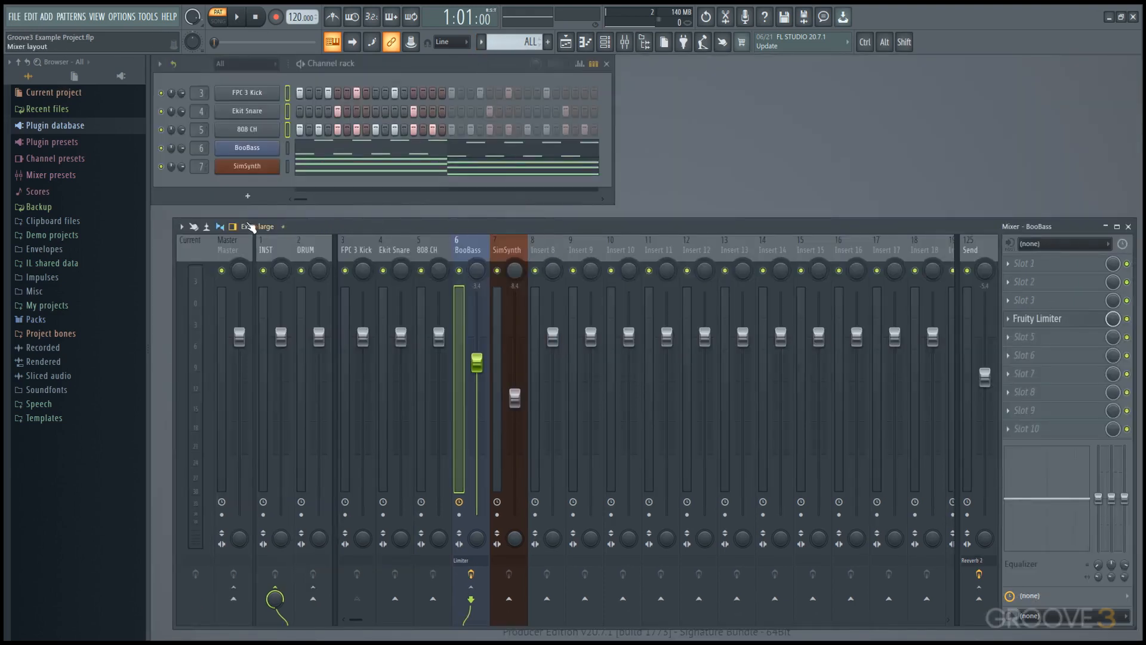
left_click(246, 226)
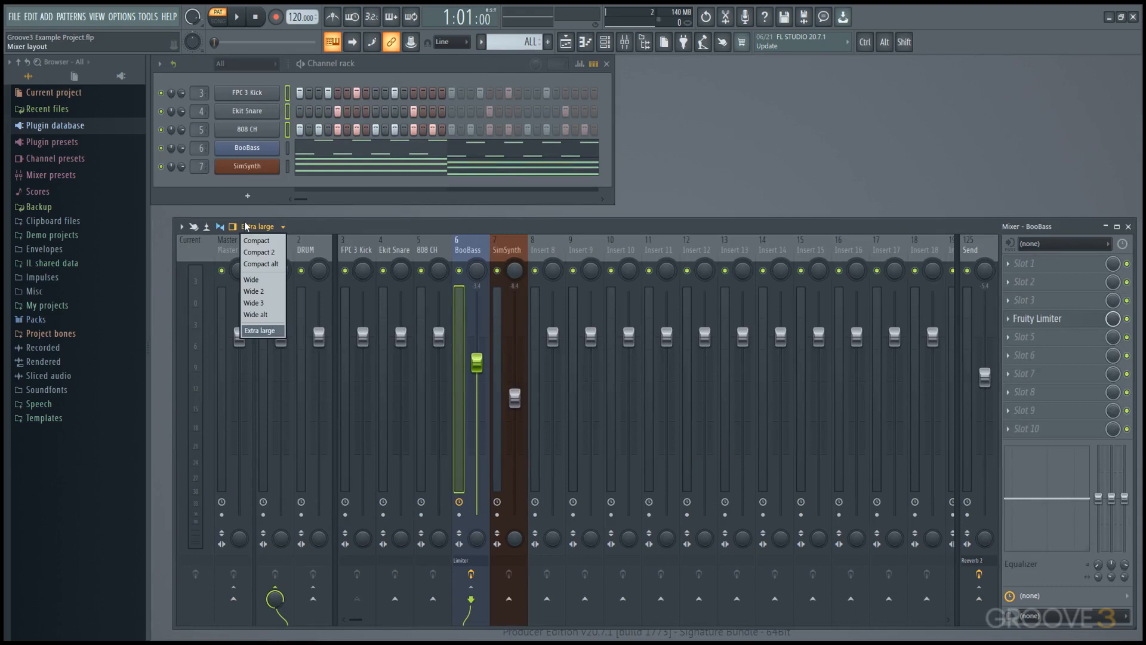
left_click(252, 253)
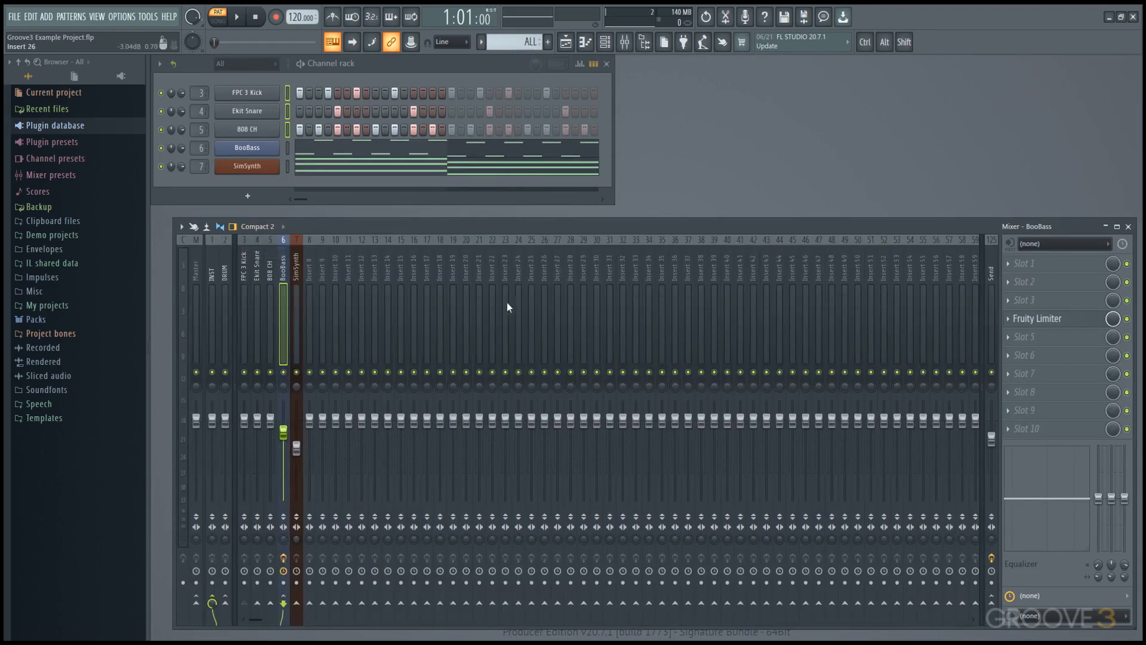
left_click(269, 230)
left_click(265, 279)
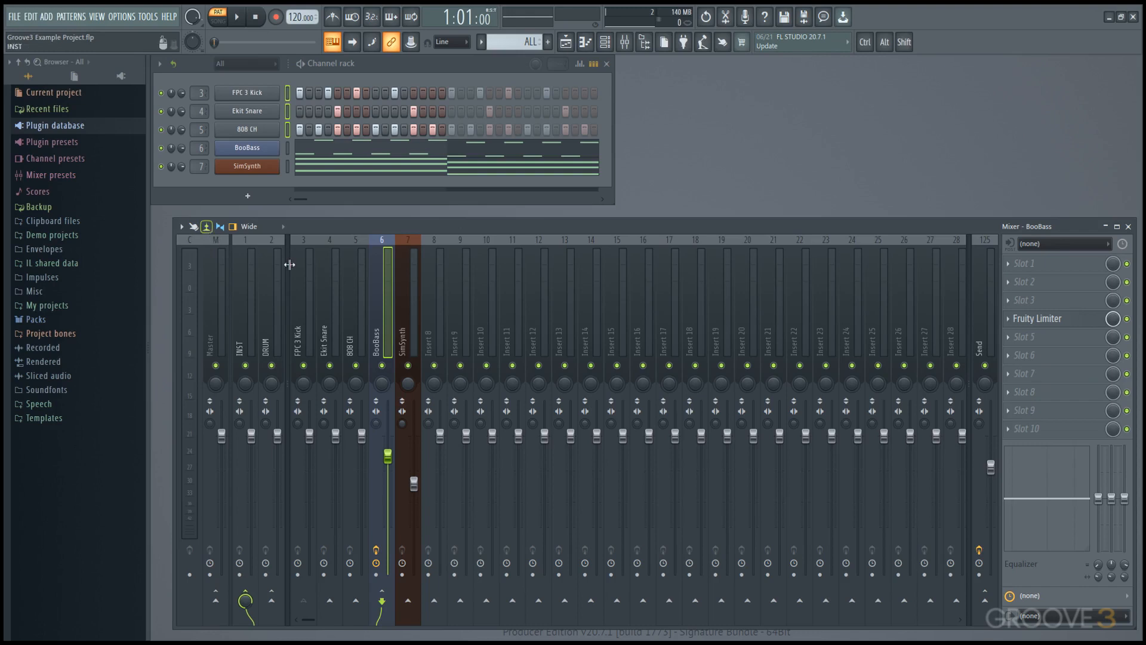
- Switch the mixer meters to the waveform view and check them while playing the pattern, stopping playback at the end
key("space")
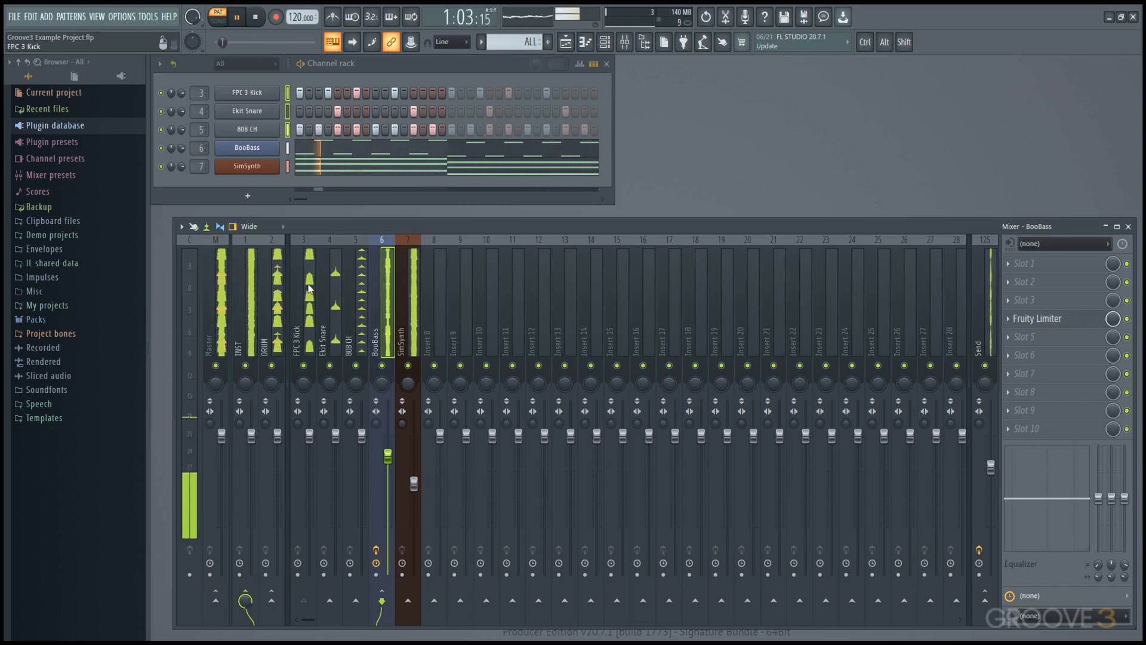
left_click(208, 227)
key("space")
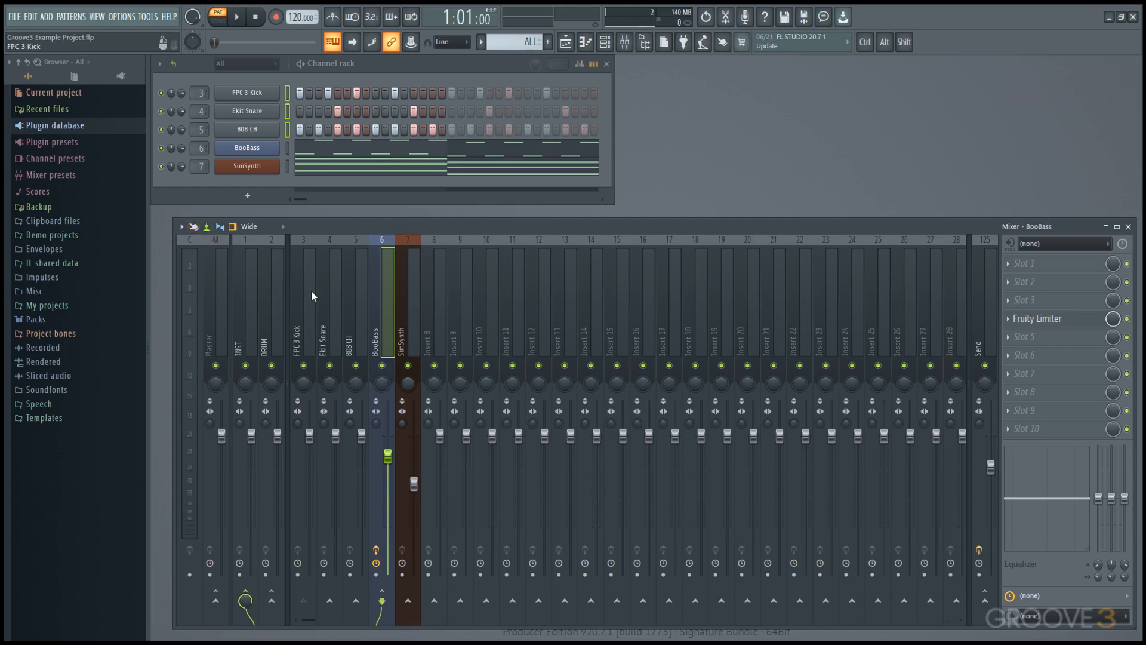
- Browse the preset names and icons available for the BooBass mixer track and cancel the renaming
left_click(181, 227)
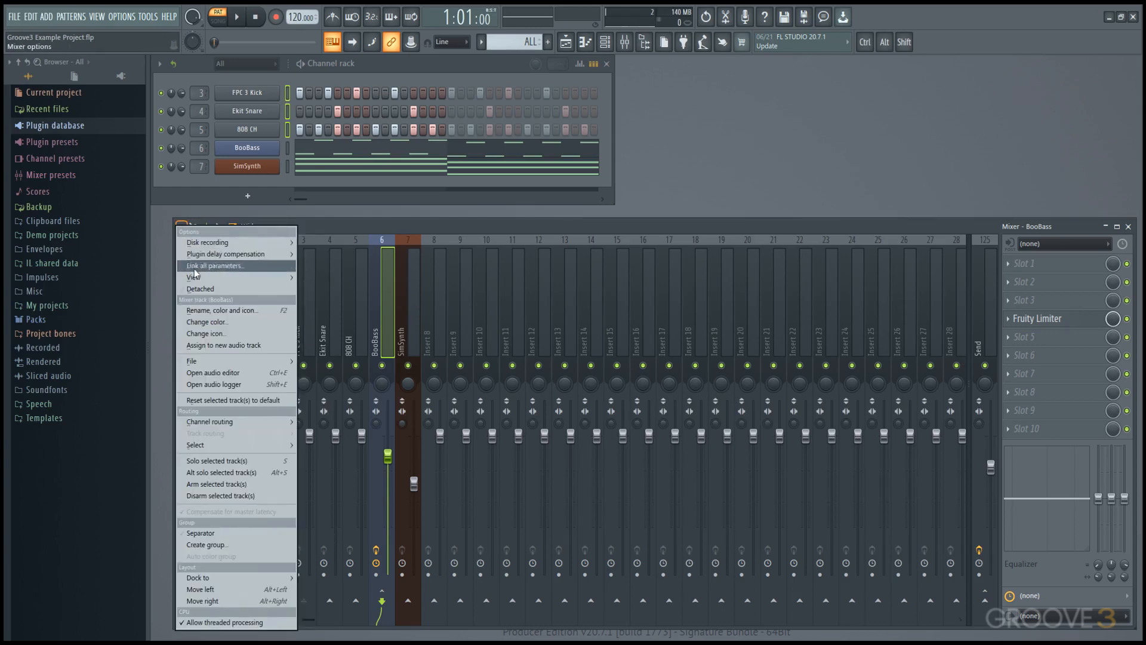
left_click(242, 326)
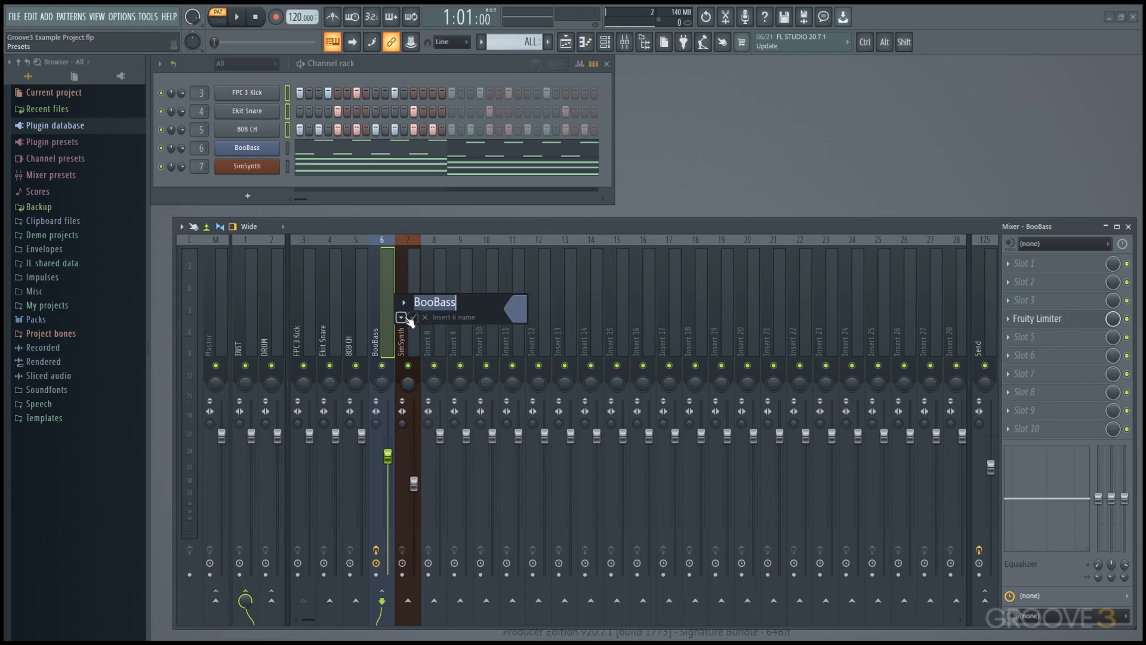
left_click(404, 318)
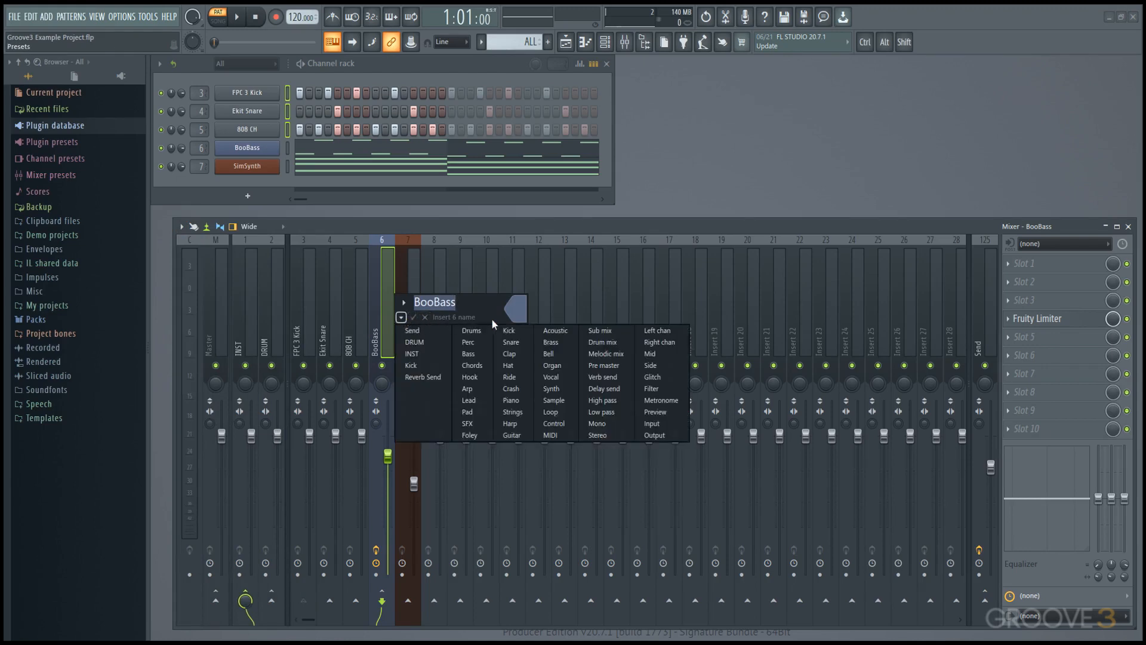
left_click(400, 304)
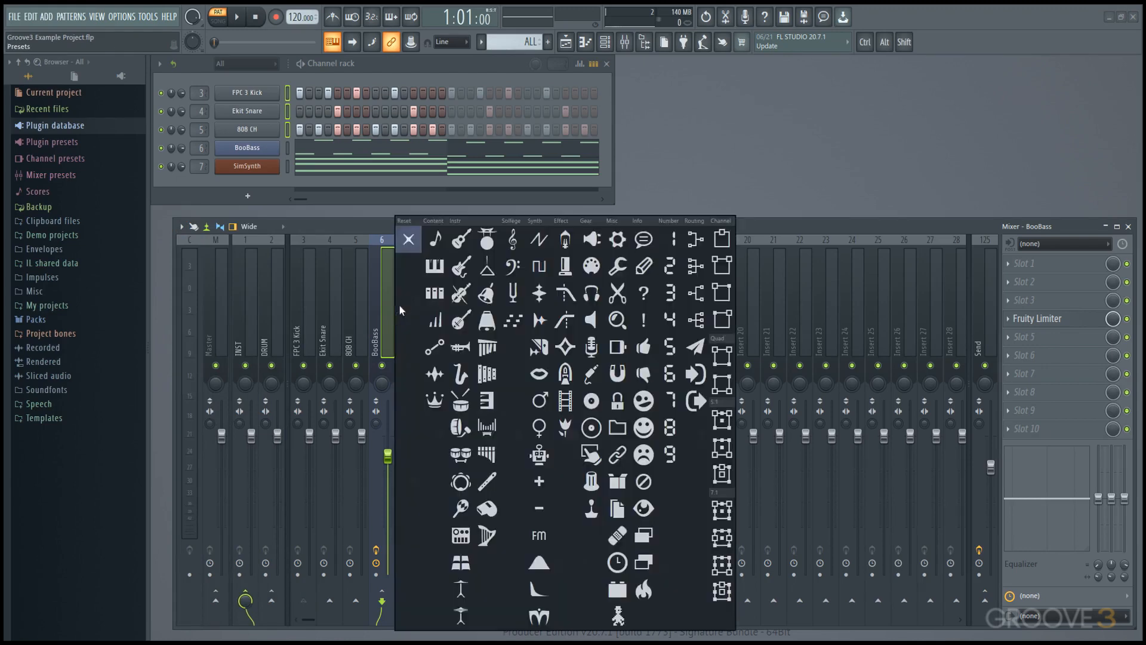
key("Escape")
key("Escape")
- Copy the BooBass mixer track's state onto the empty Insert 10
right_click(385, 320)
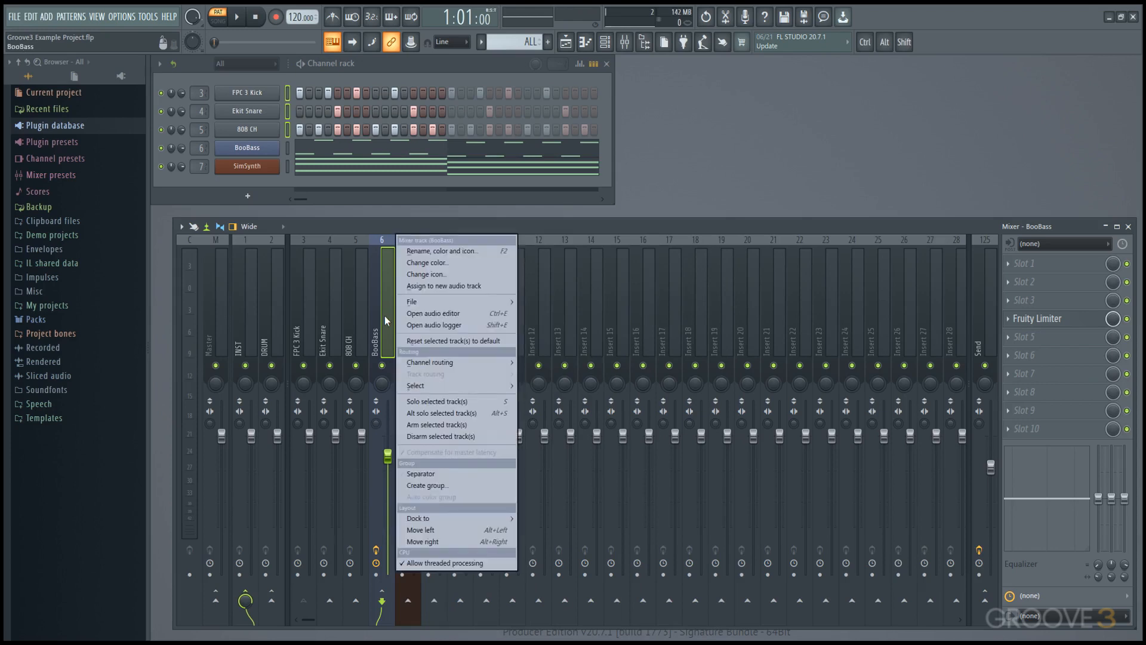
mouse_move(423, 304)
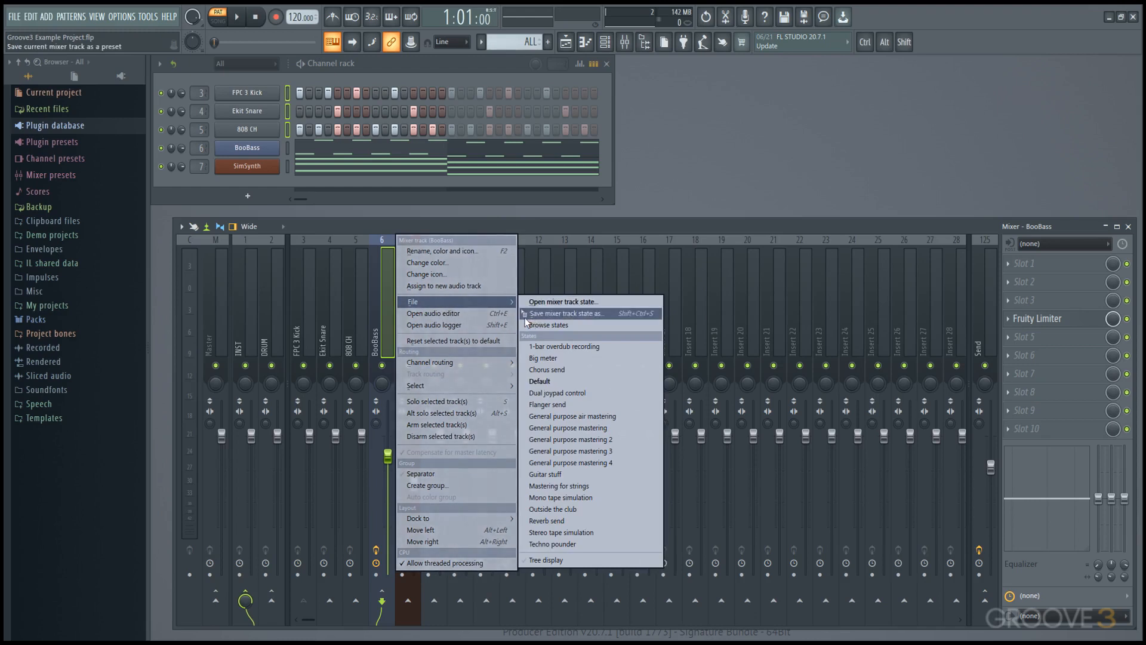
left_click_drag(539, 322, 488, 319)
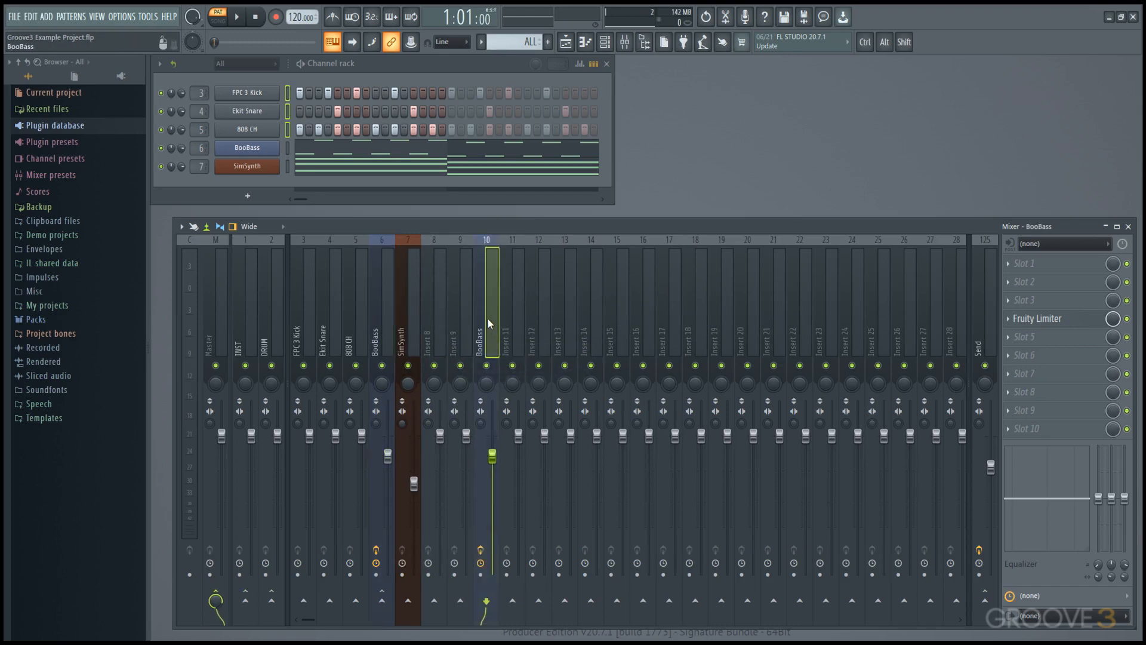
- Compare the original BooBass mixer track with its copy on track 10, and check which track the BooBass channel is routed to
left_click(389, 327)
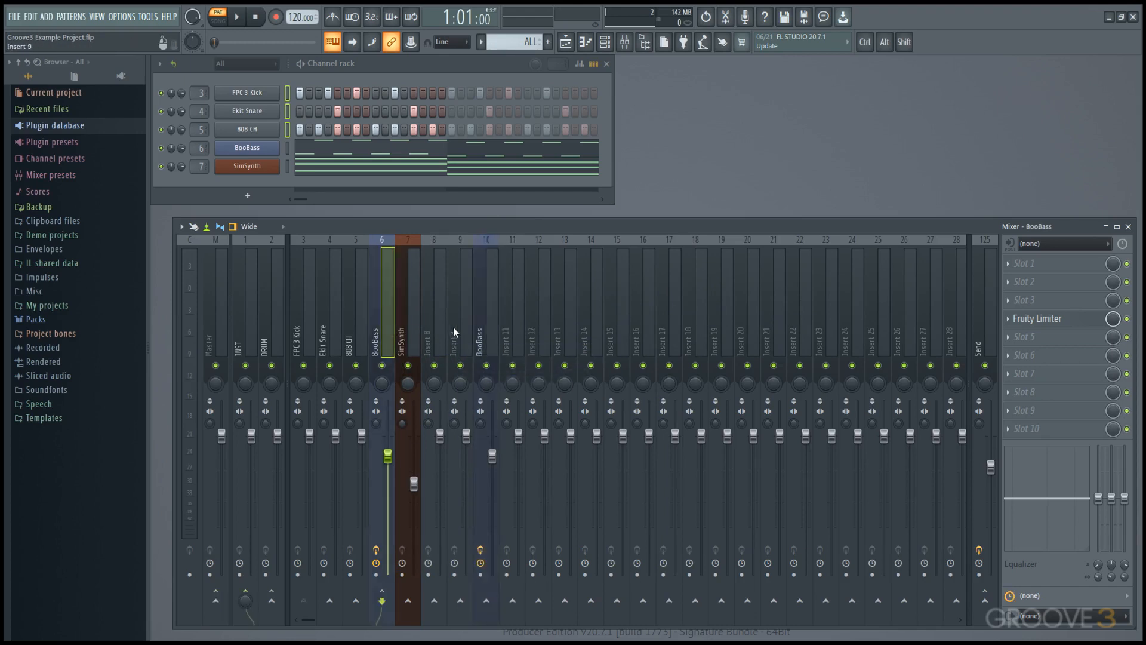
left_click(485, 334)
left_click(463, 341)
left_click(479, 339)
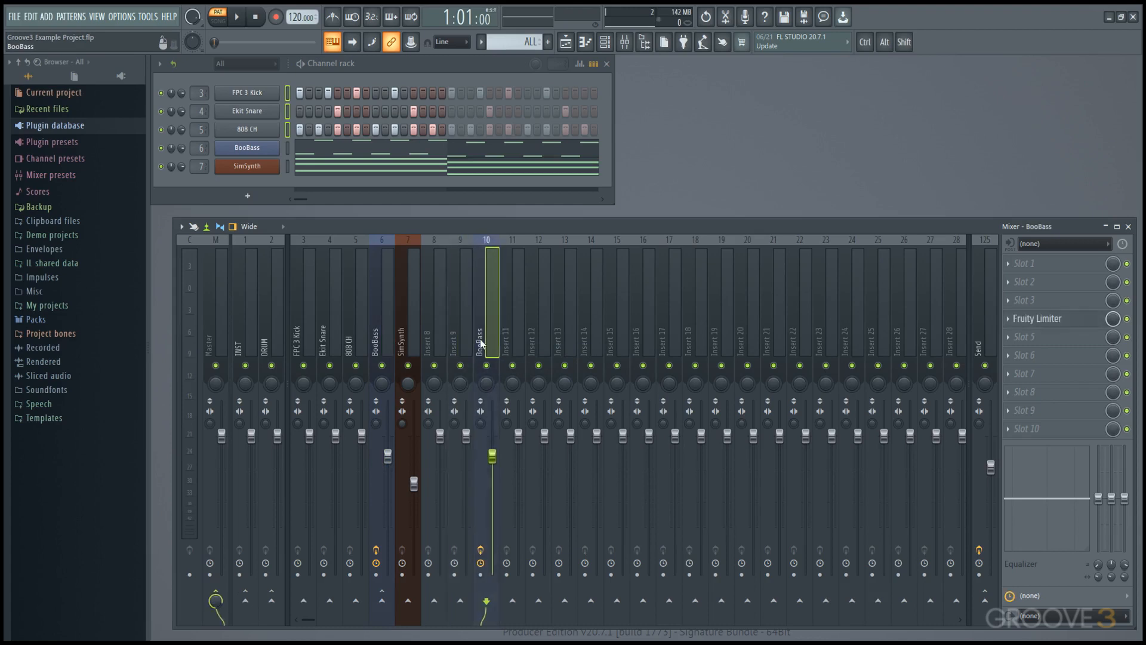
left_click(250, 150)
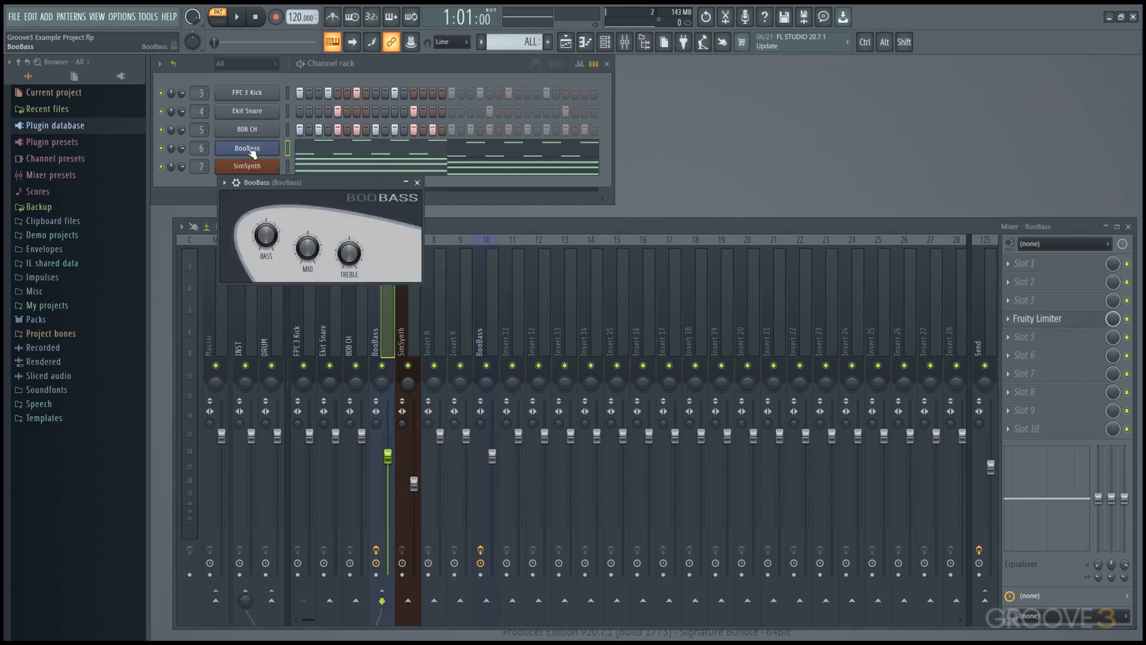
left_click(250, 150)
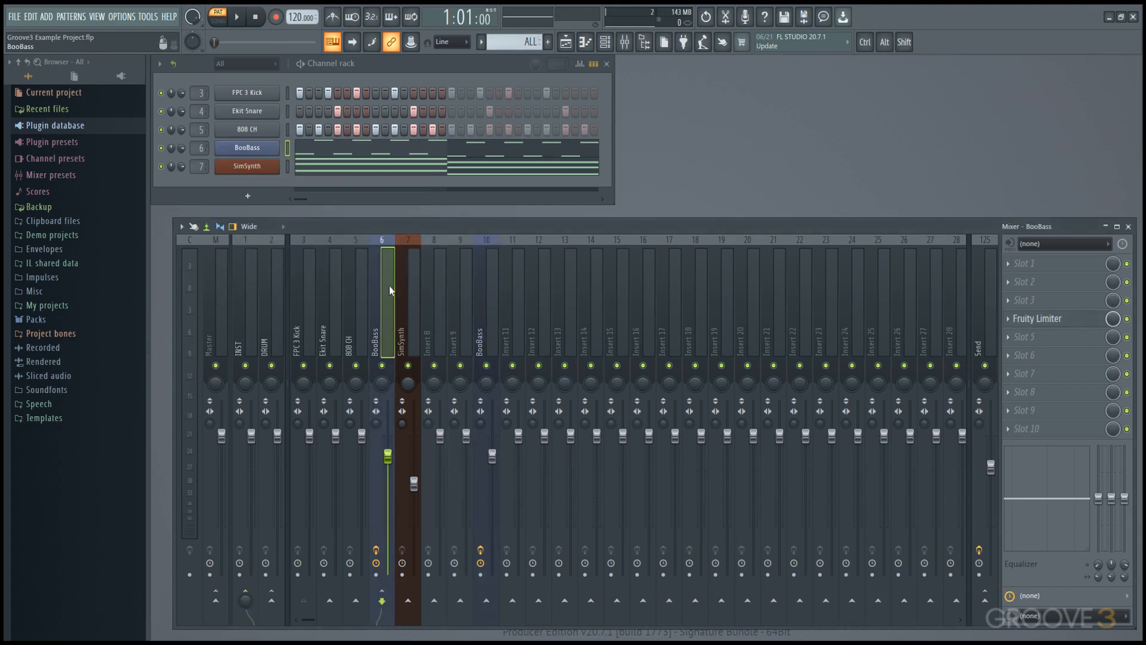
- Pan the BooBass copy on mixer track 10 to the left and copy its state onto Insert 11
left_click(481, 285)
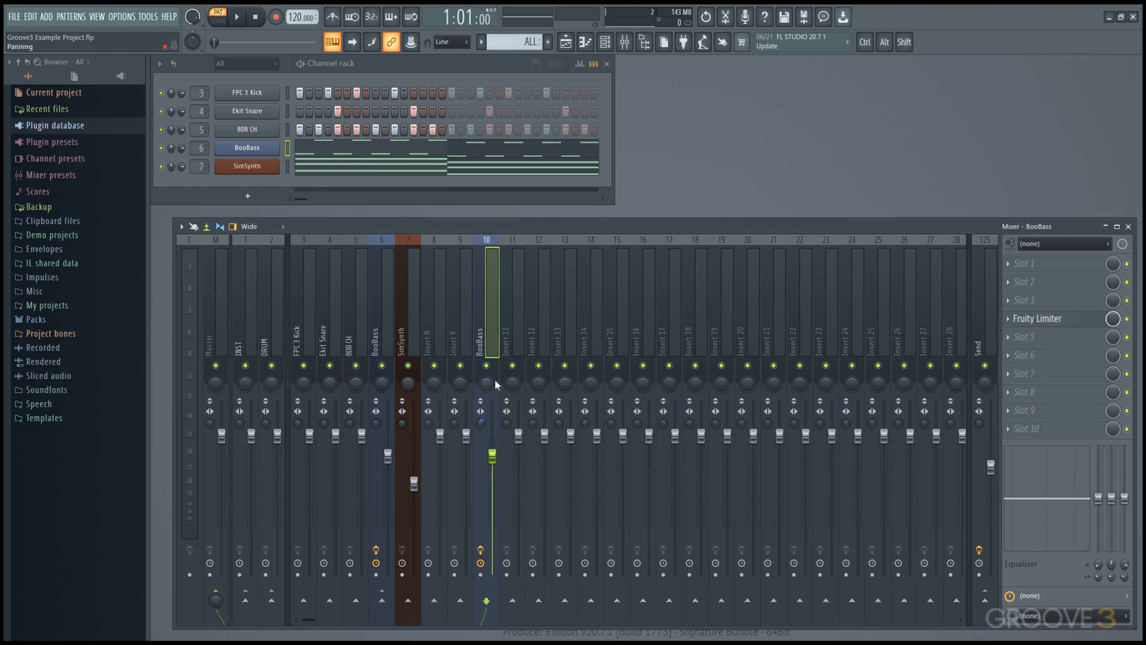
left_click_drag(492, 381, 486, 395)
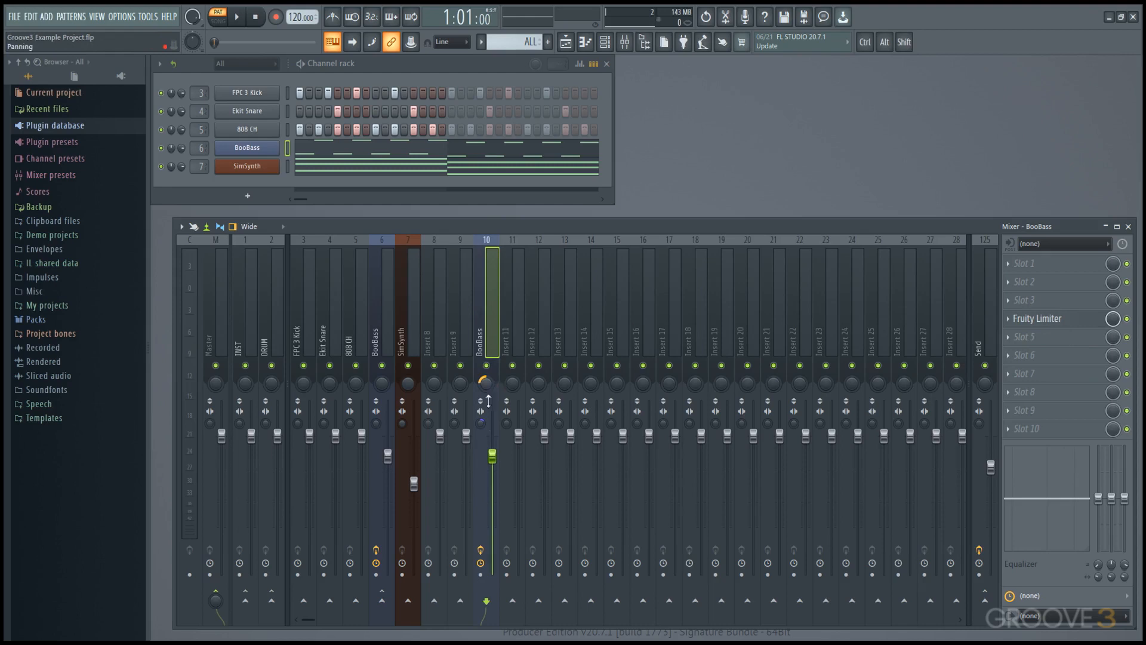
right_click(495, 326)
mouse_move(537, 302)
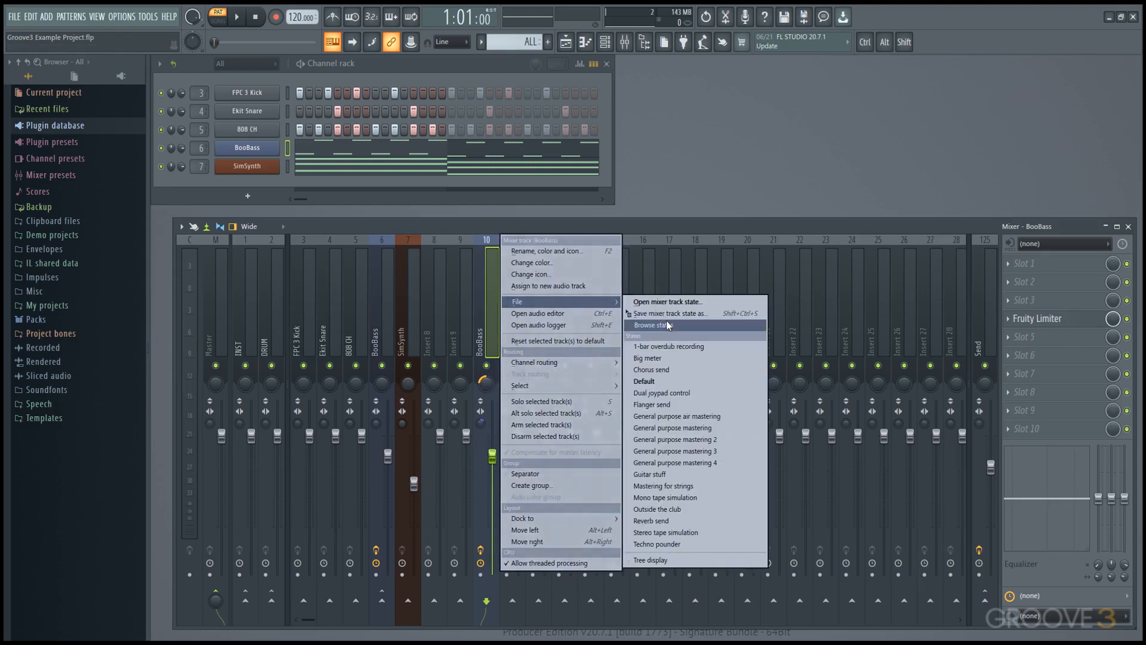
left_click_drag(668, 314, 517, 320)
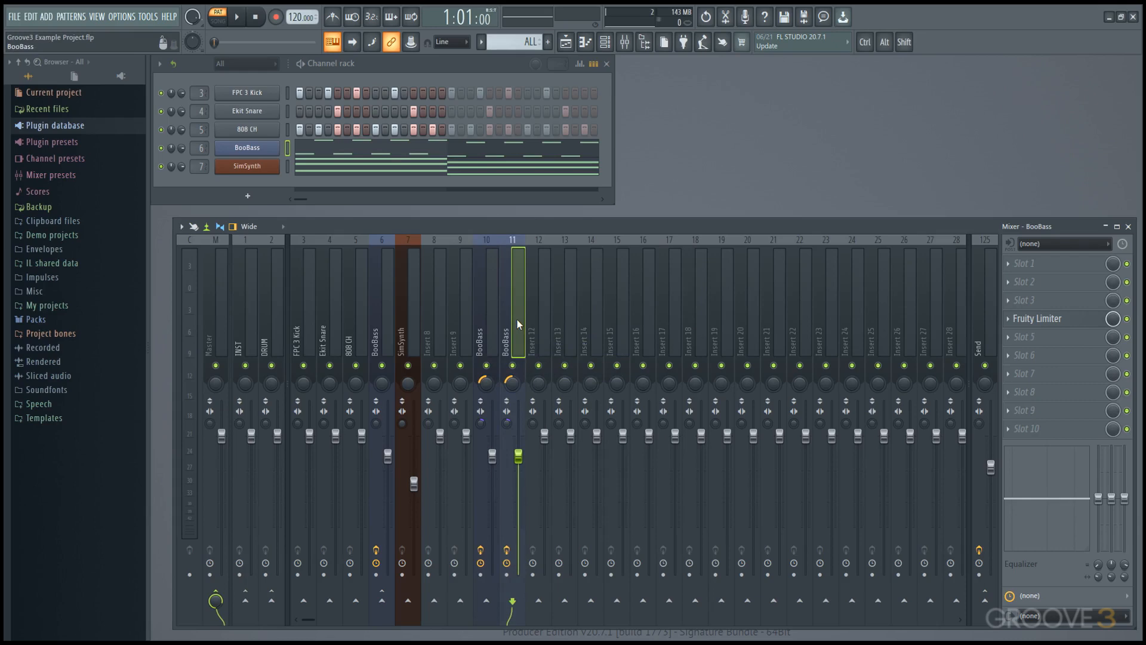
- Open the save dialog for the mixer track state of the BooBass copy on track 11 and cancel it
right_click(517, 320)
mouse_move(545, 307)
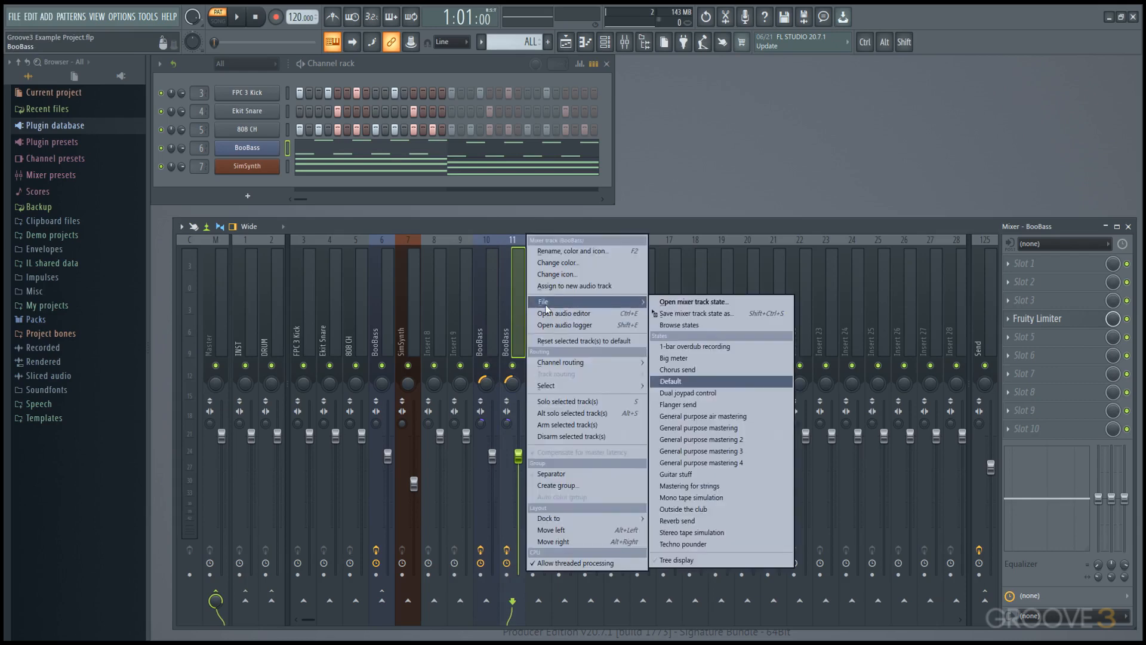
left_click(673, 312)
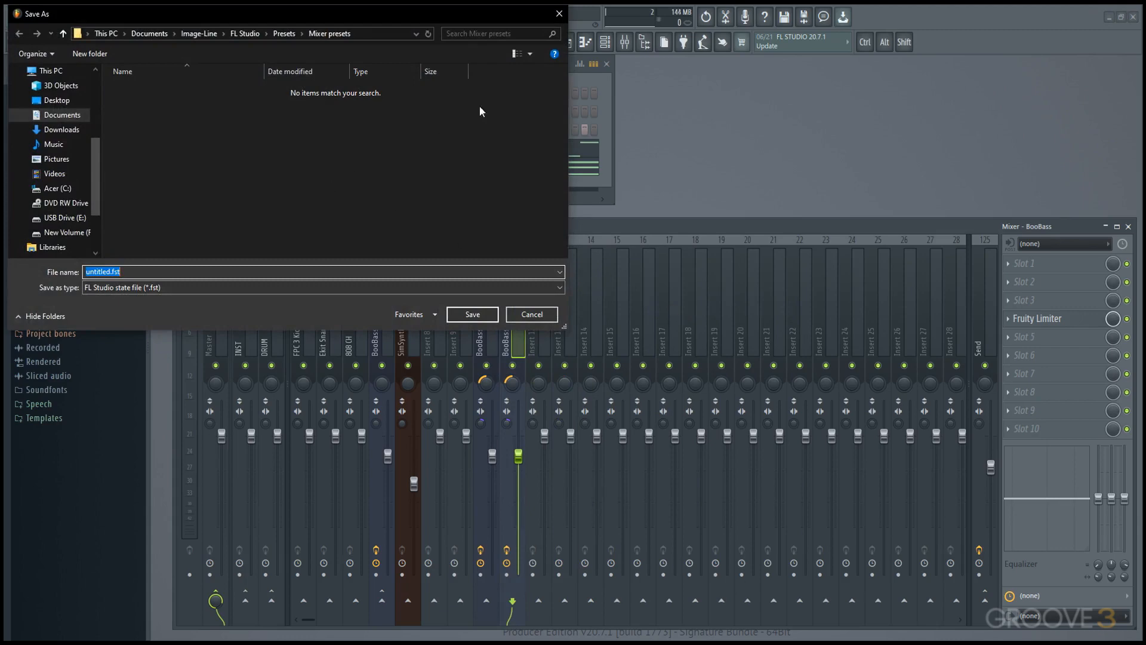
left_click(559, 13)
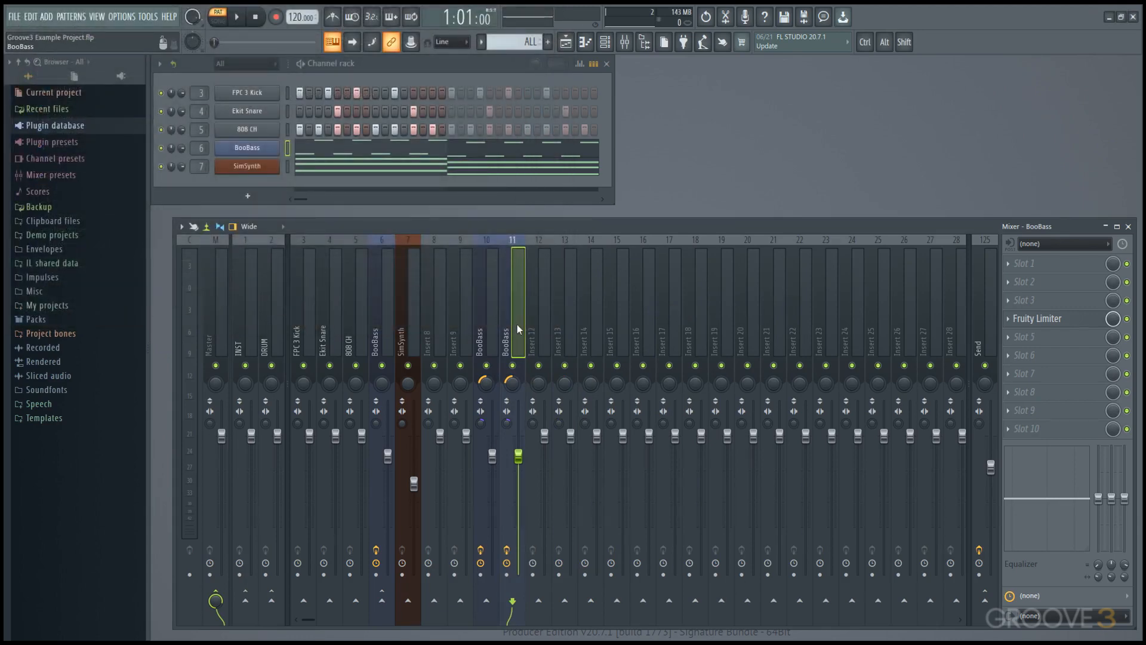
- Reset mixer tracks 11 and 10 by copying the empty Insert 12 state onto 11 and from there onto 10
left_click(539, 328)
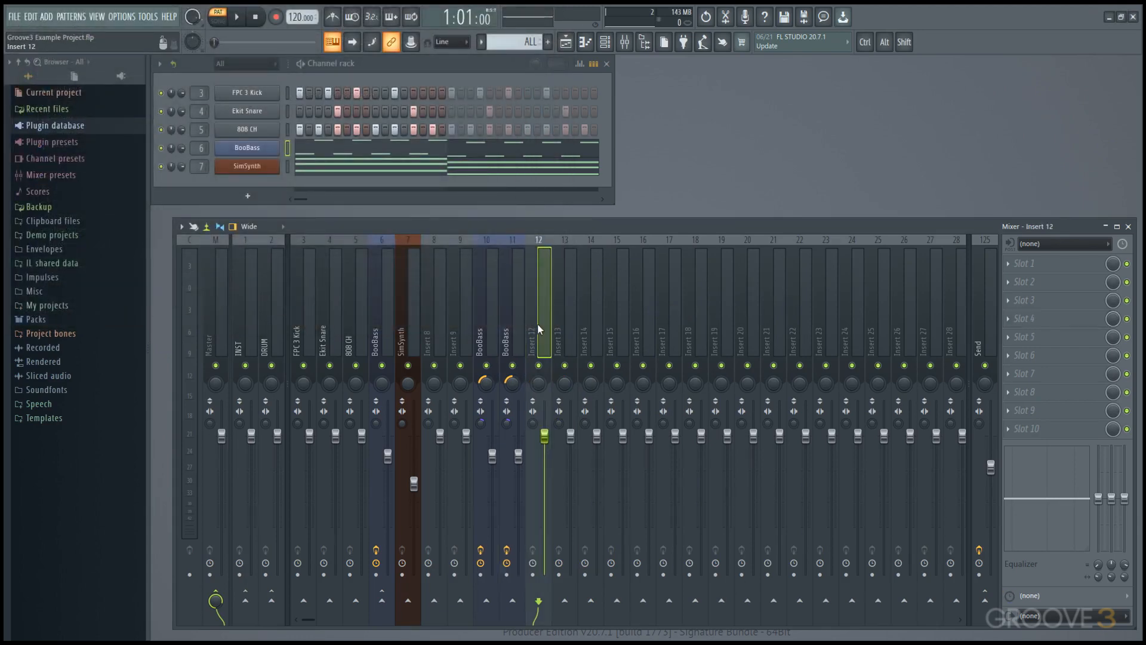
right_click(539, 327)
mouse_move(665, 304)
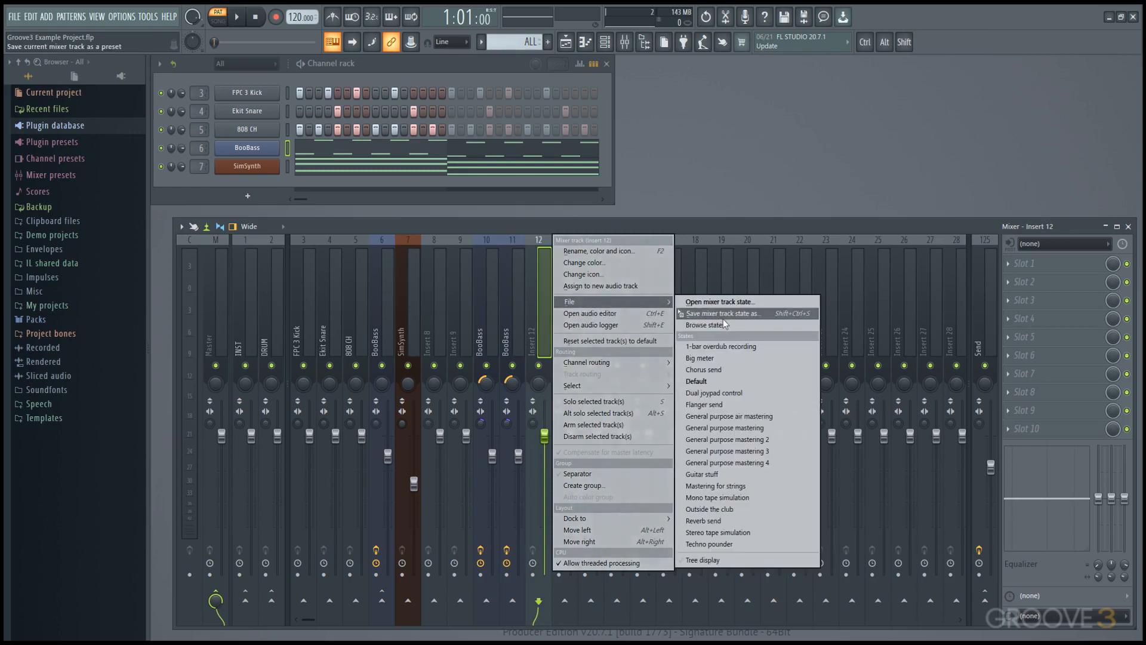
left_click_drag(722, 316, 511, 318)
right_click(528, 317)
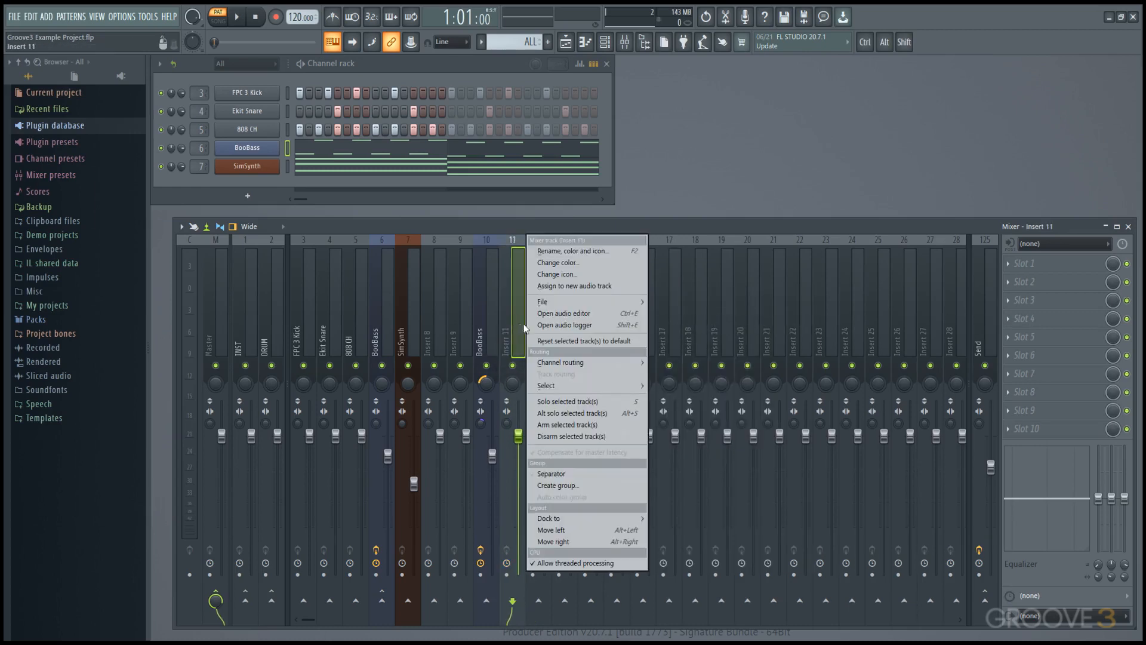
mouse_move(592, 306)
left_click_drag(702, 317, 489, 347)
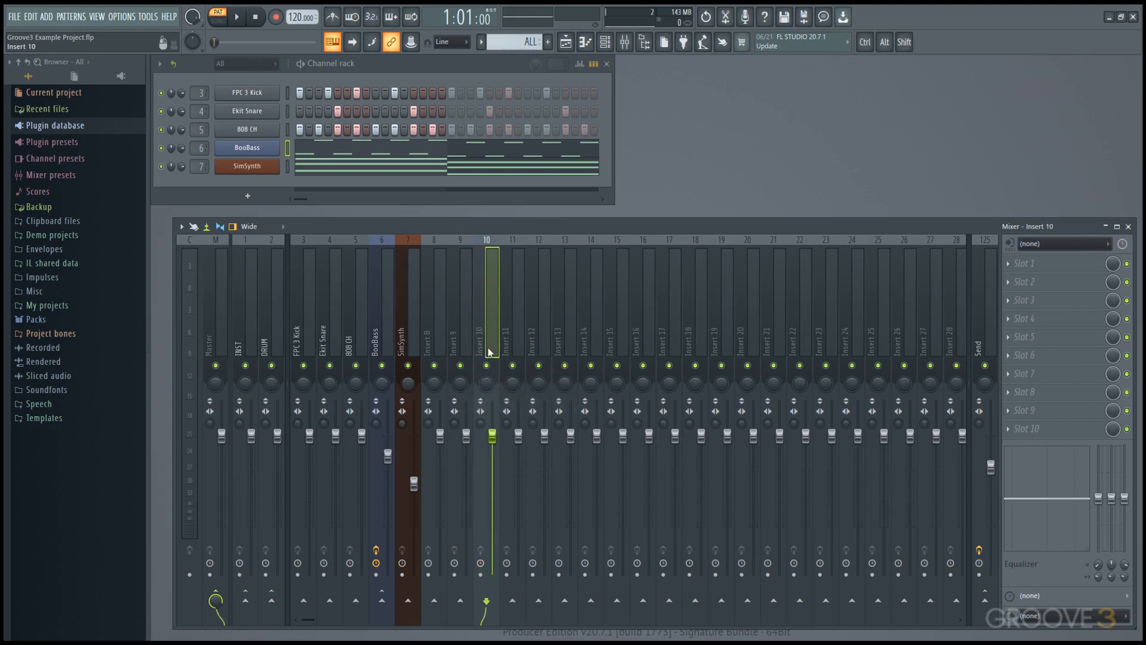
left_click(181, 227)
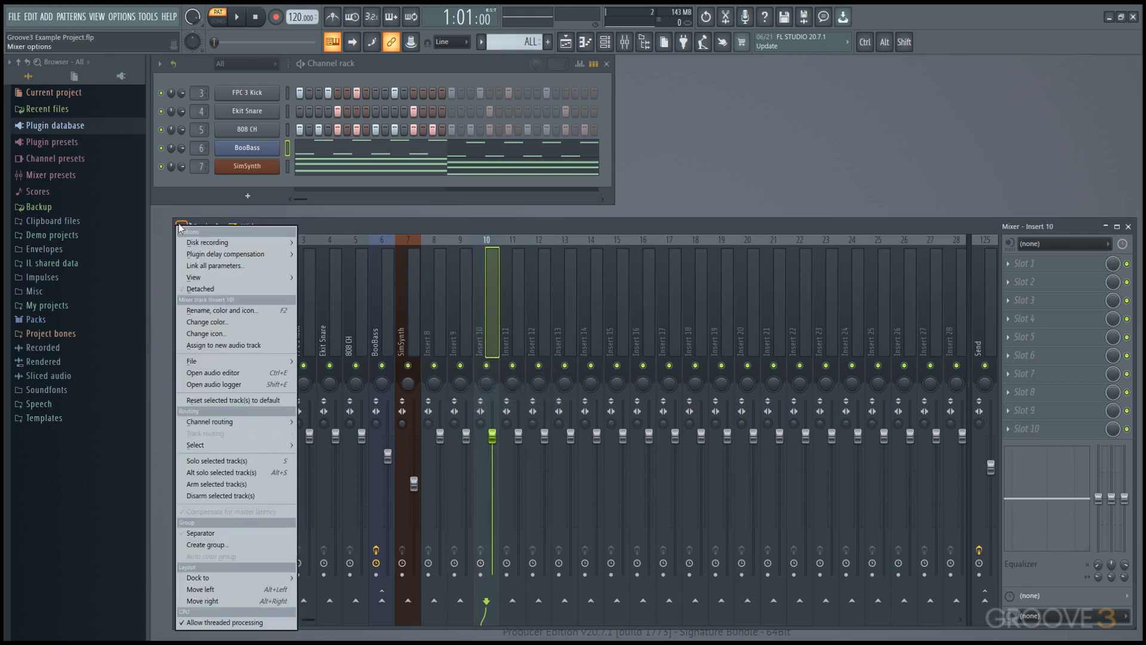
left_click(468, 298)
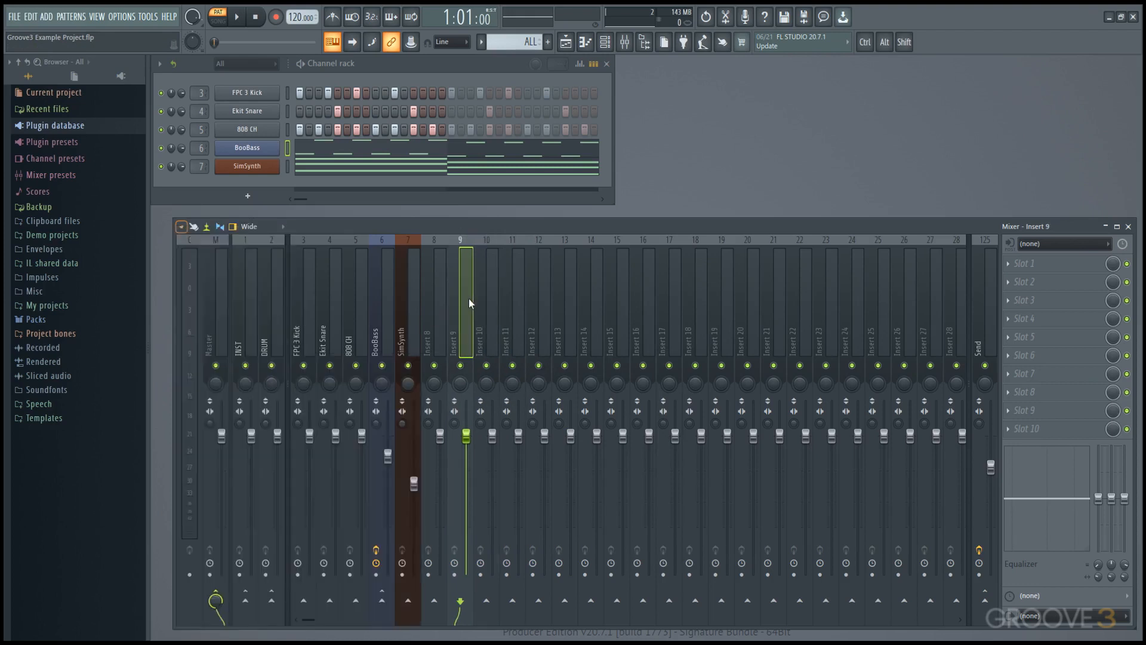